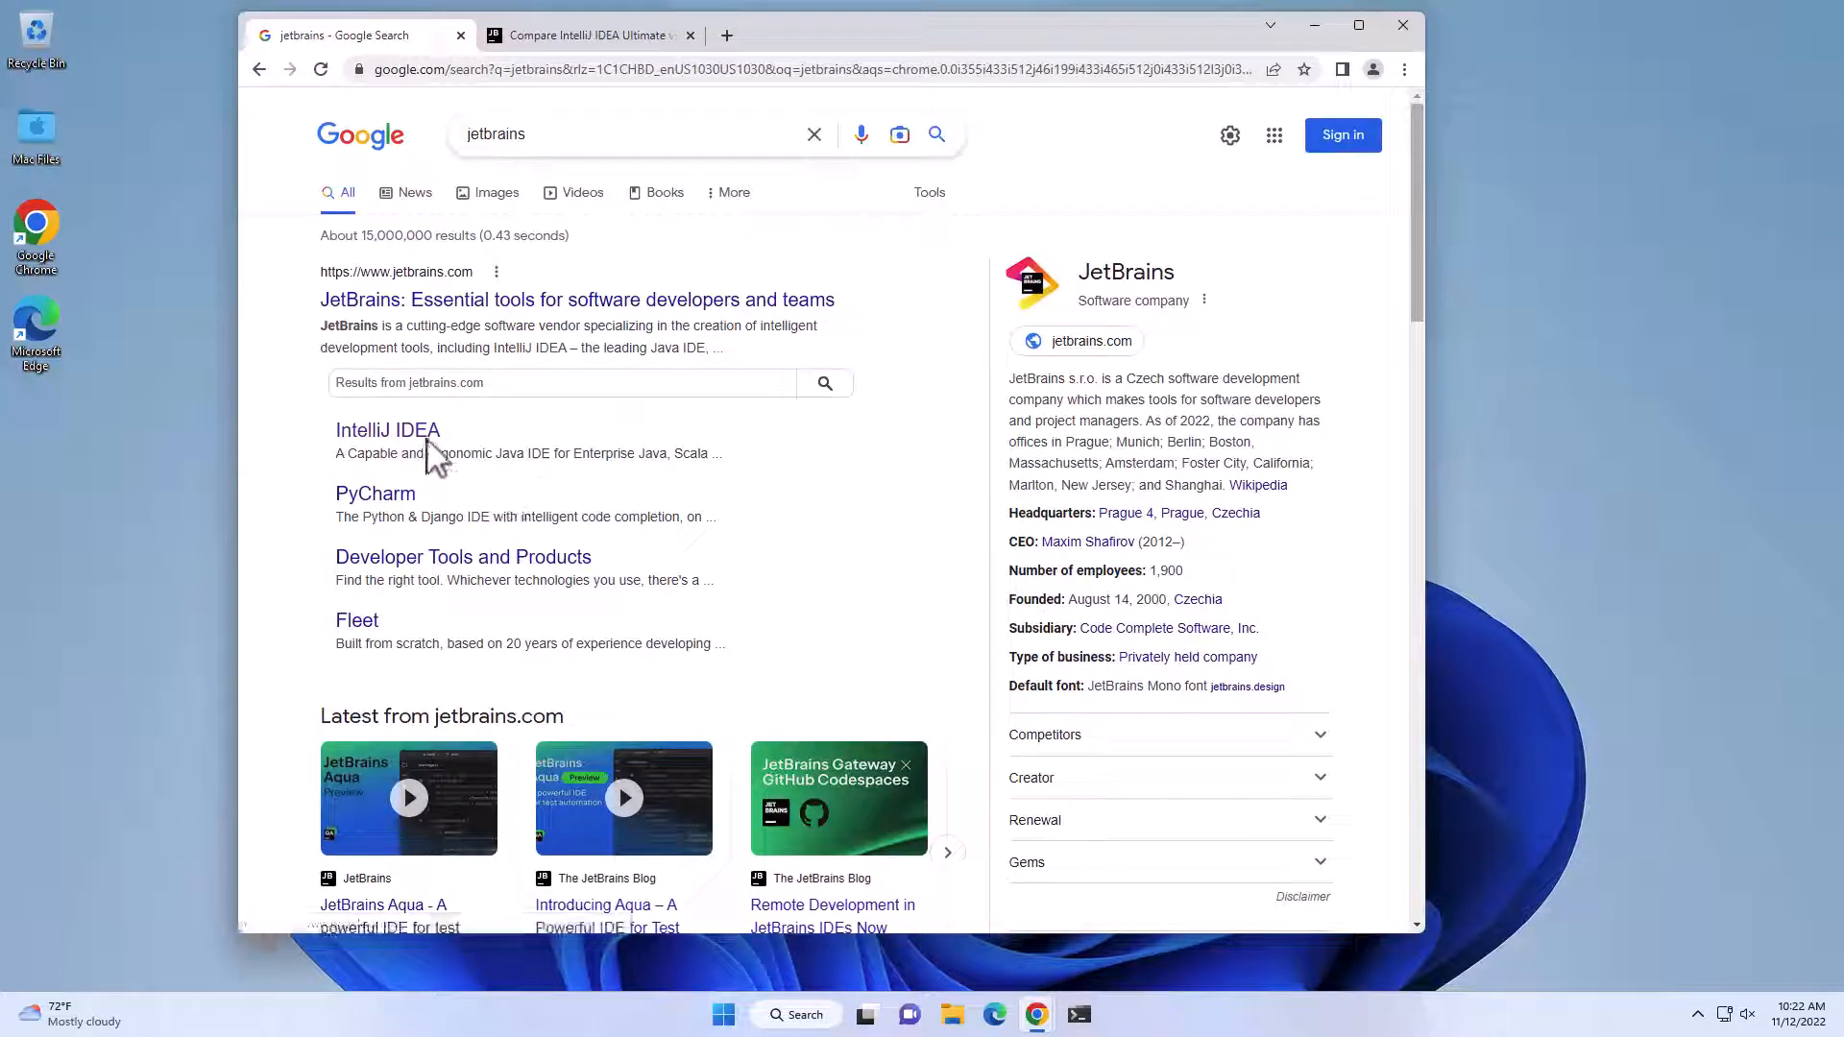
# Step: Open the IntelliJ IDEA product page from the search results and go to its download page
pyautogui.click(428, 436)
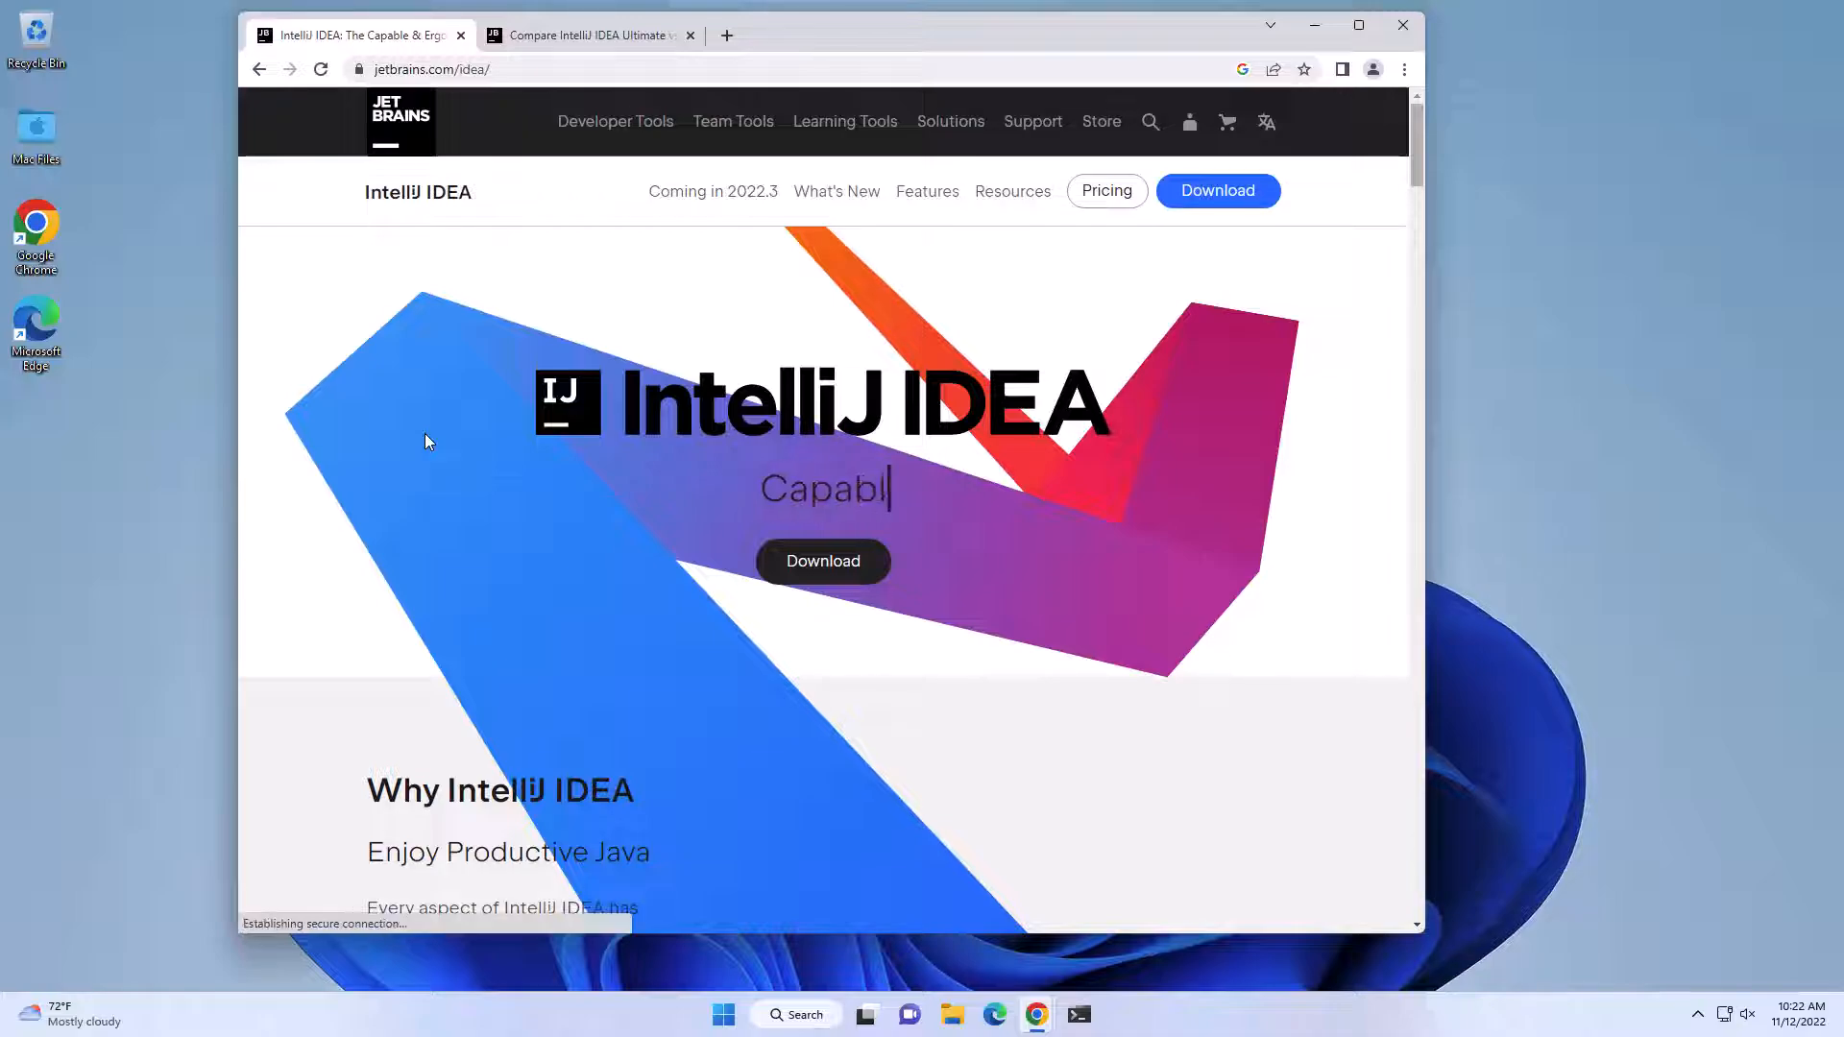
pyautogui.click(1207, 200)
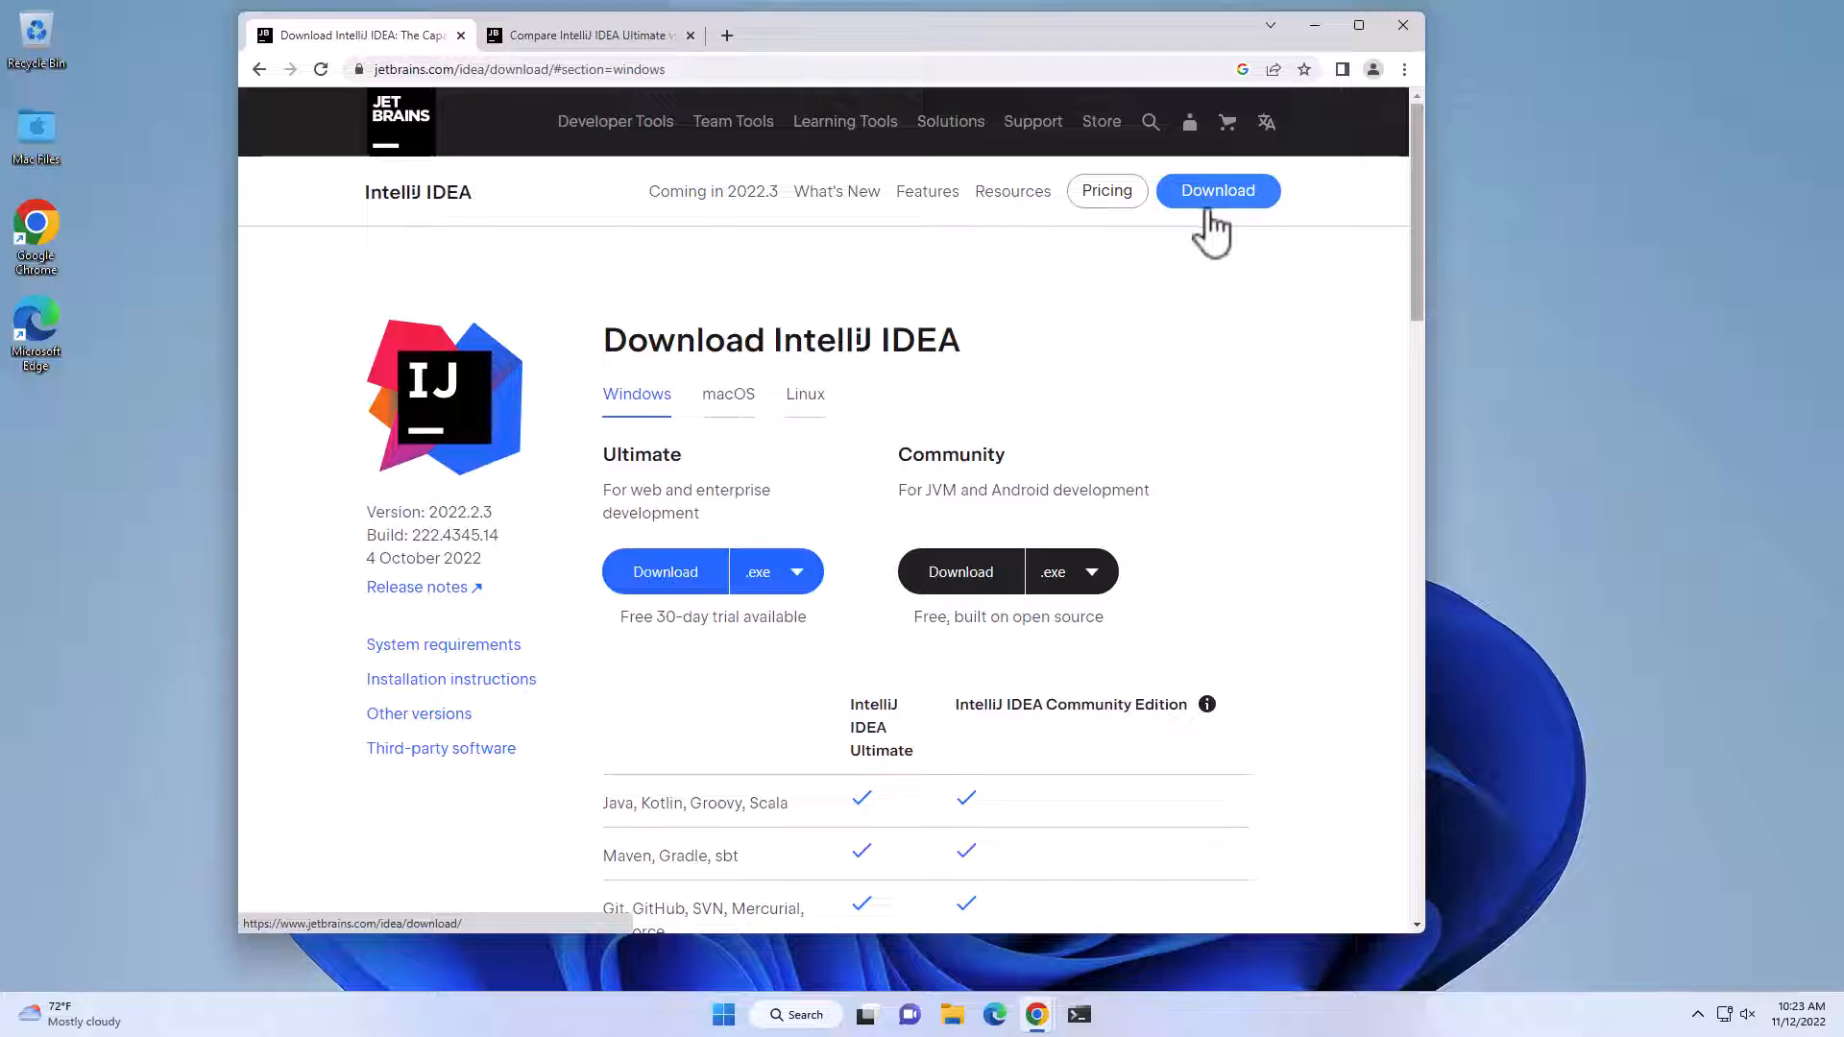
# Step: Examine the IntelliJ IDEA Ultimate versus Community Edition comparison for supported languages and frameworks
pyautogui.click(553, 35)
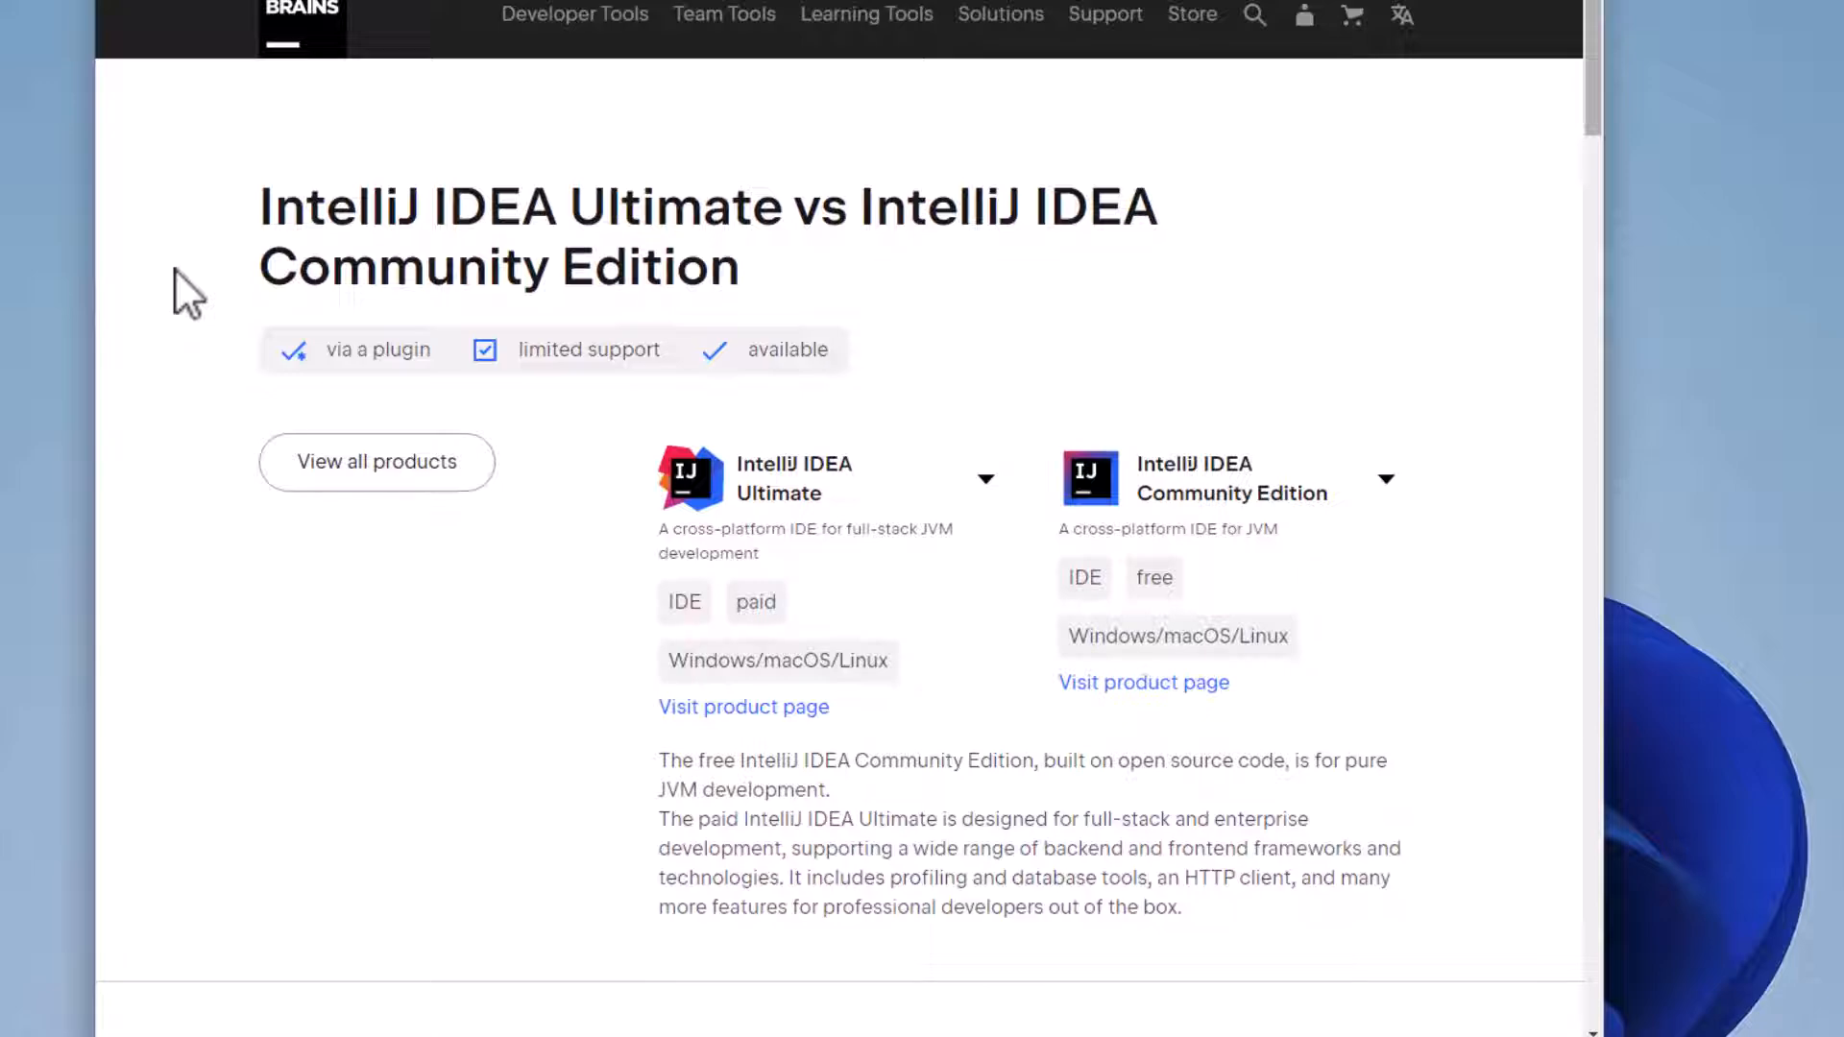
pyautogui.scroll(-3, 175, 270)
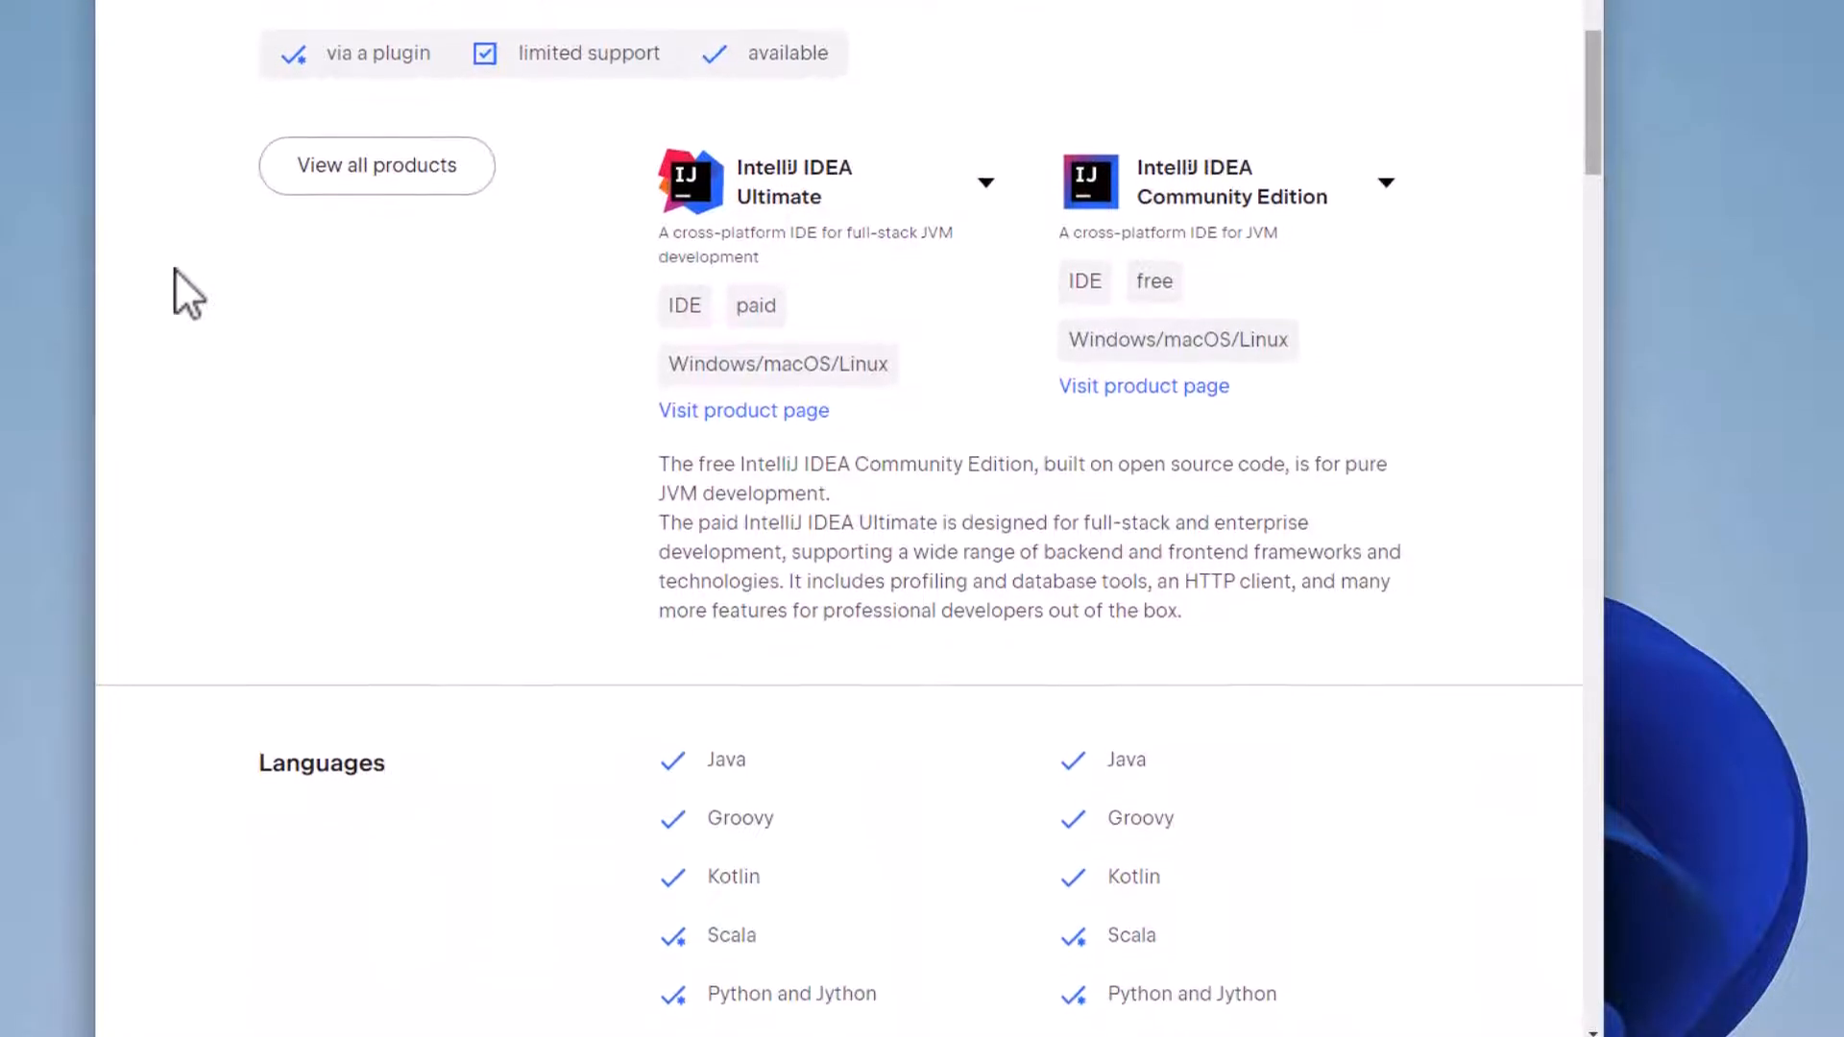
pyautogui.scroll(-4, 174, 268)
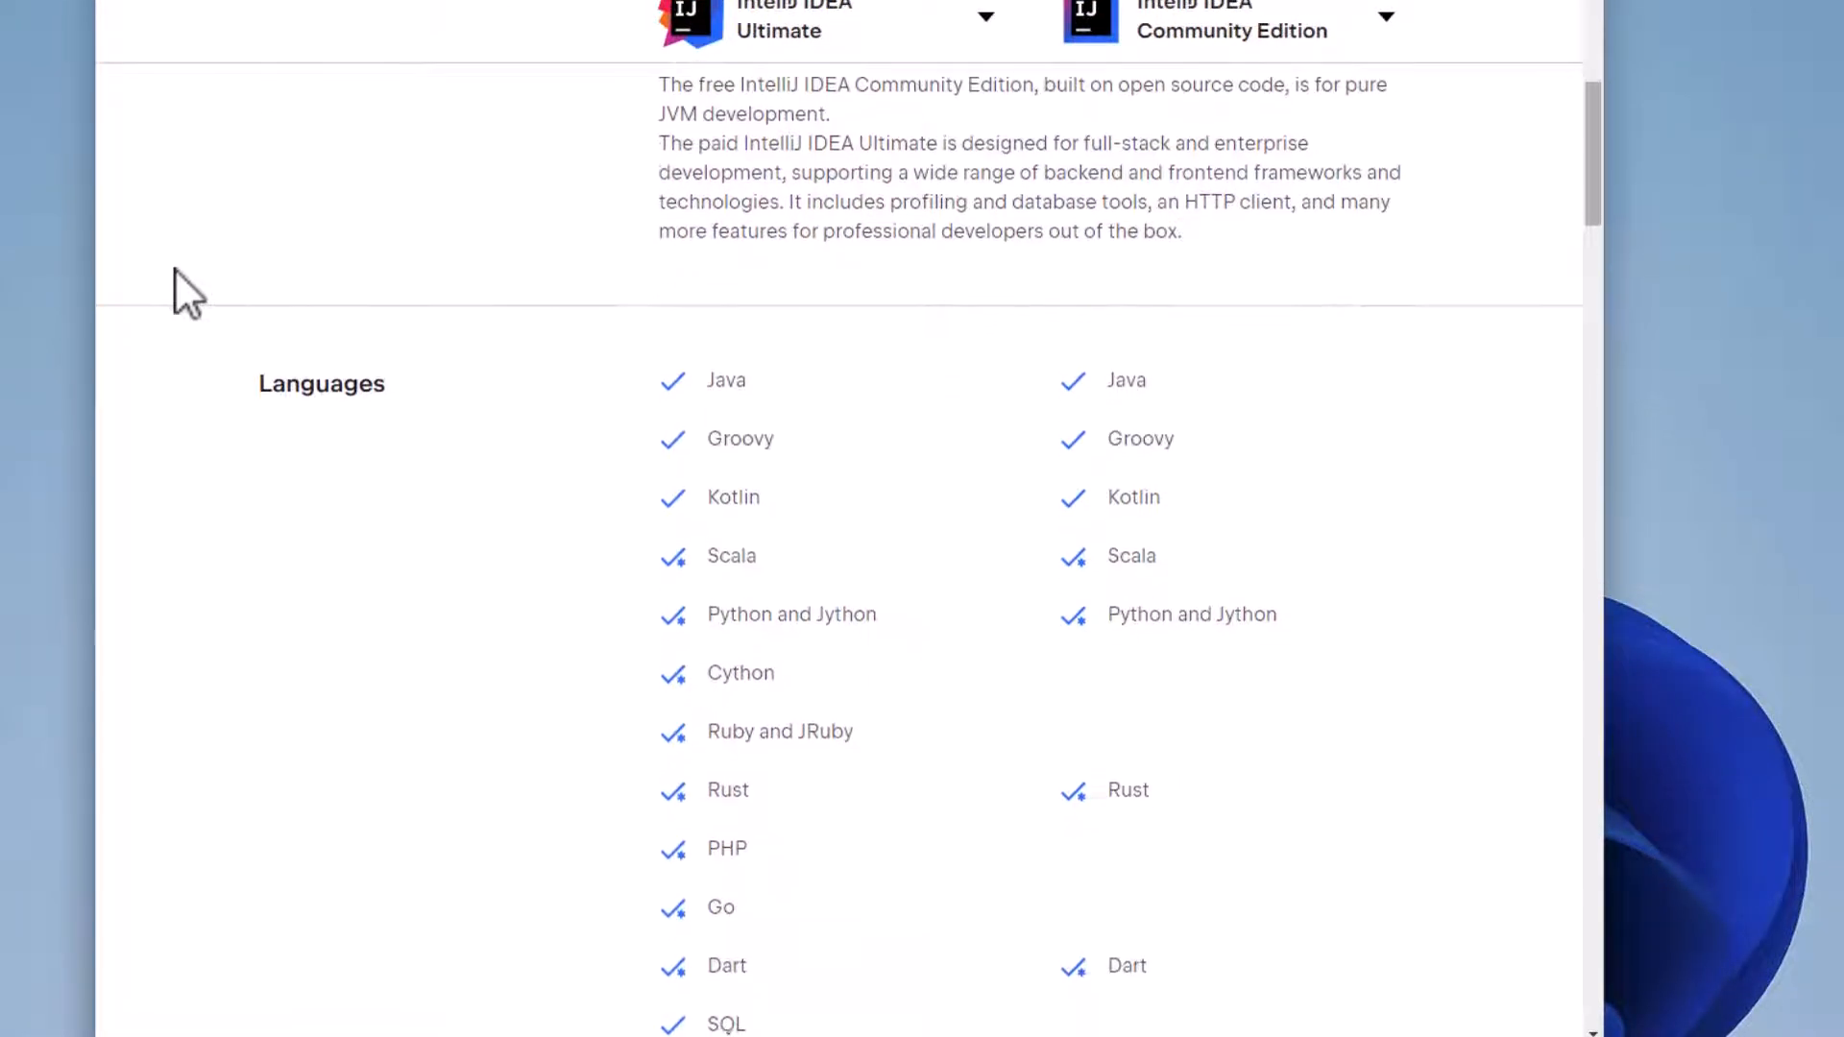
pyautogui.scroll(-2, 175, 268)
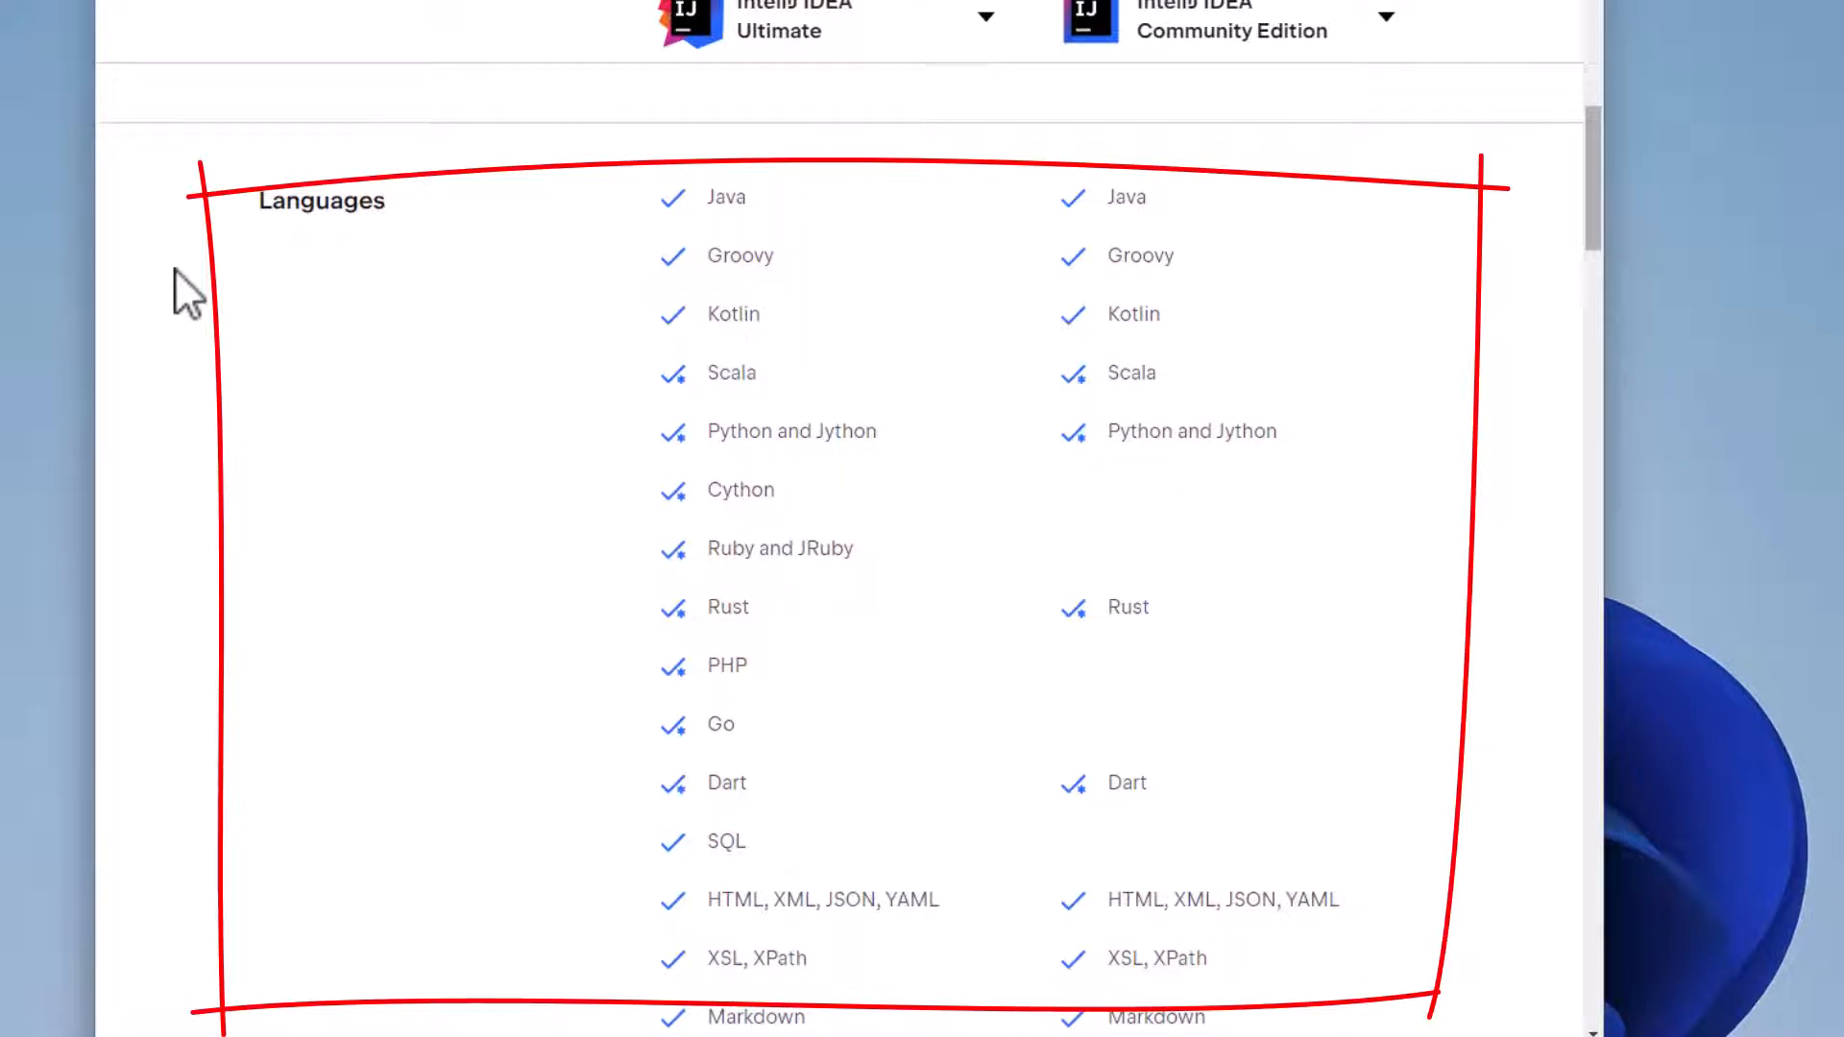
pyautogui.scroll(-3, 175, 268)
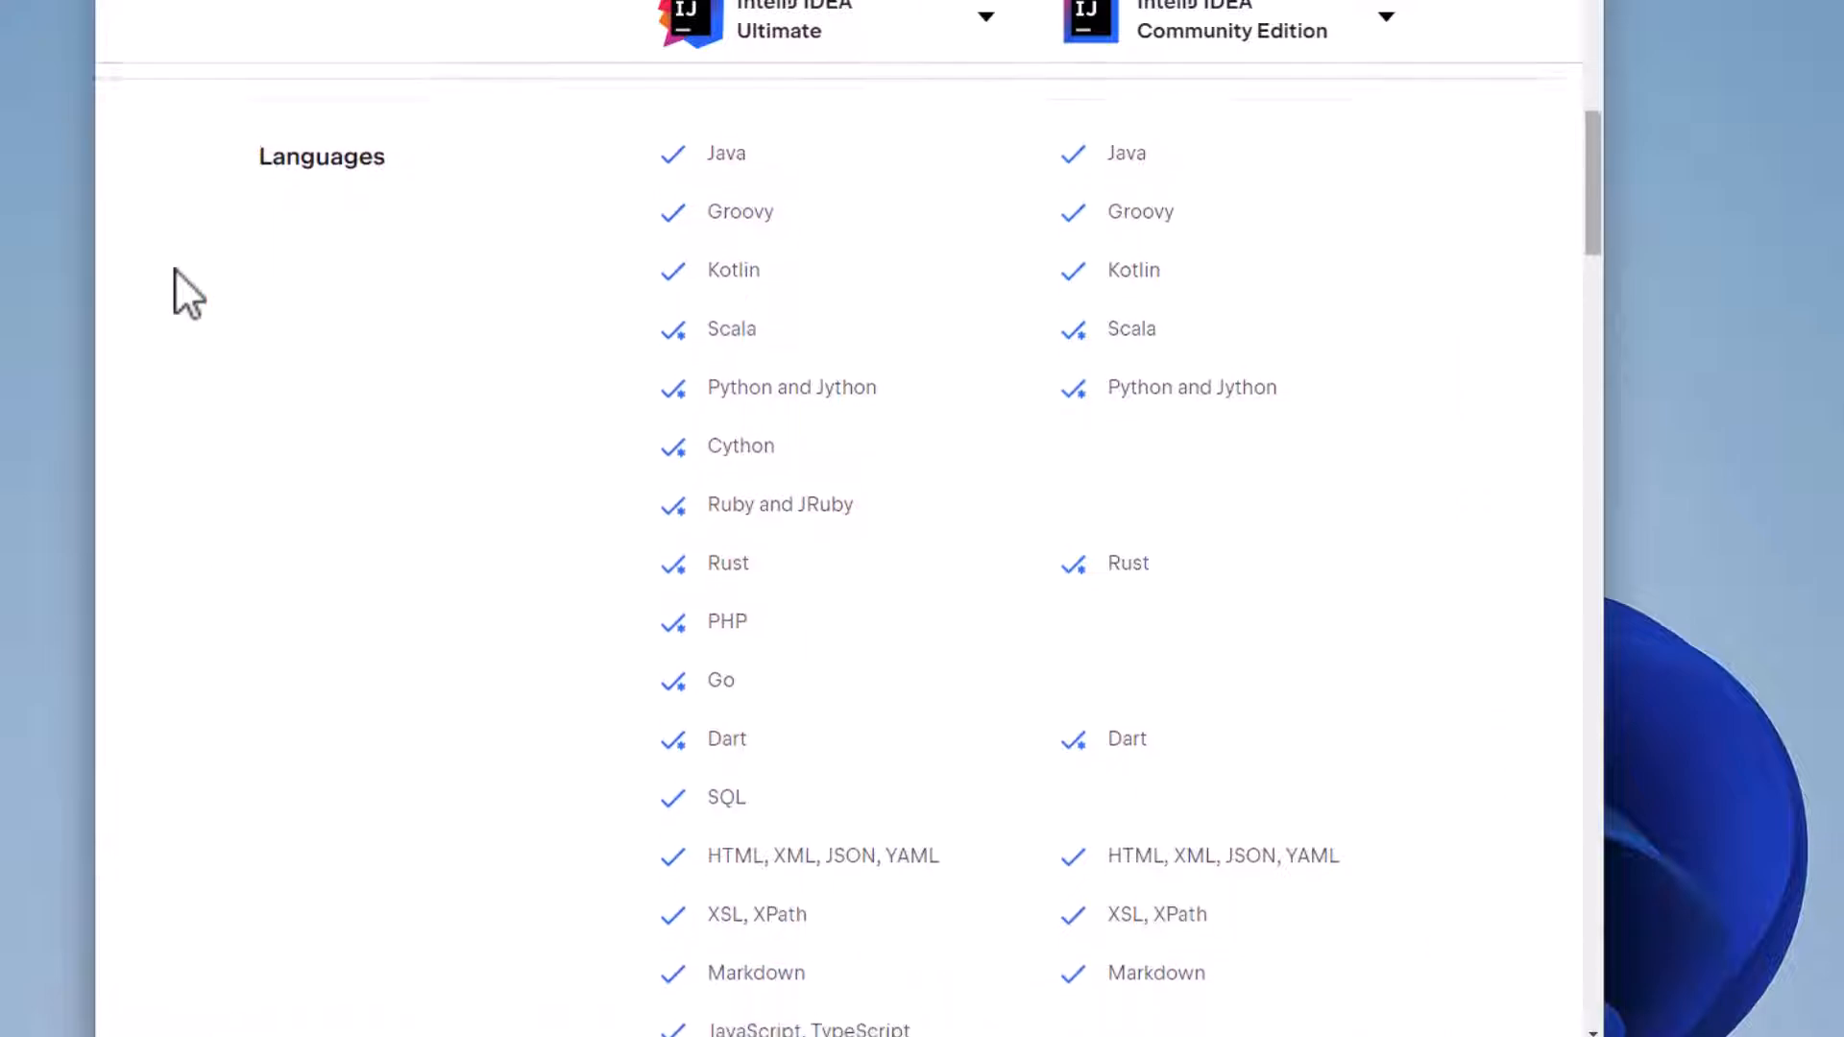
pyautogui.scroll(-7, 175, 269)
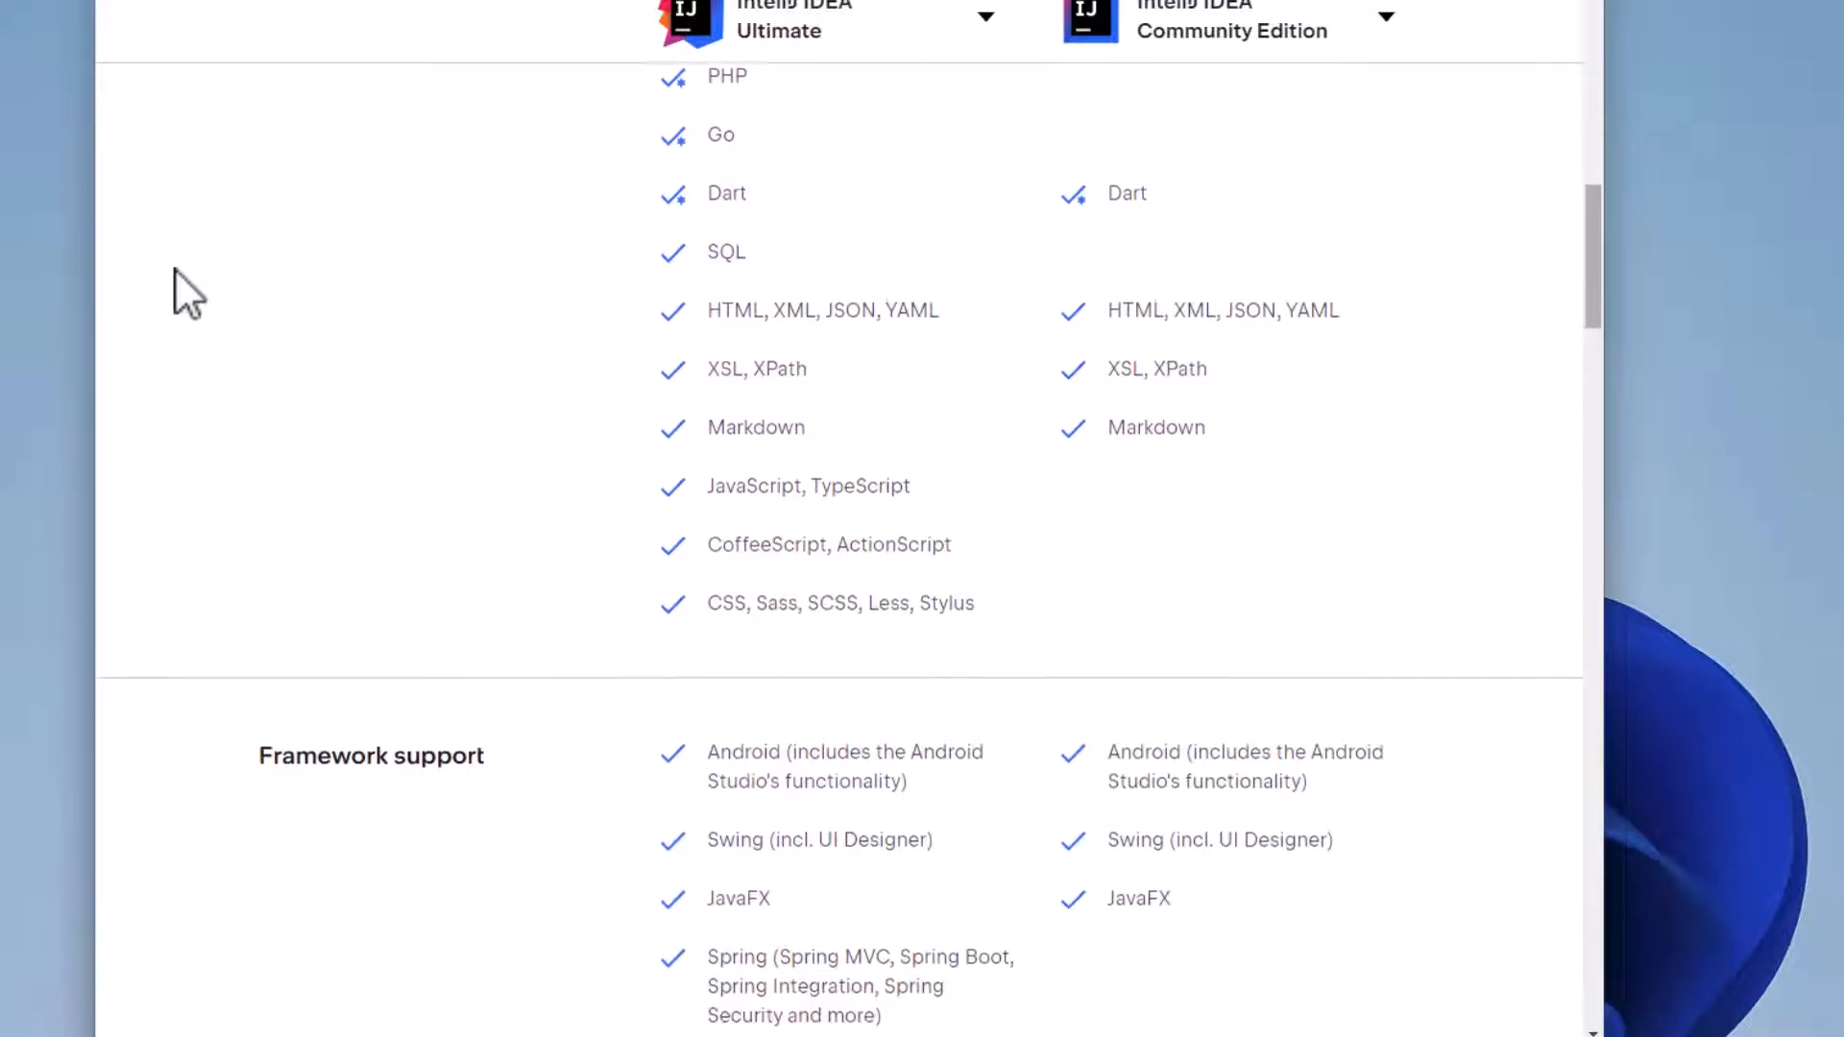
pyautogui.scroll(-2, 175, 269)
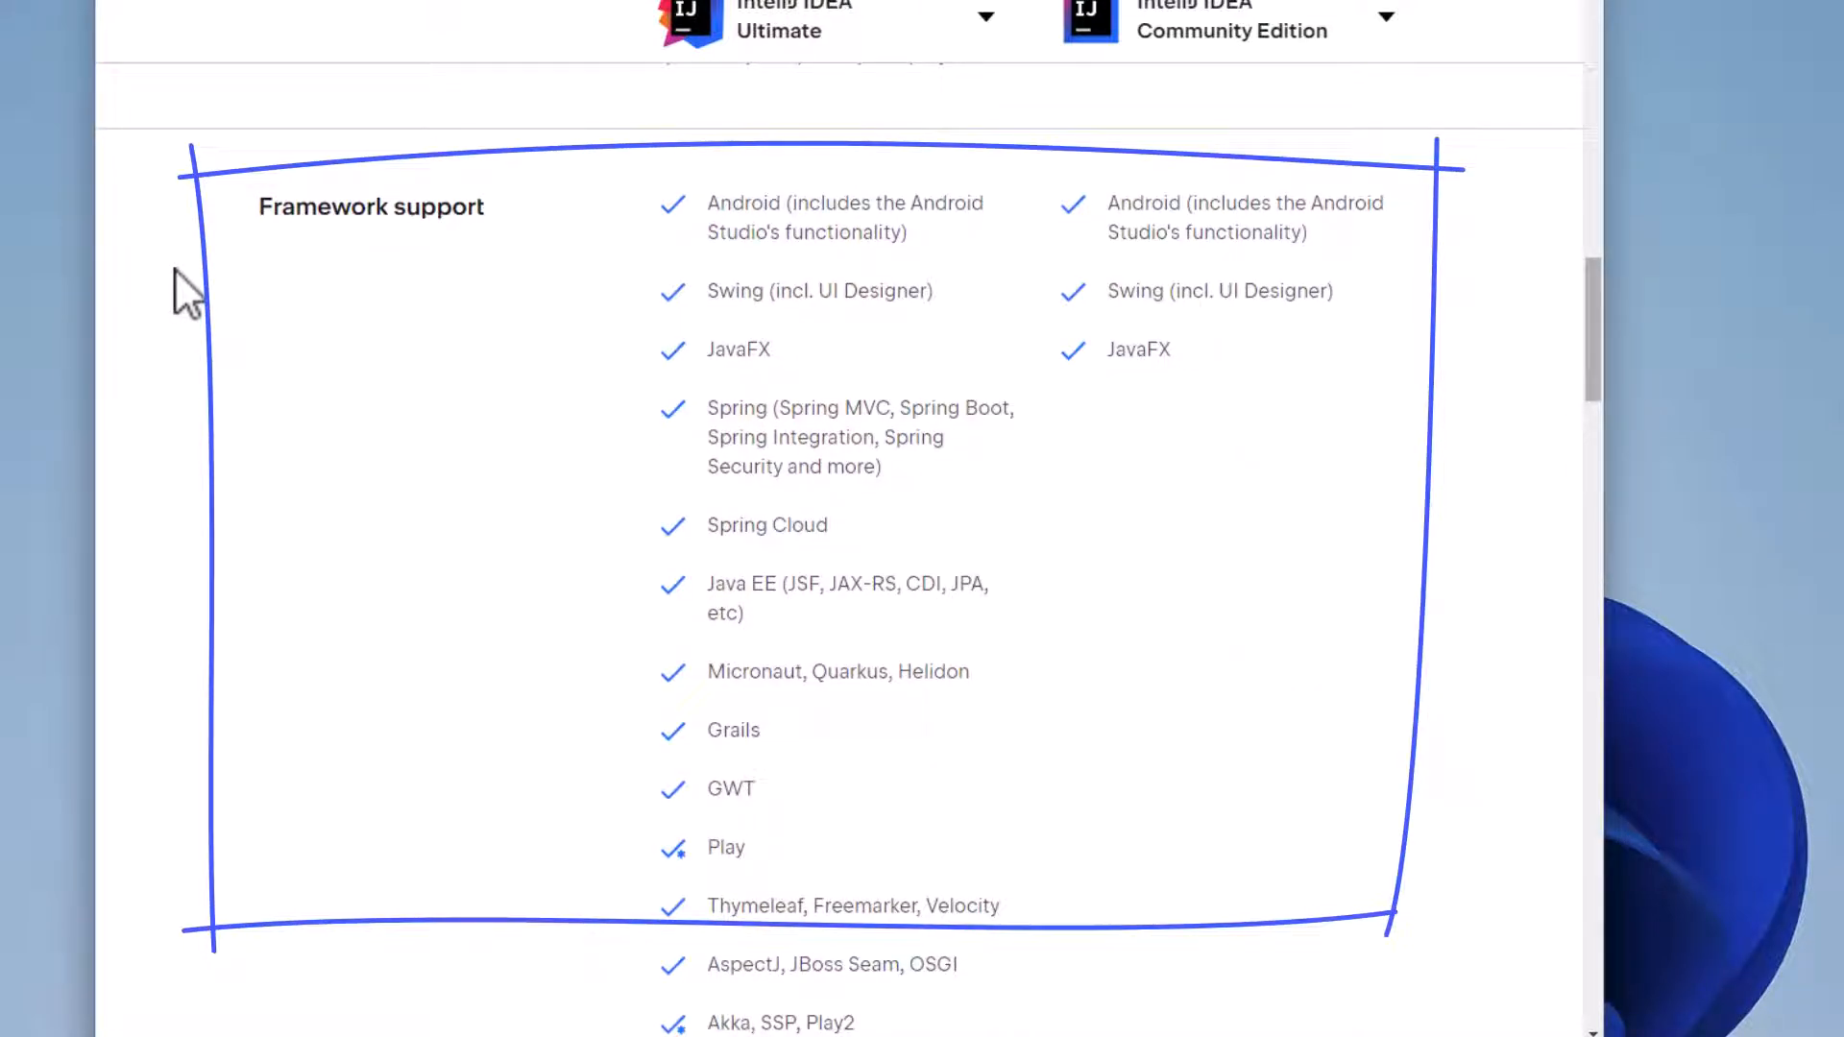
pyautogui.scroll(-2, 175, 269)
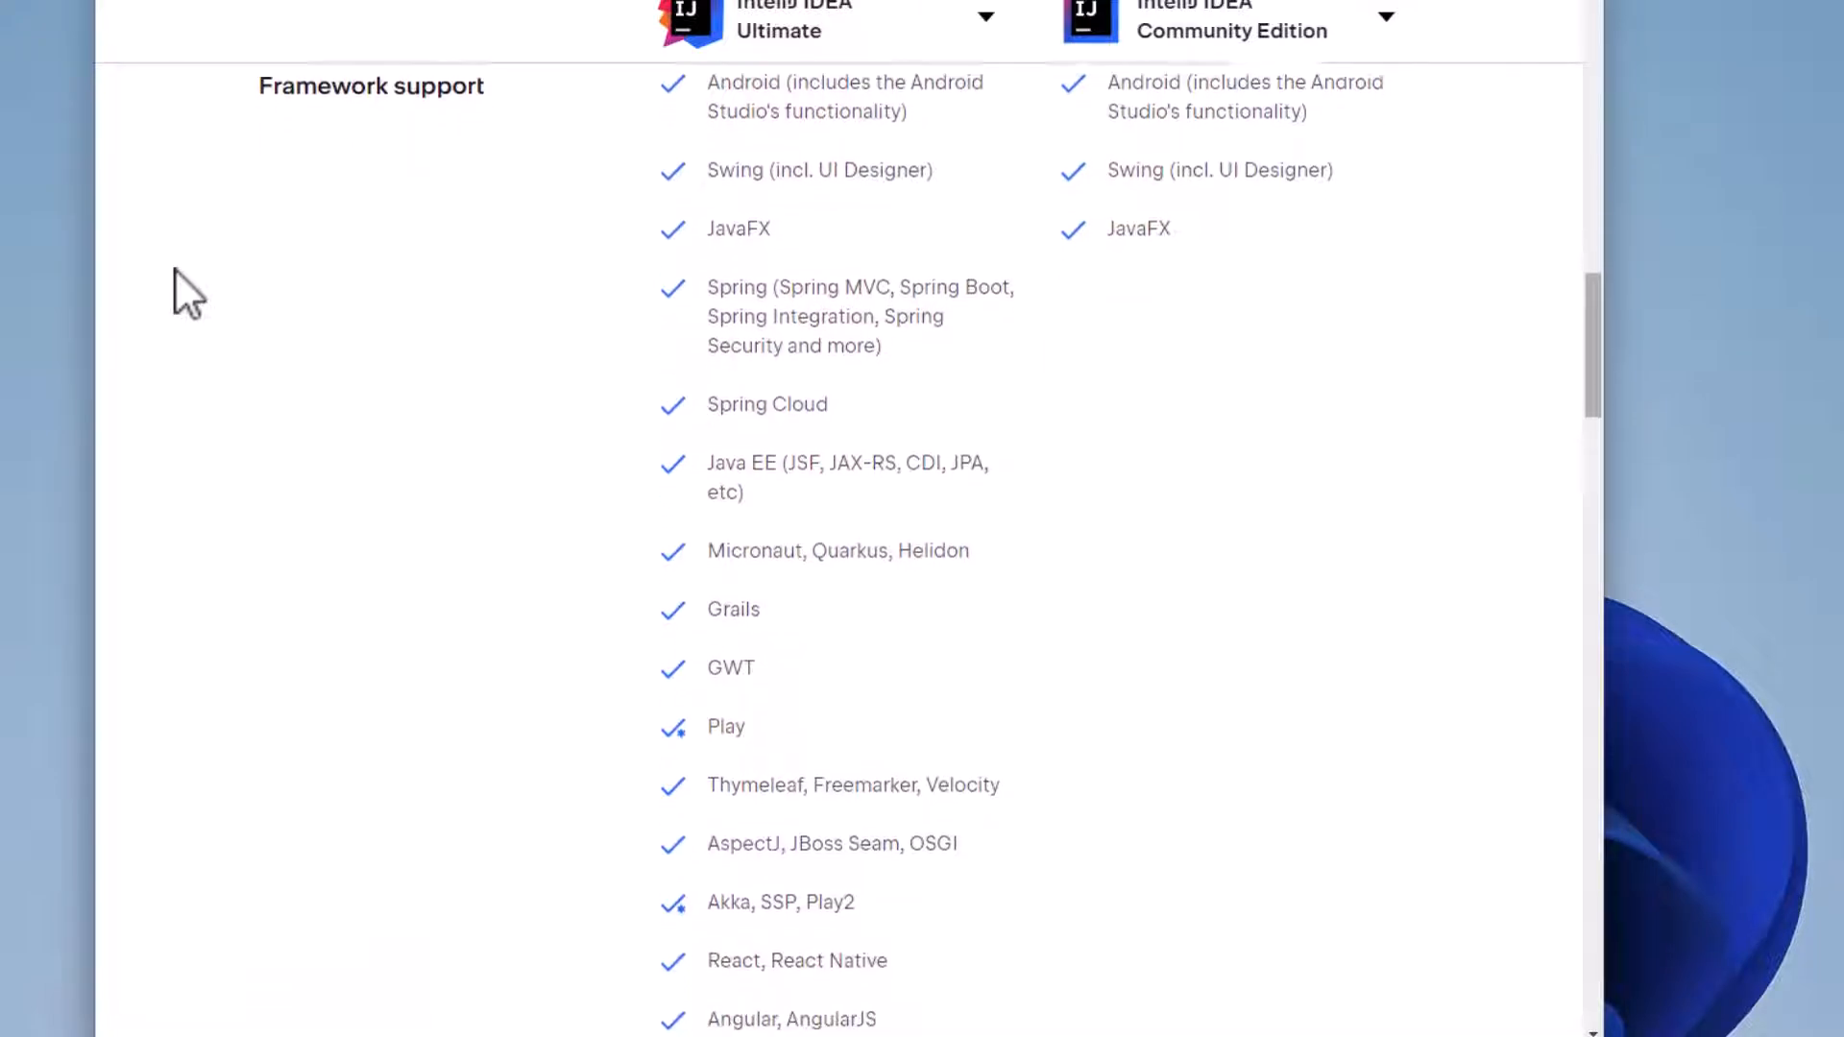
pyautogui.scroll(-3, 175, 269)
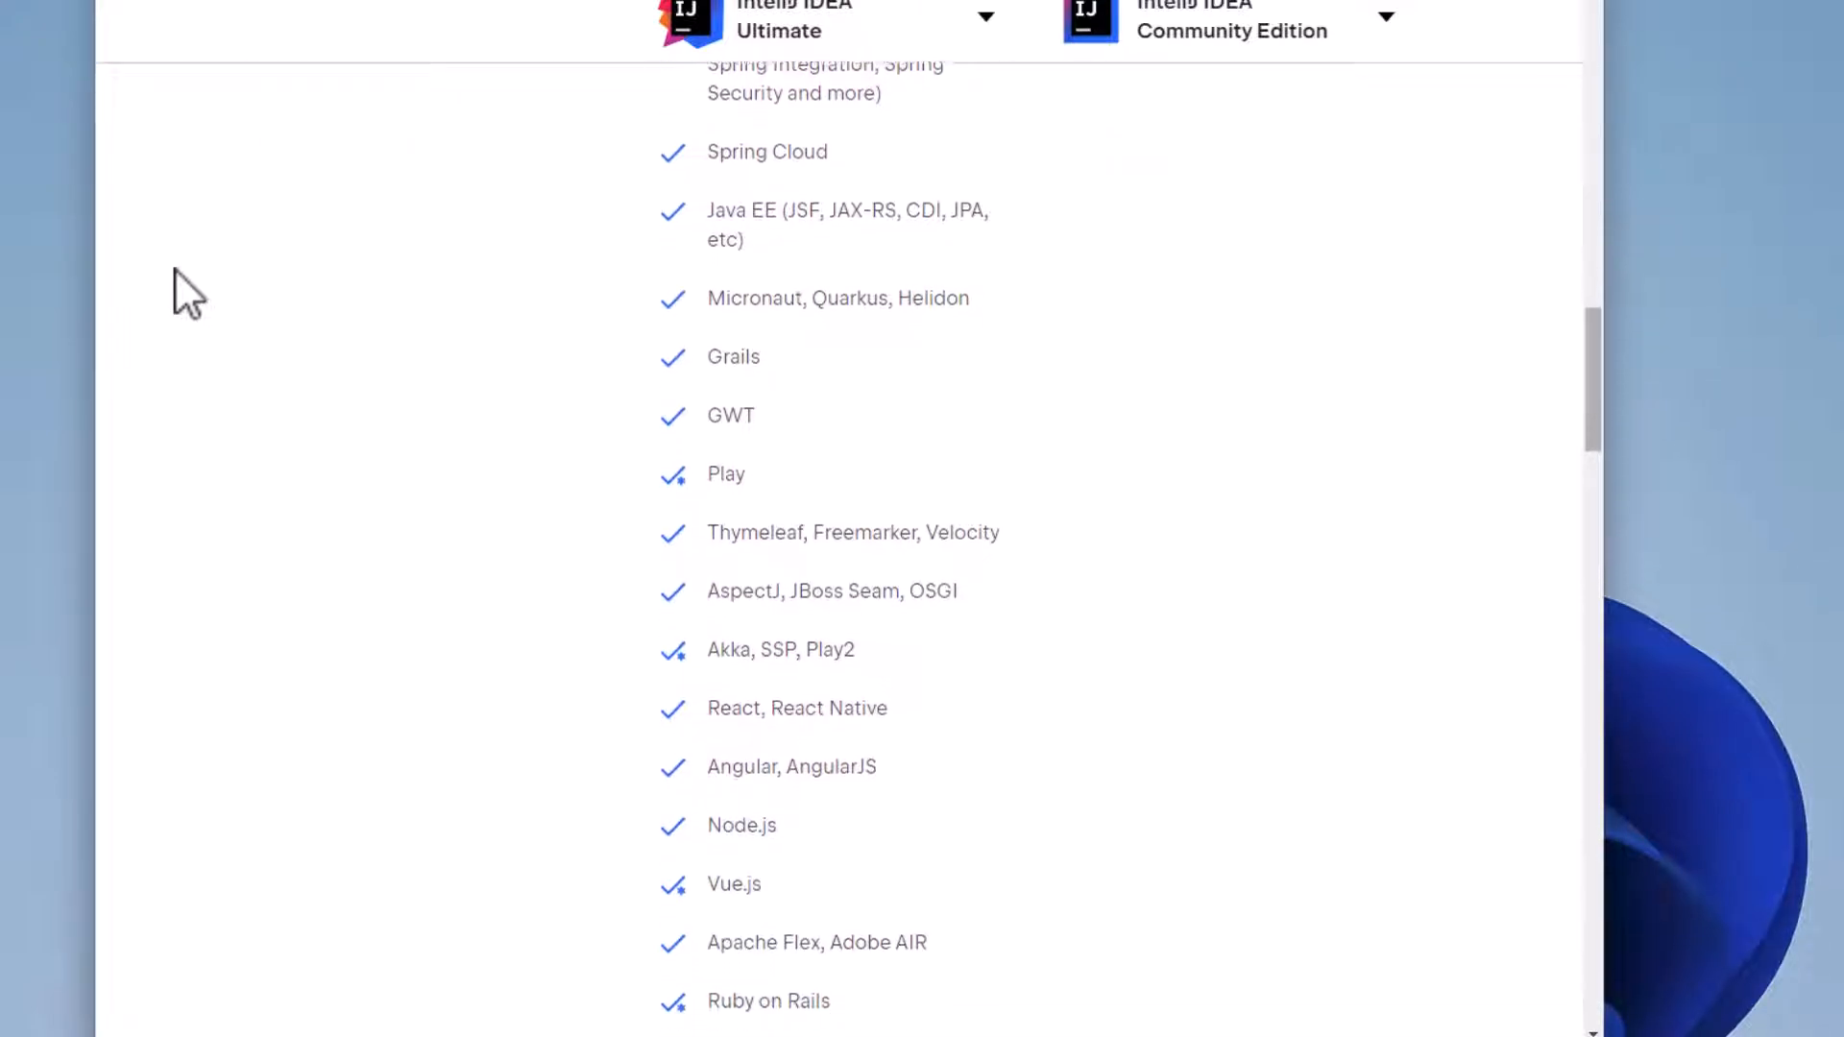
pyautogui.scroll(-3, 175, 269)
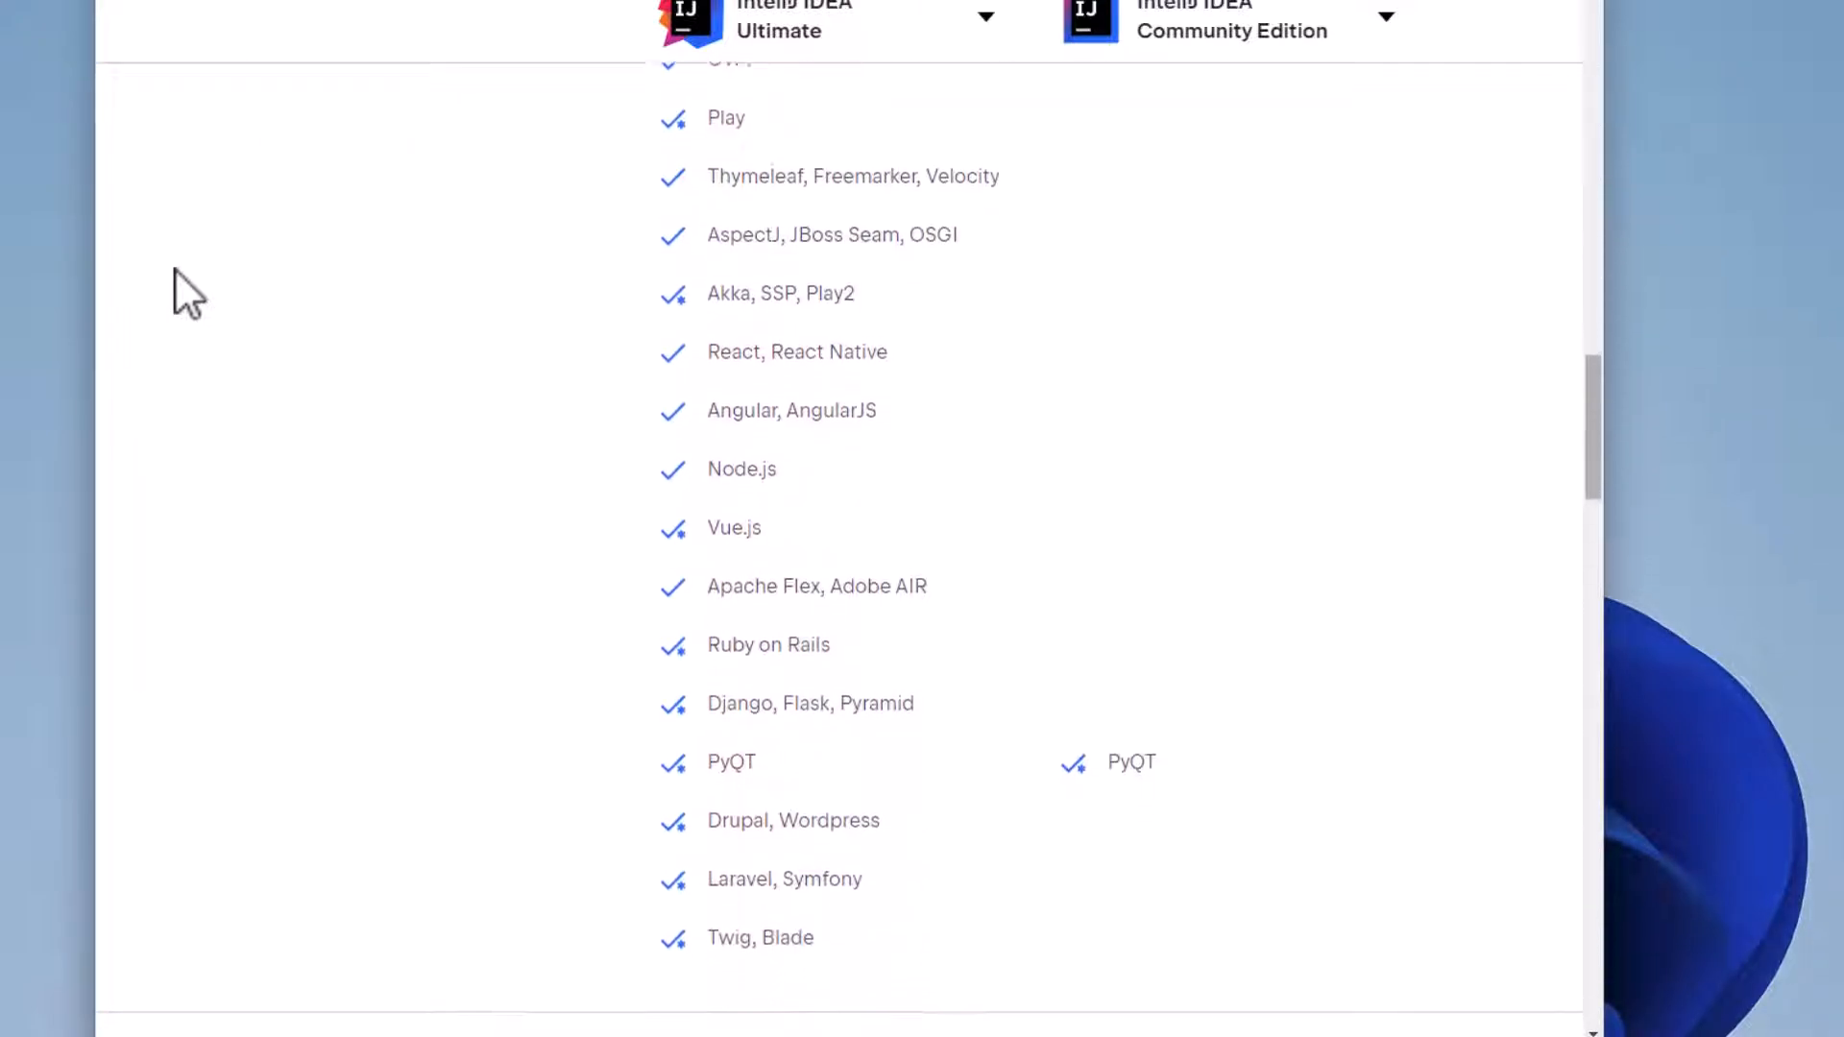
pyautogui.scroll(-5, 175, 269)
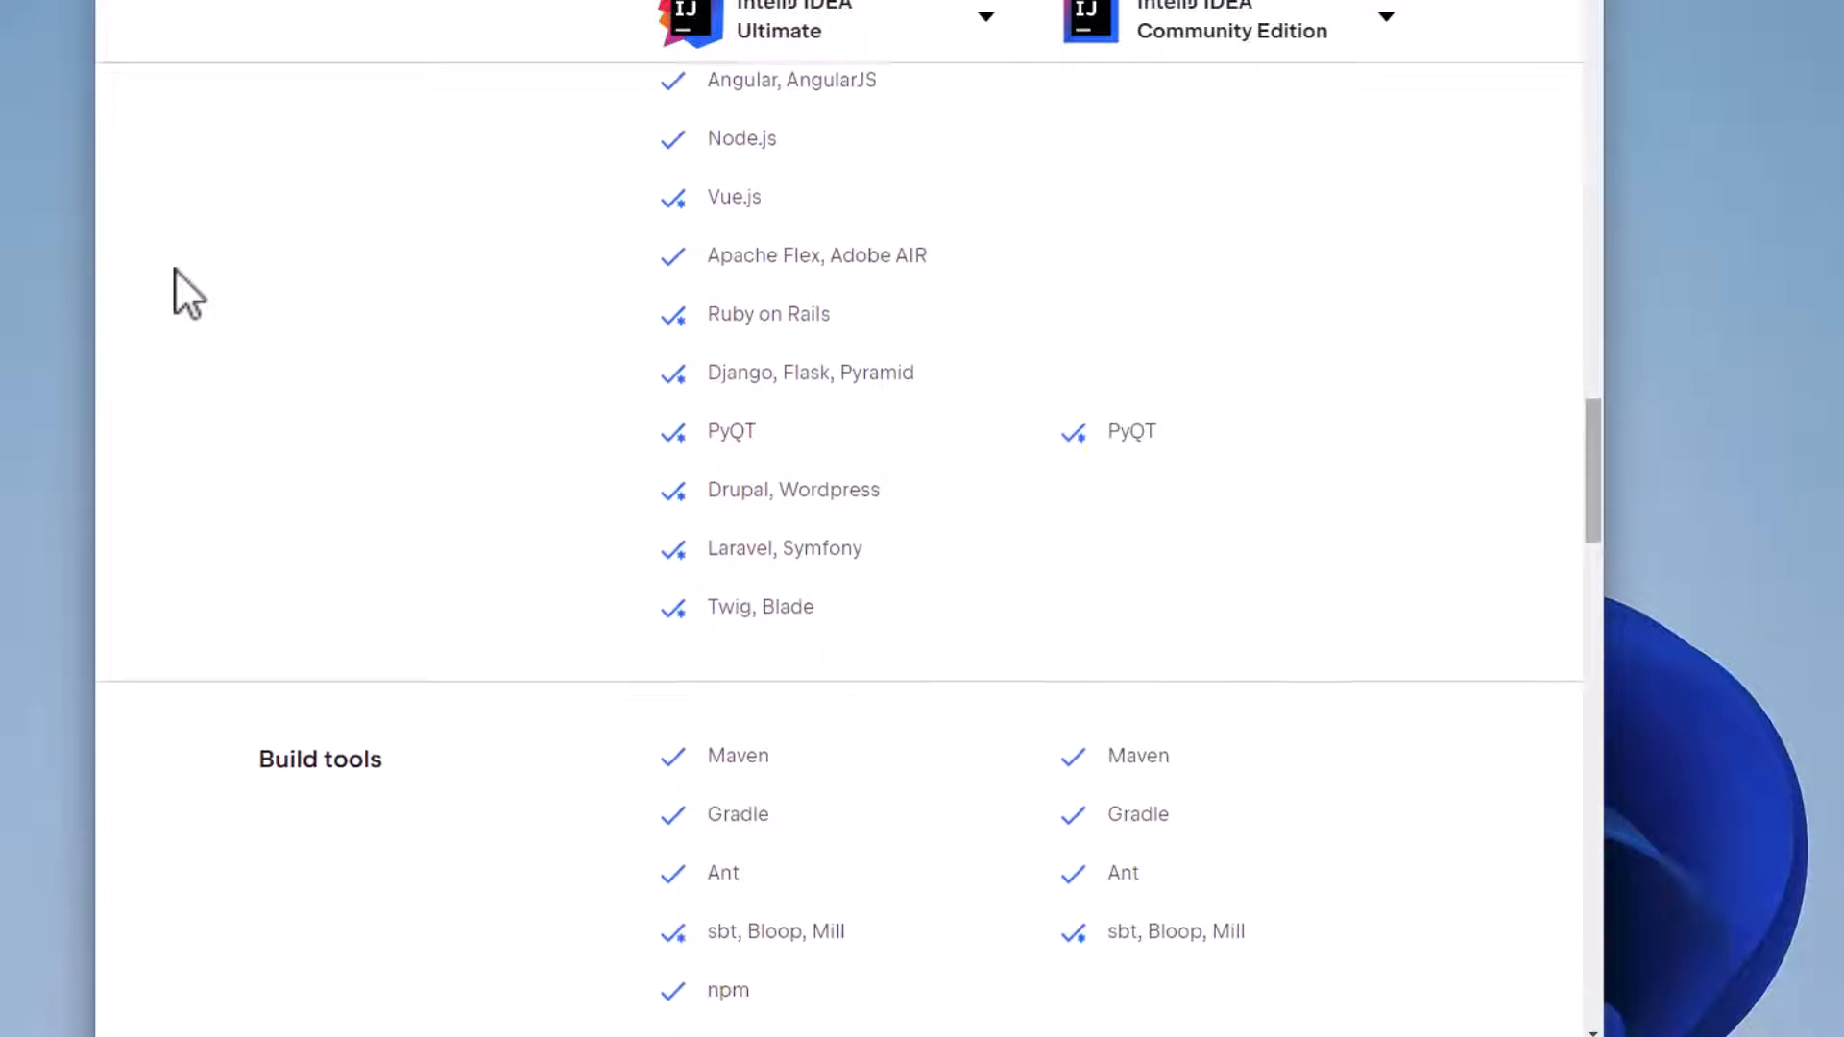
# Step: Review the rest of the edition comparison, from build tools and developer tools through version control and deployment to license and pricing
pyautogui.scroll(-4, 175, 270)
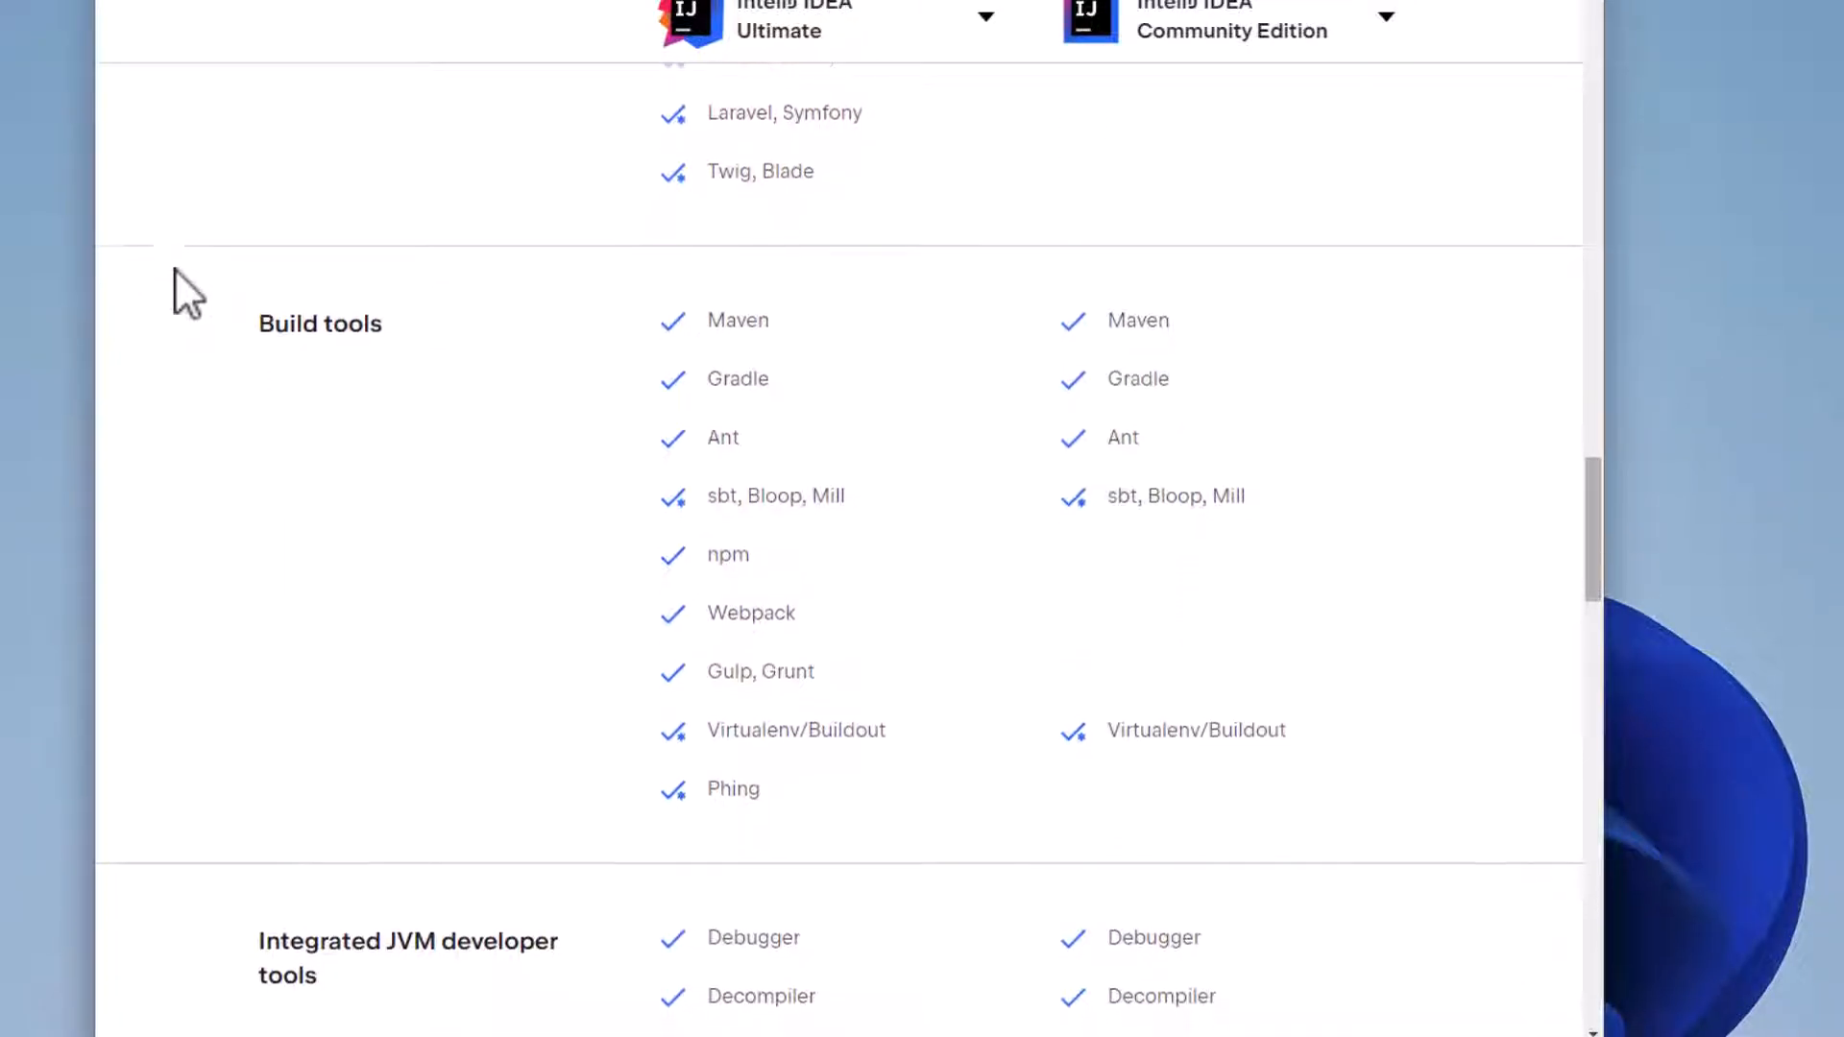
pyautogui.scroll(-4, 175, 268)
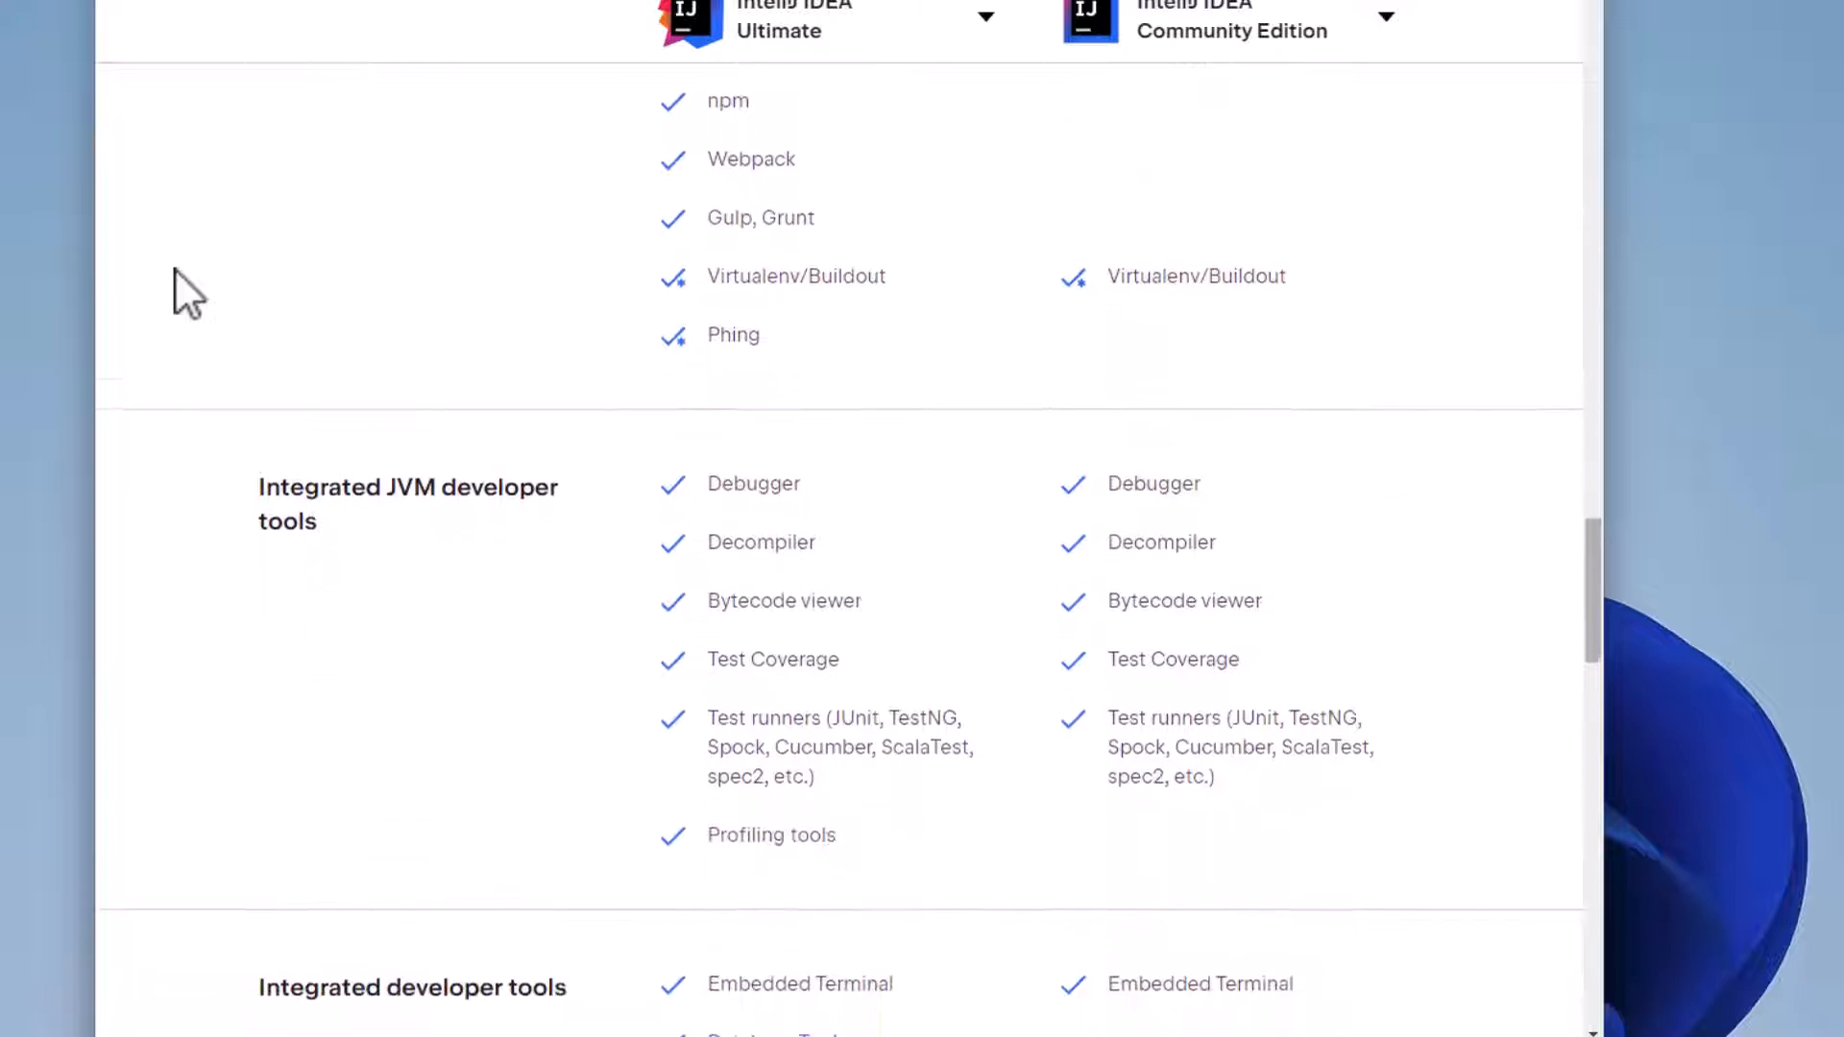
pyautogui.scroll(-2, 175, 268)
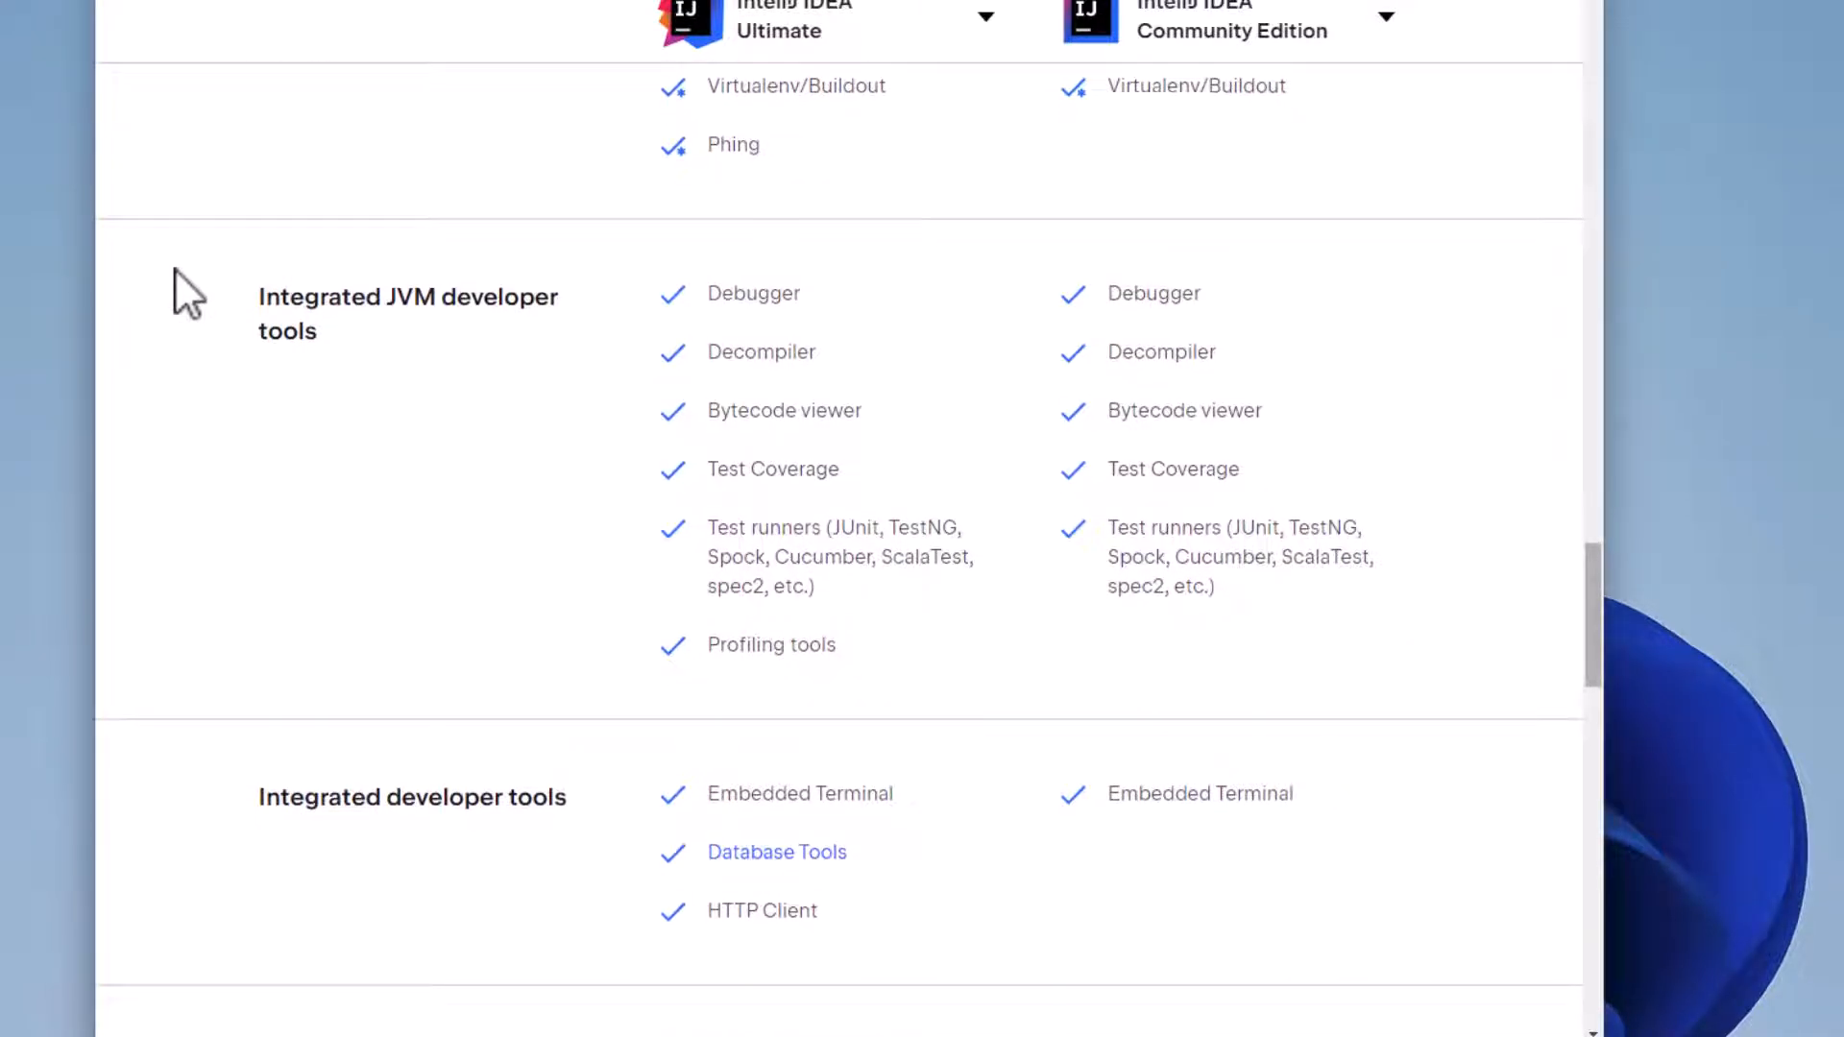
pyautogui.scroll(-1, 175, 268)
pyautogui.scroll(-2, 175, 268)
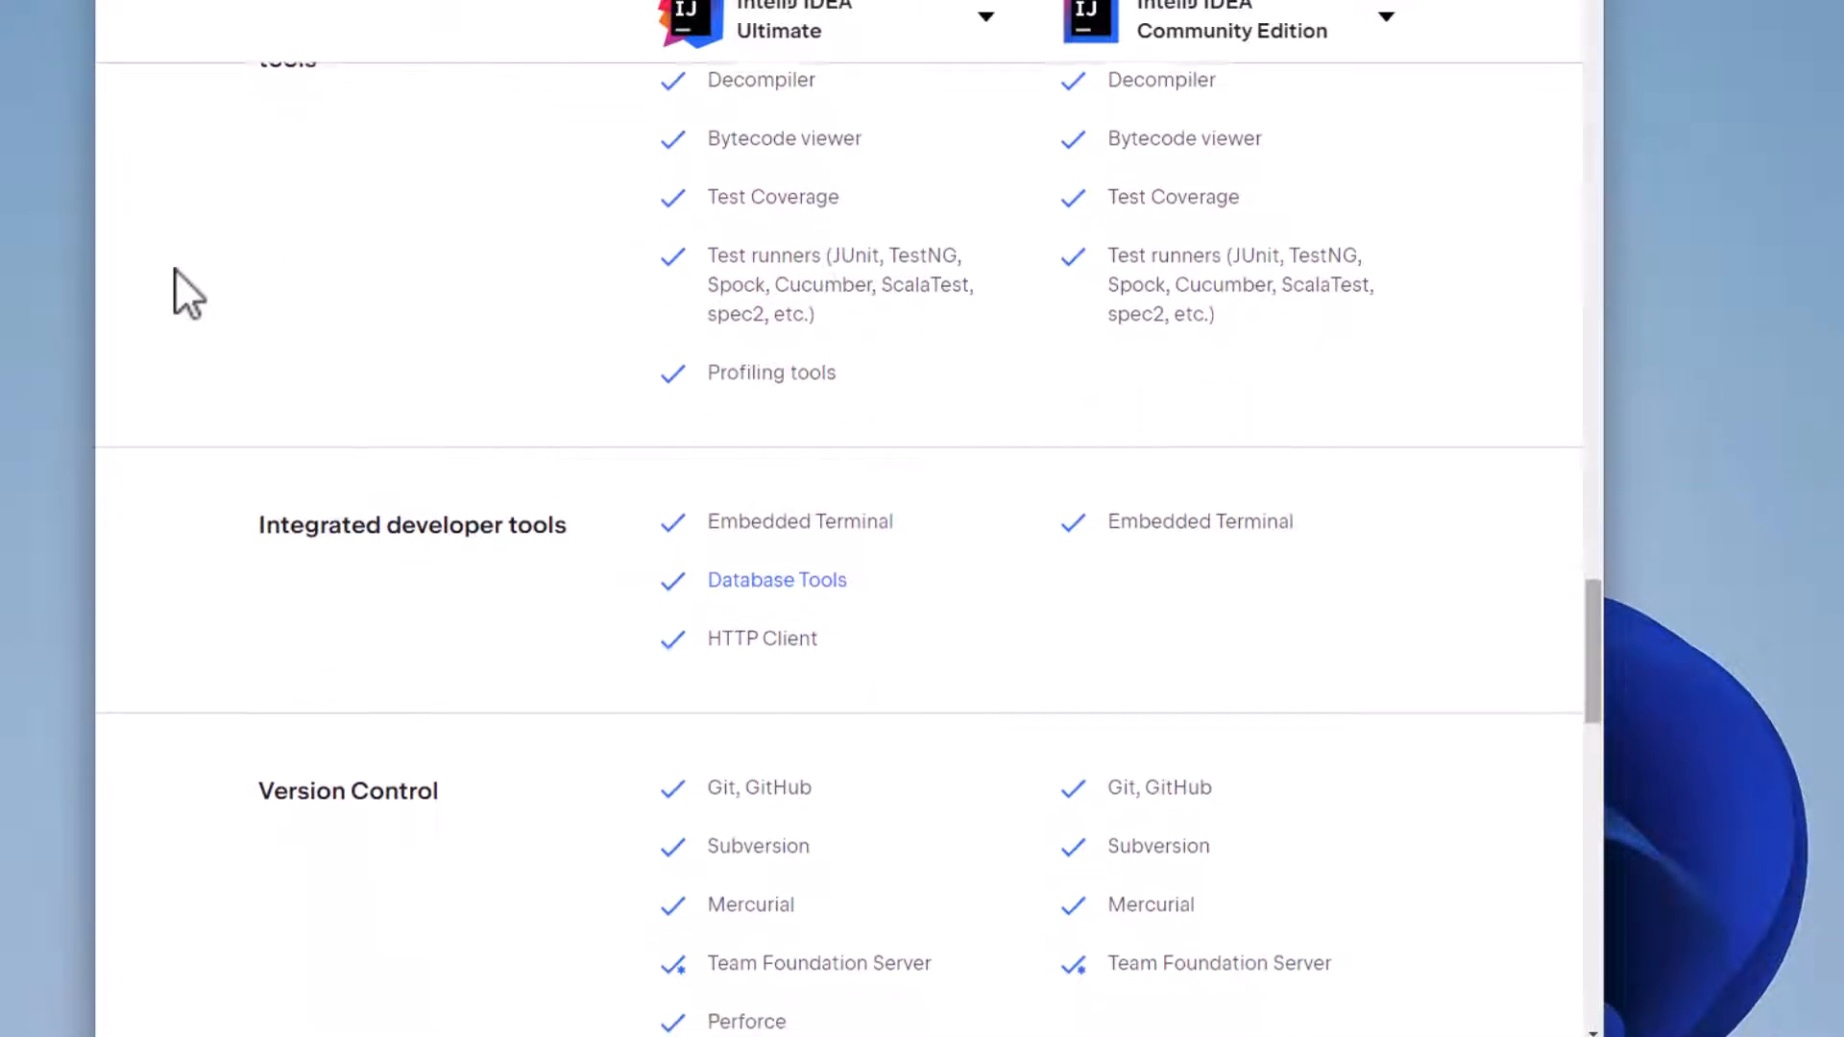
pyautogui.scroll(-2, 175, 268)
pyautogui.scroll(-2, 174, 268)
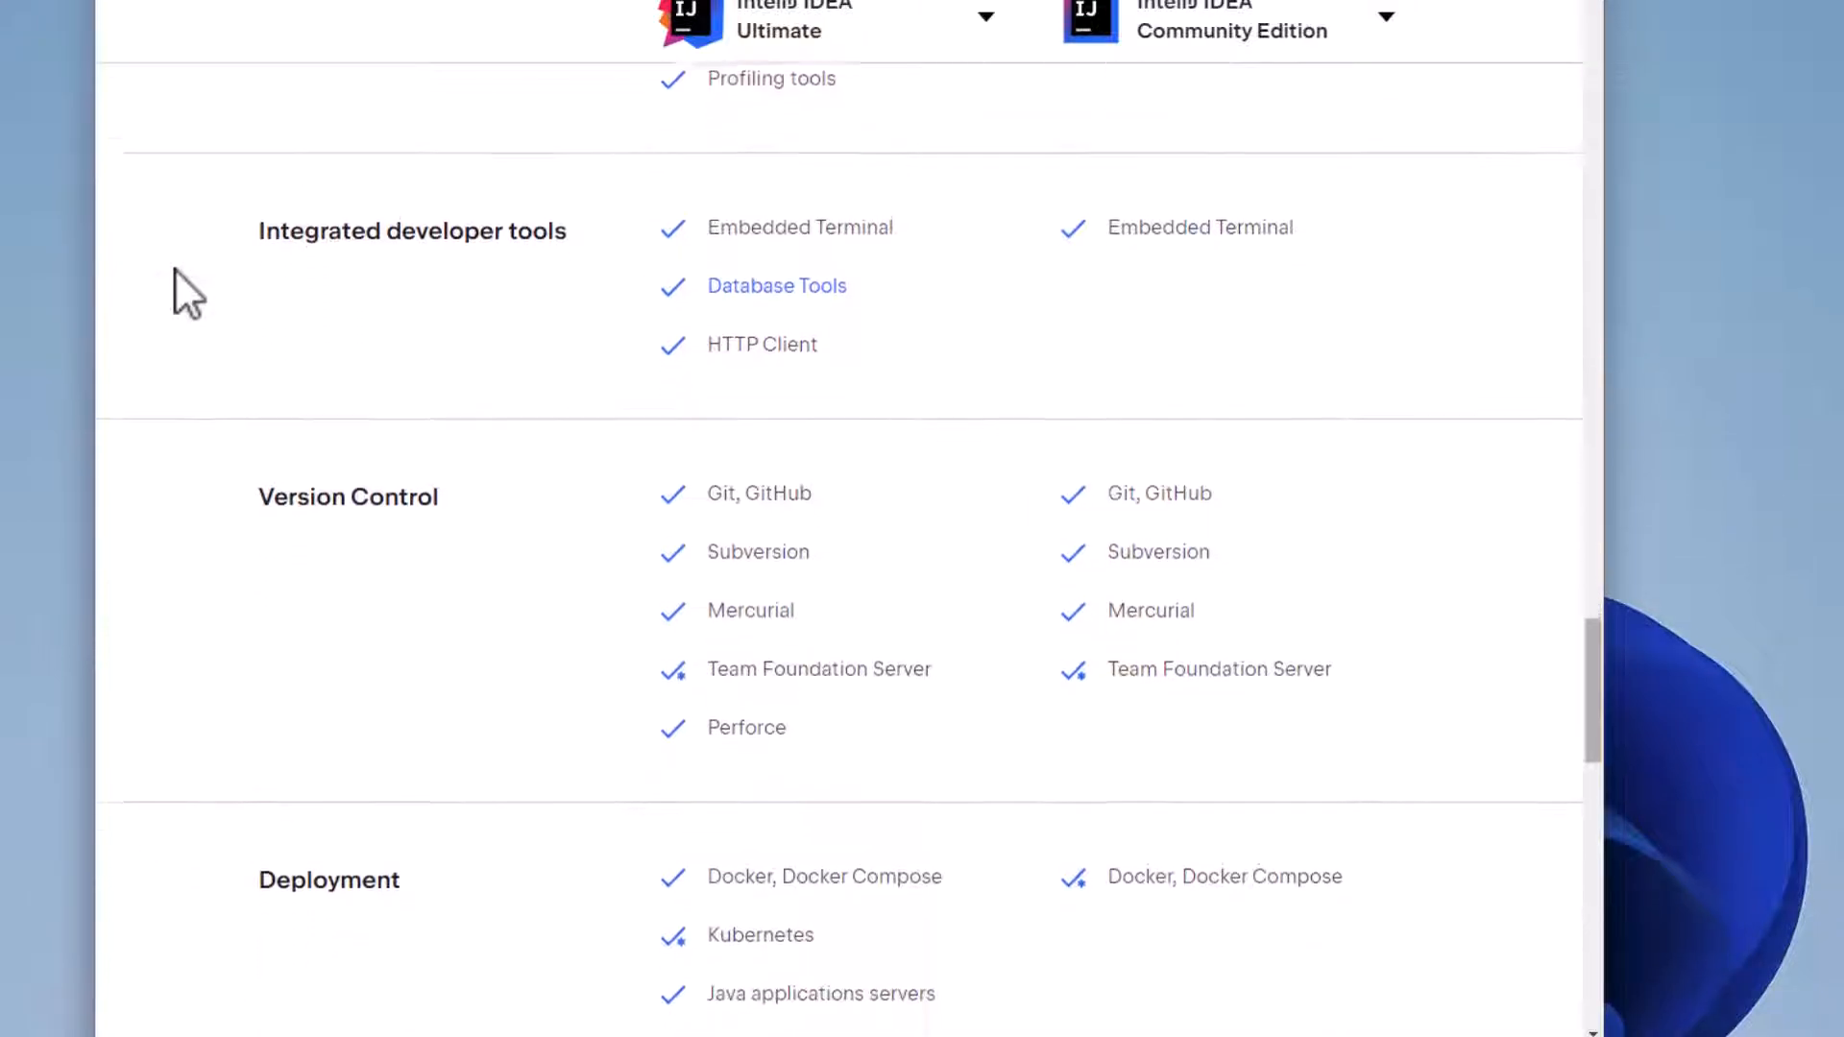
pyautogui.scroll(-1, 175, 268)
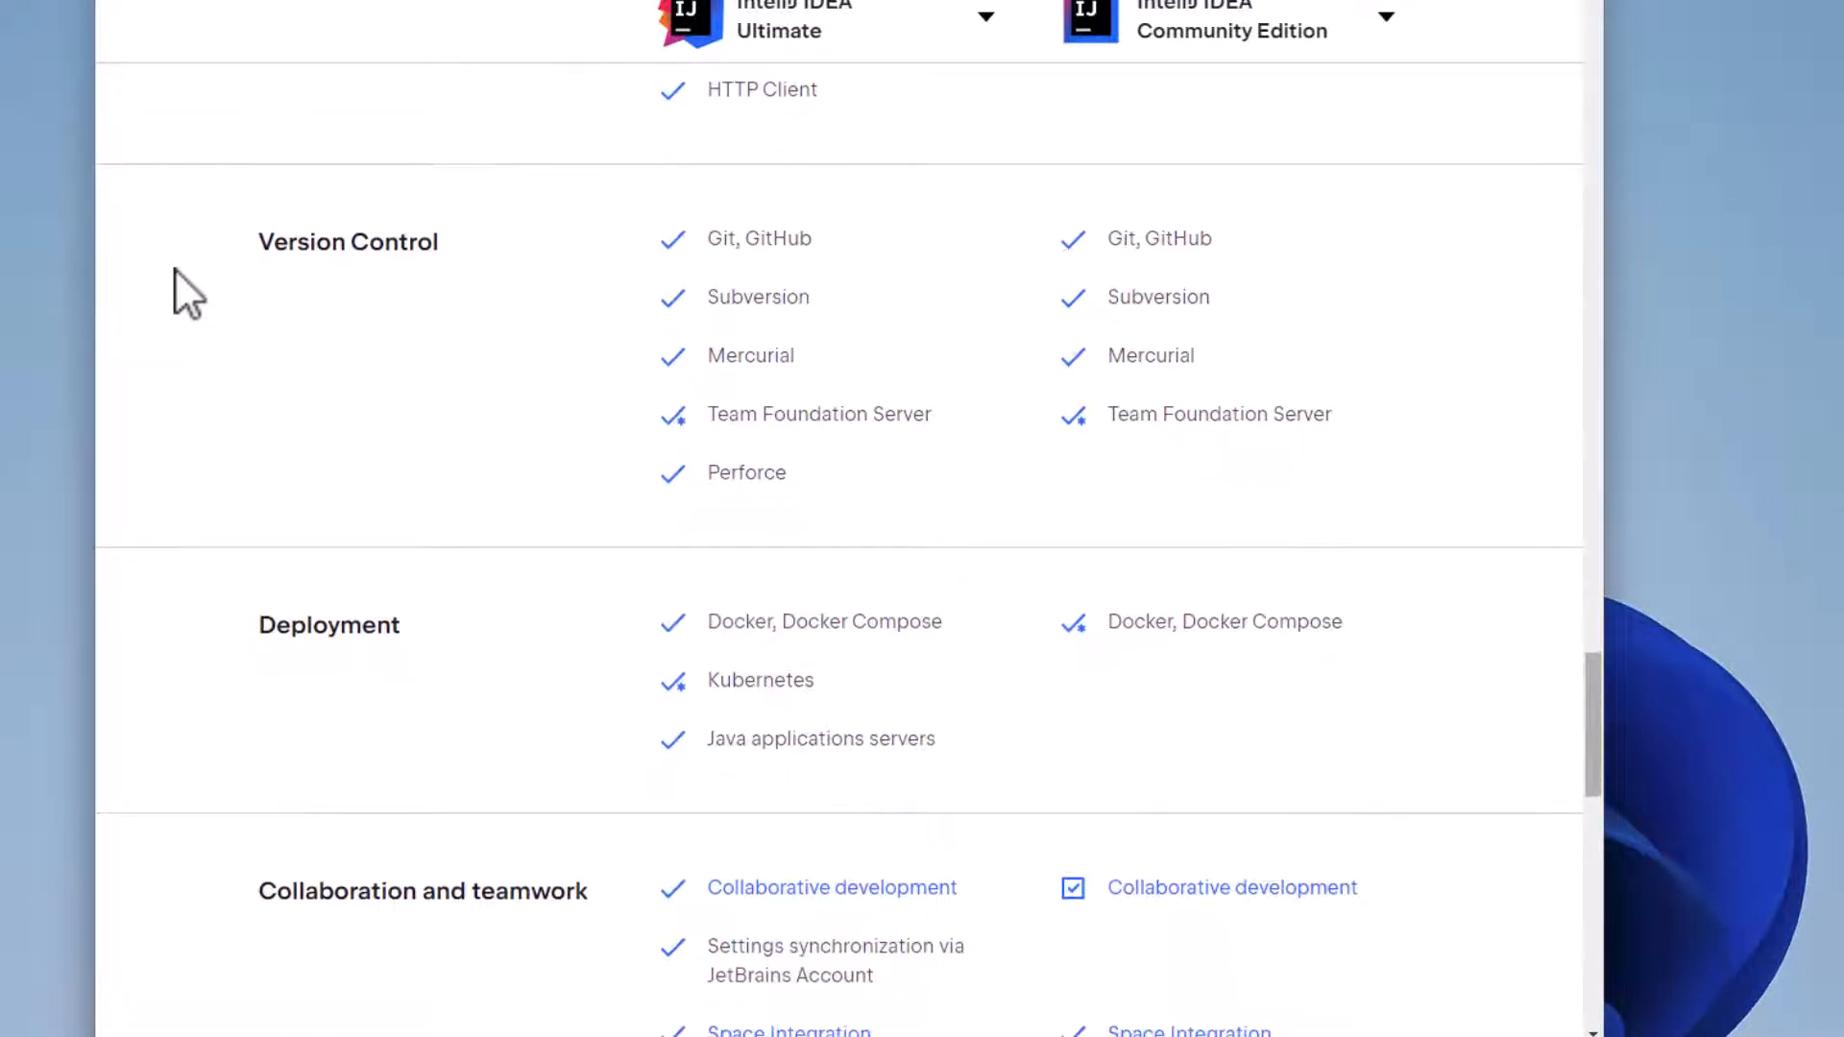
pyautogui.scroll(-1, 174, 269)
pyautogui.scroll(-2, 175, 268)
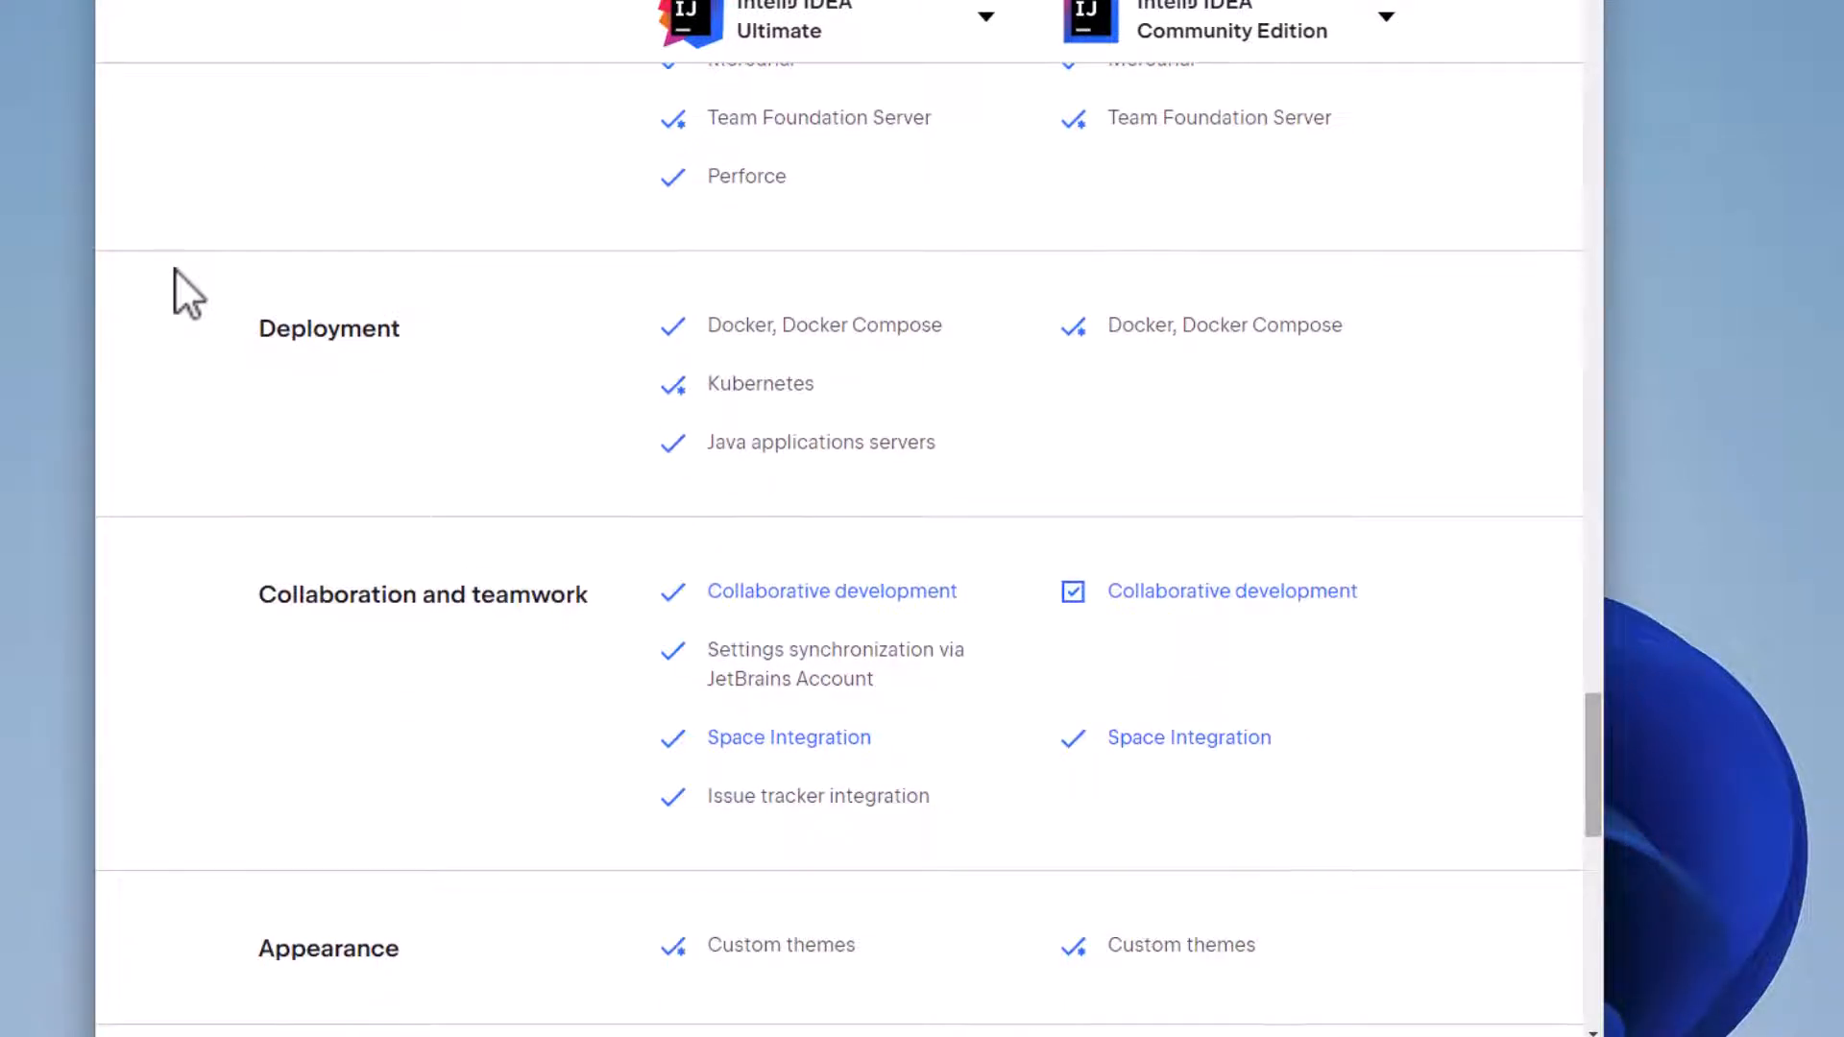
pyautogui.scroll(-3, 175, 268)
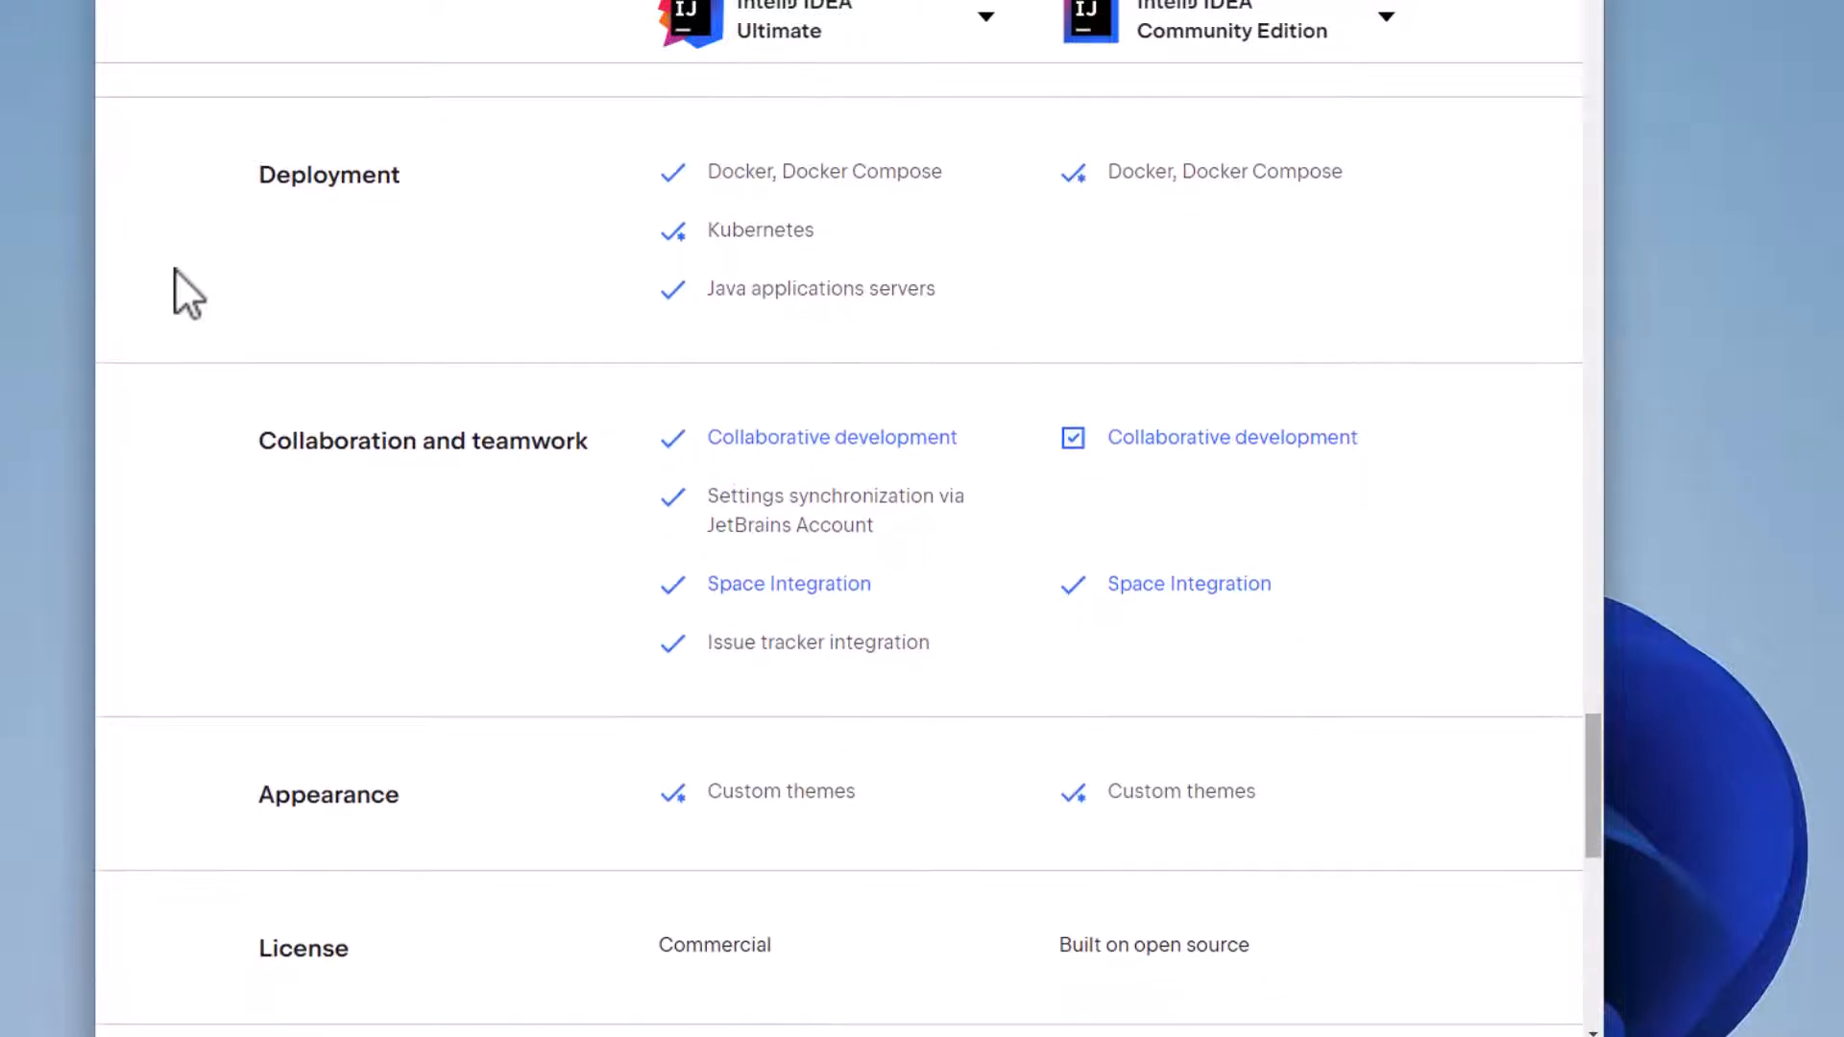
pyautogui.scroll(-2, 175, 268)
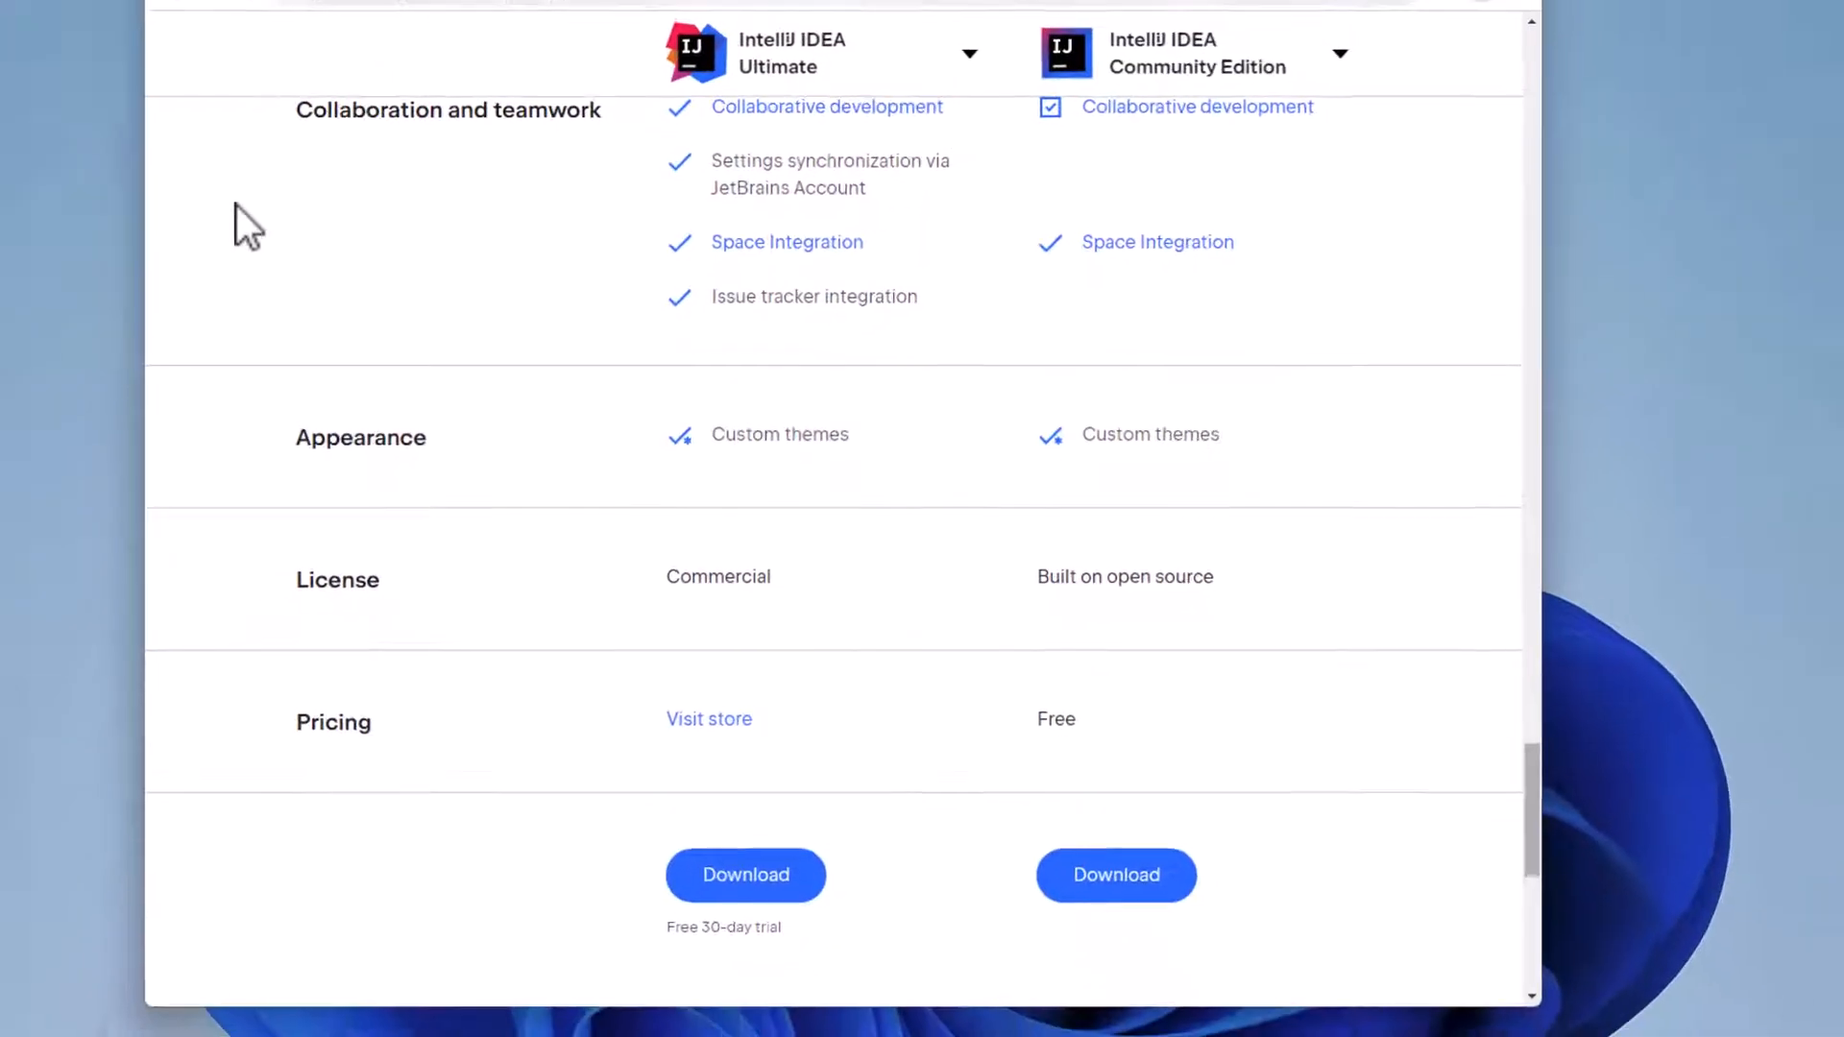
# Step: Download the Windows .exe installer of IntelliJ IDEA Community from the download page and open its SHA-256 checksum
pyautogui.click(385, 39)
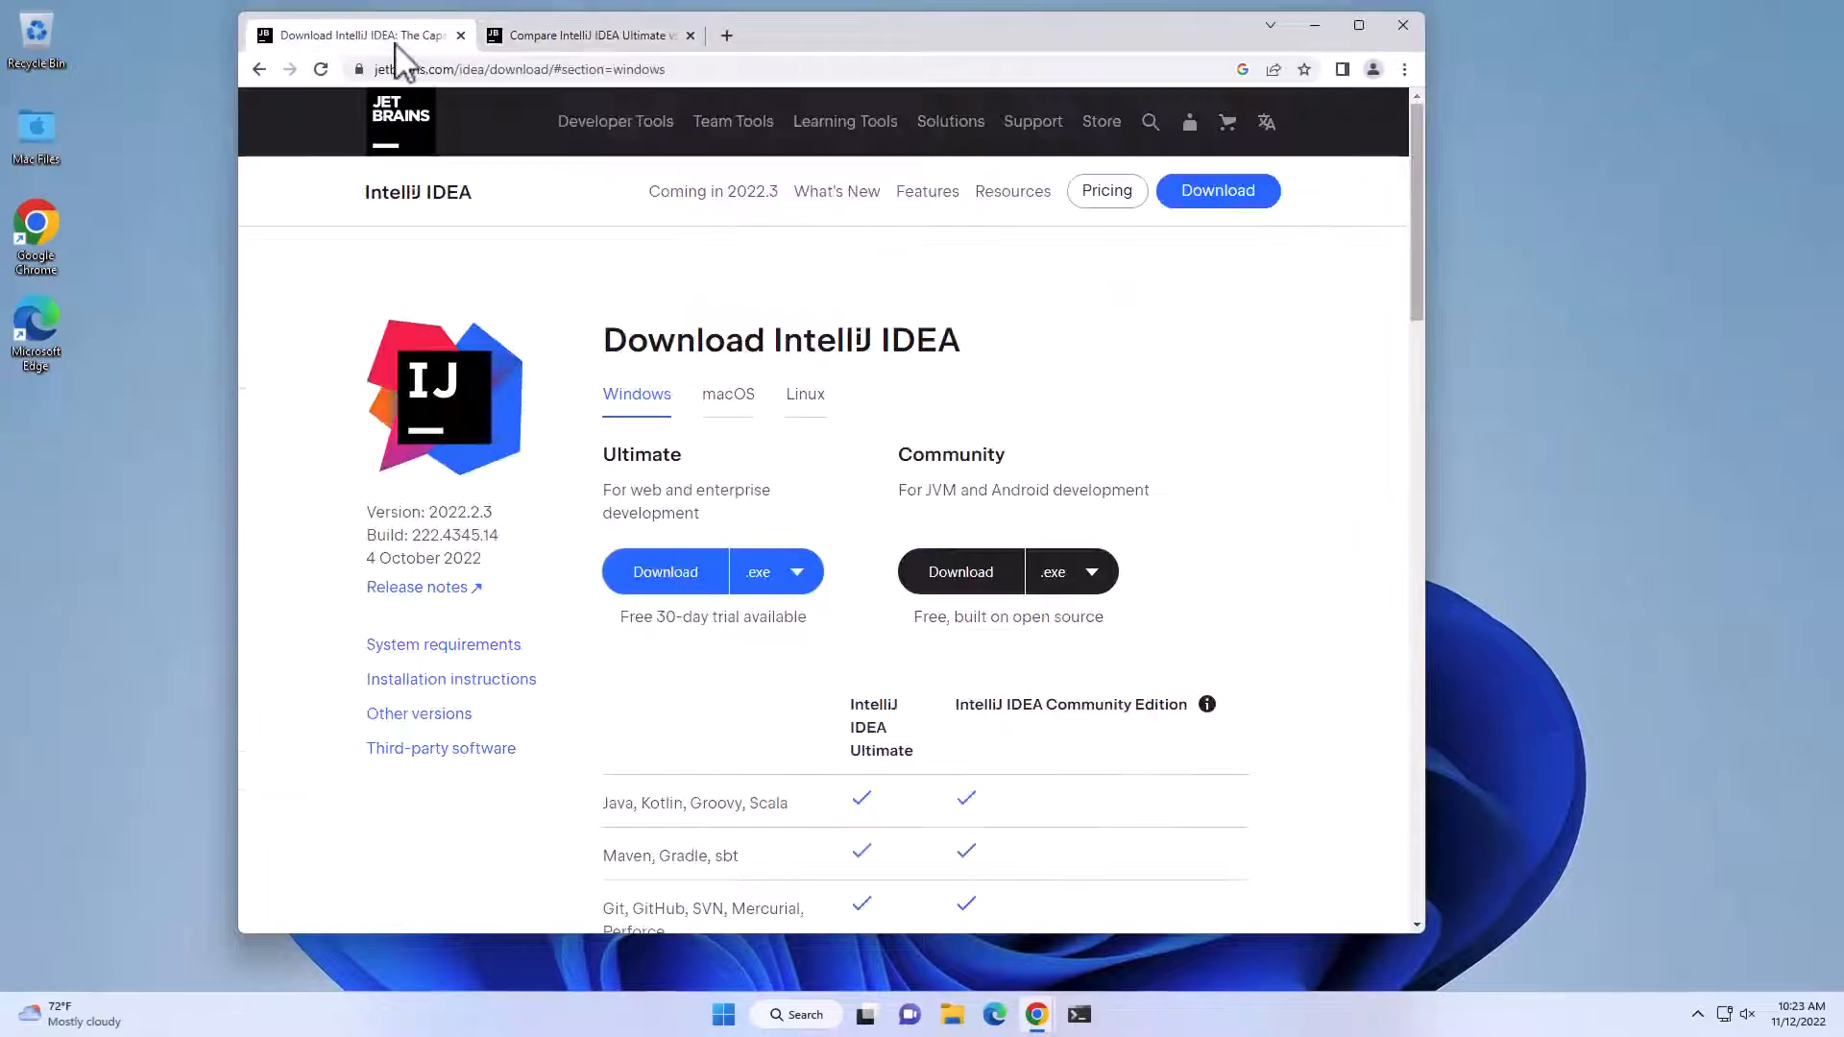
pyautogui.click(961, 573)
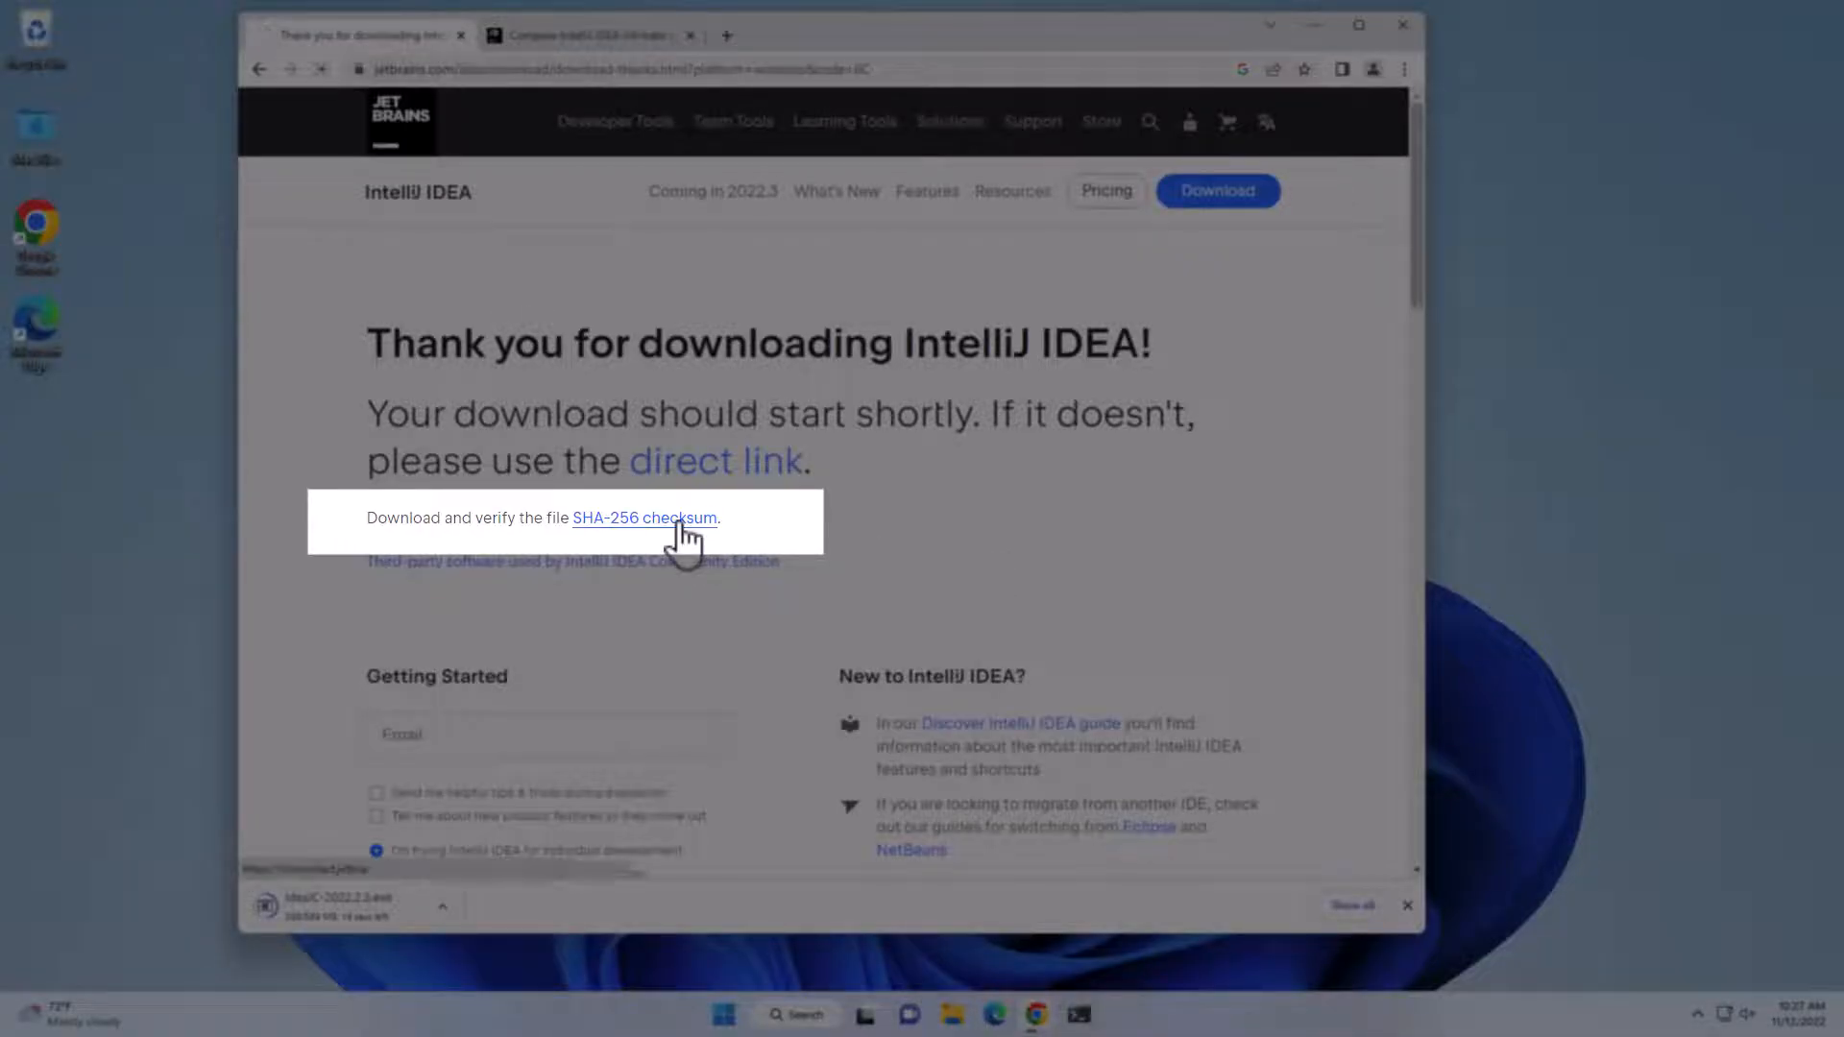
pyautogui.click(677, 520)
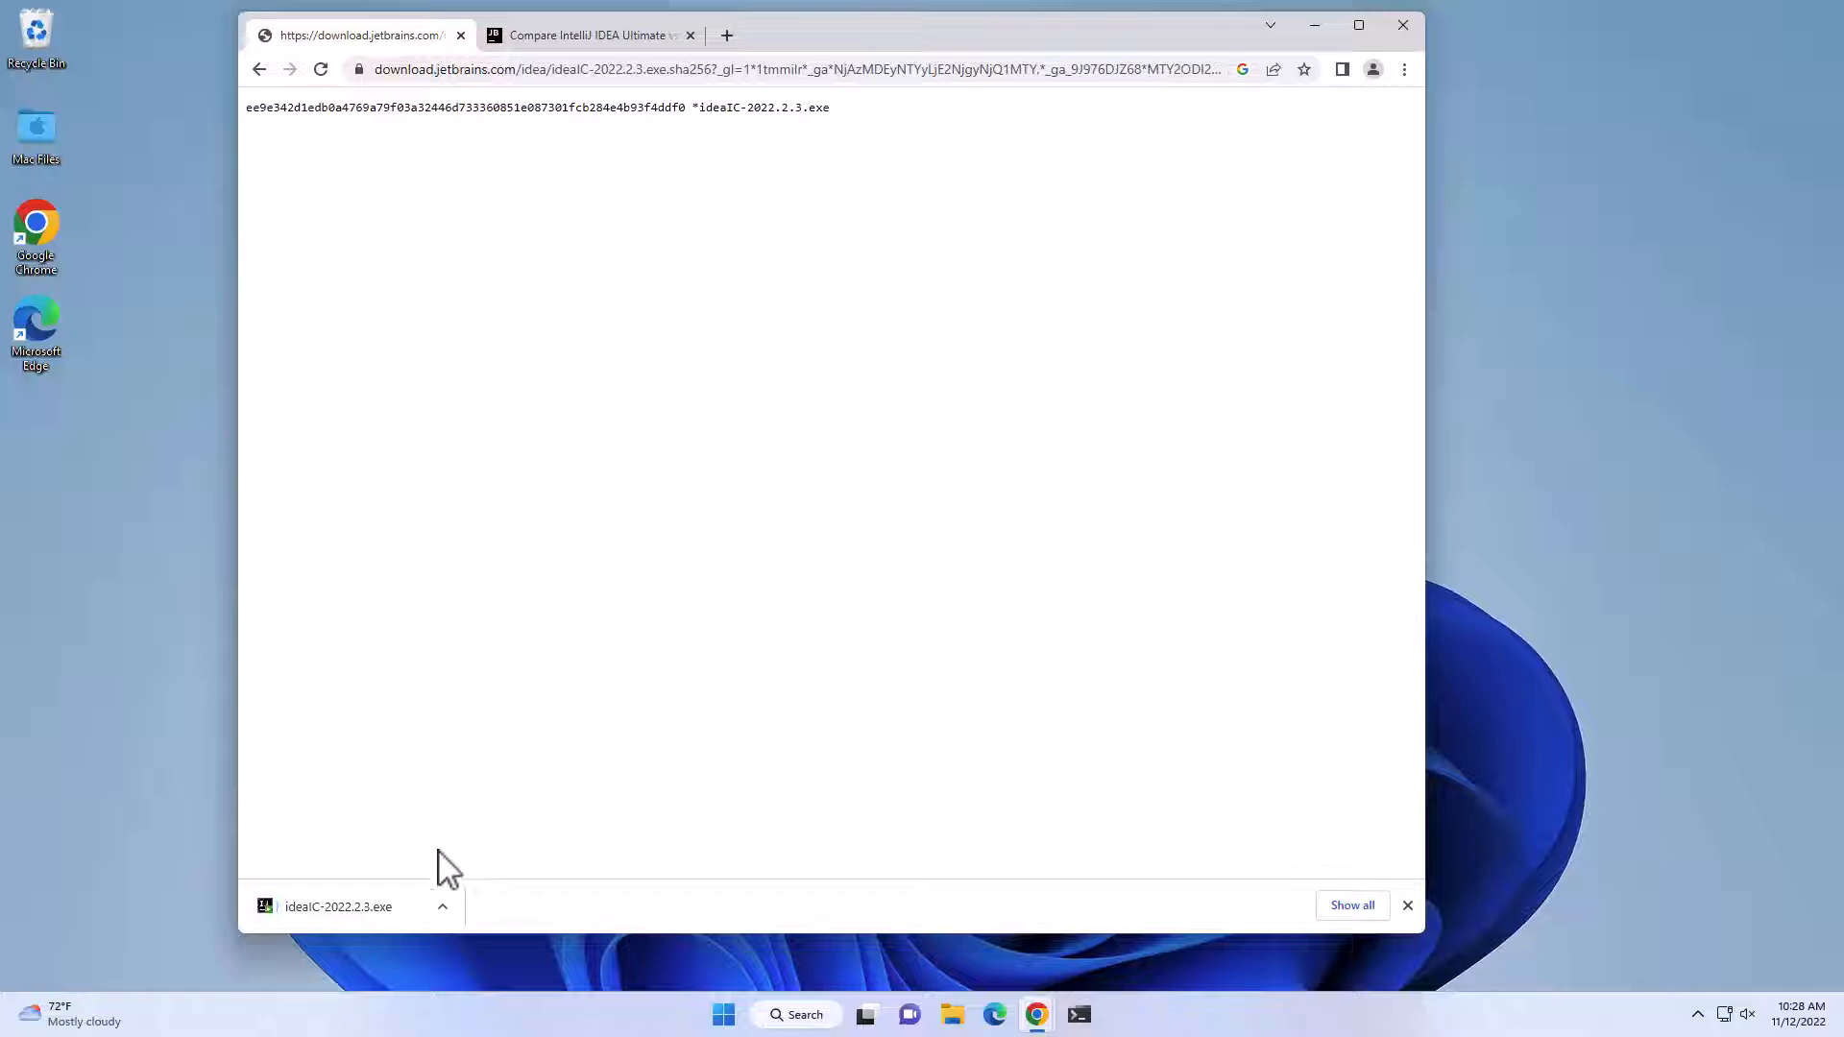
# Step: Show the downloaded ideaIC-2022.2.3.exe in its folder
pyautogui.click(442, 907)
pyautogui.click(498, 850)
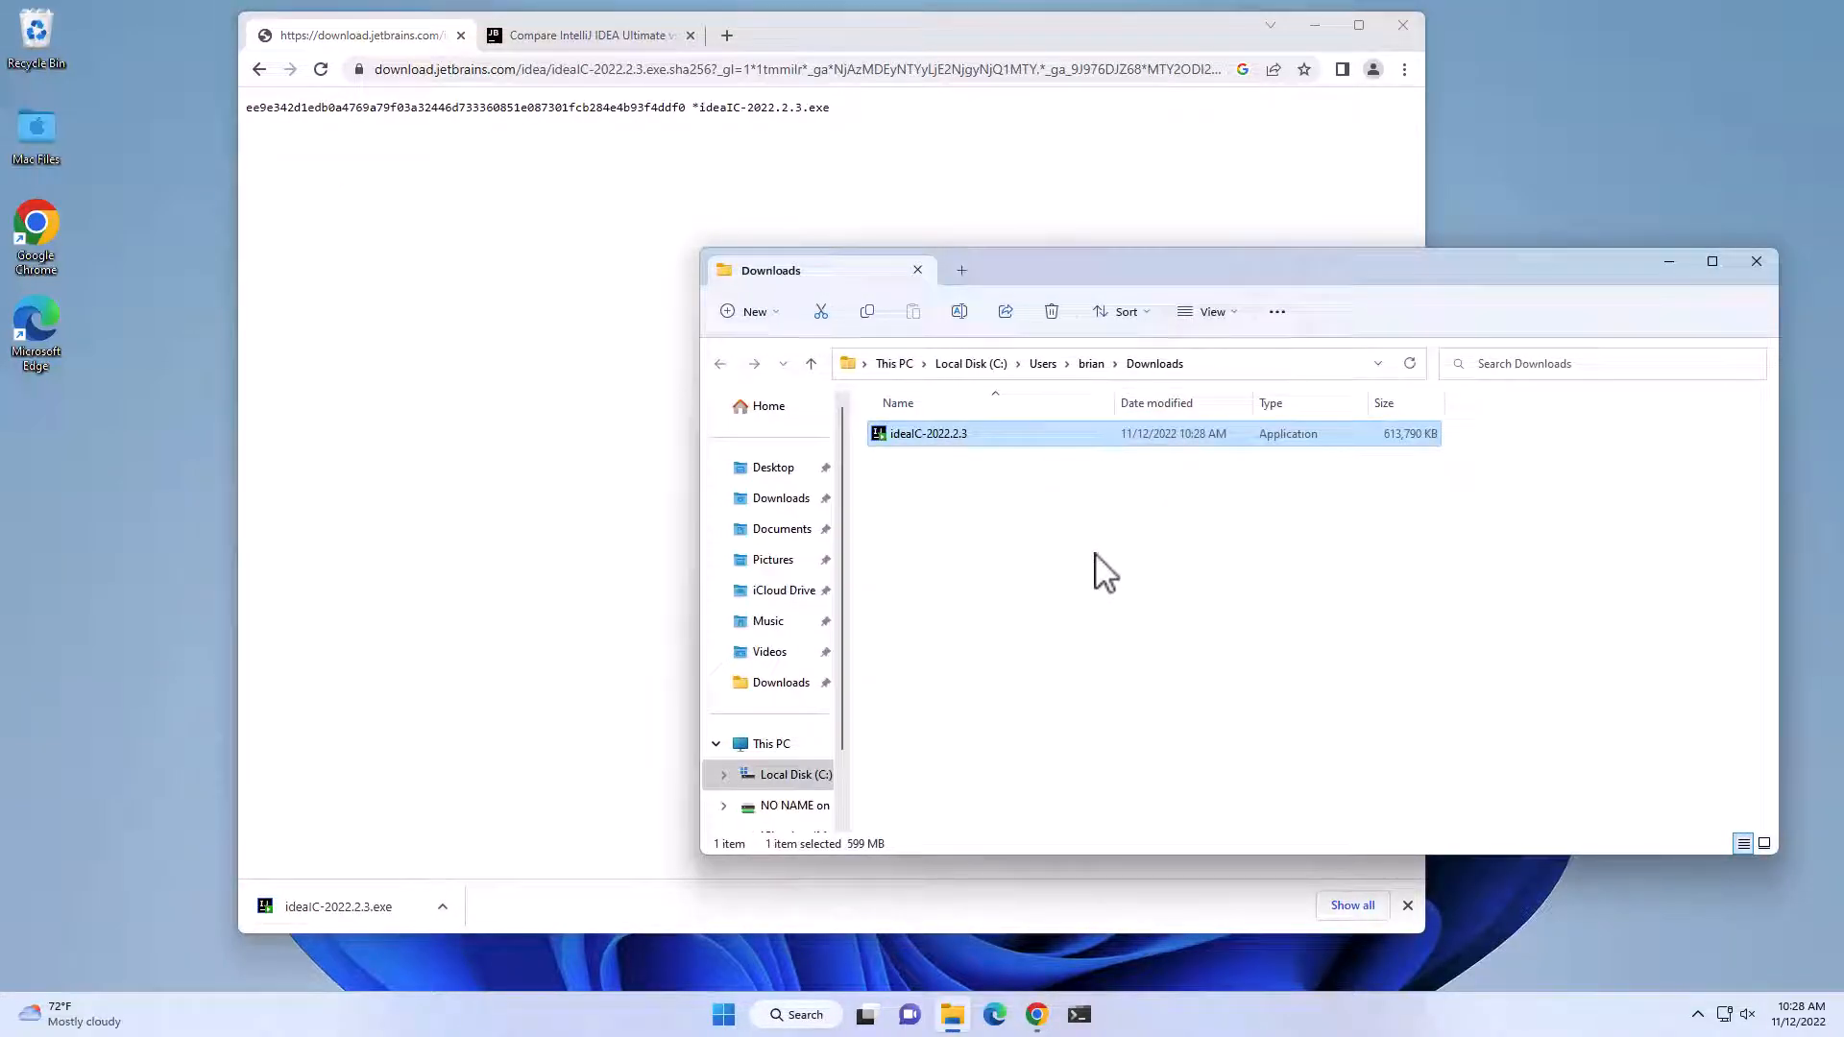
# Step: Open a Command Prompt, change to the Downloads folder with "cd Downloads" and list its contents with "dir"
pyautogui.rightClick(1080, 1014)
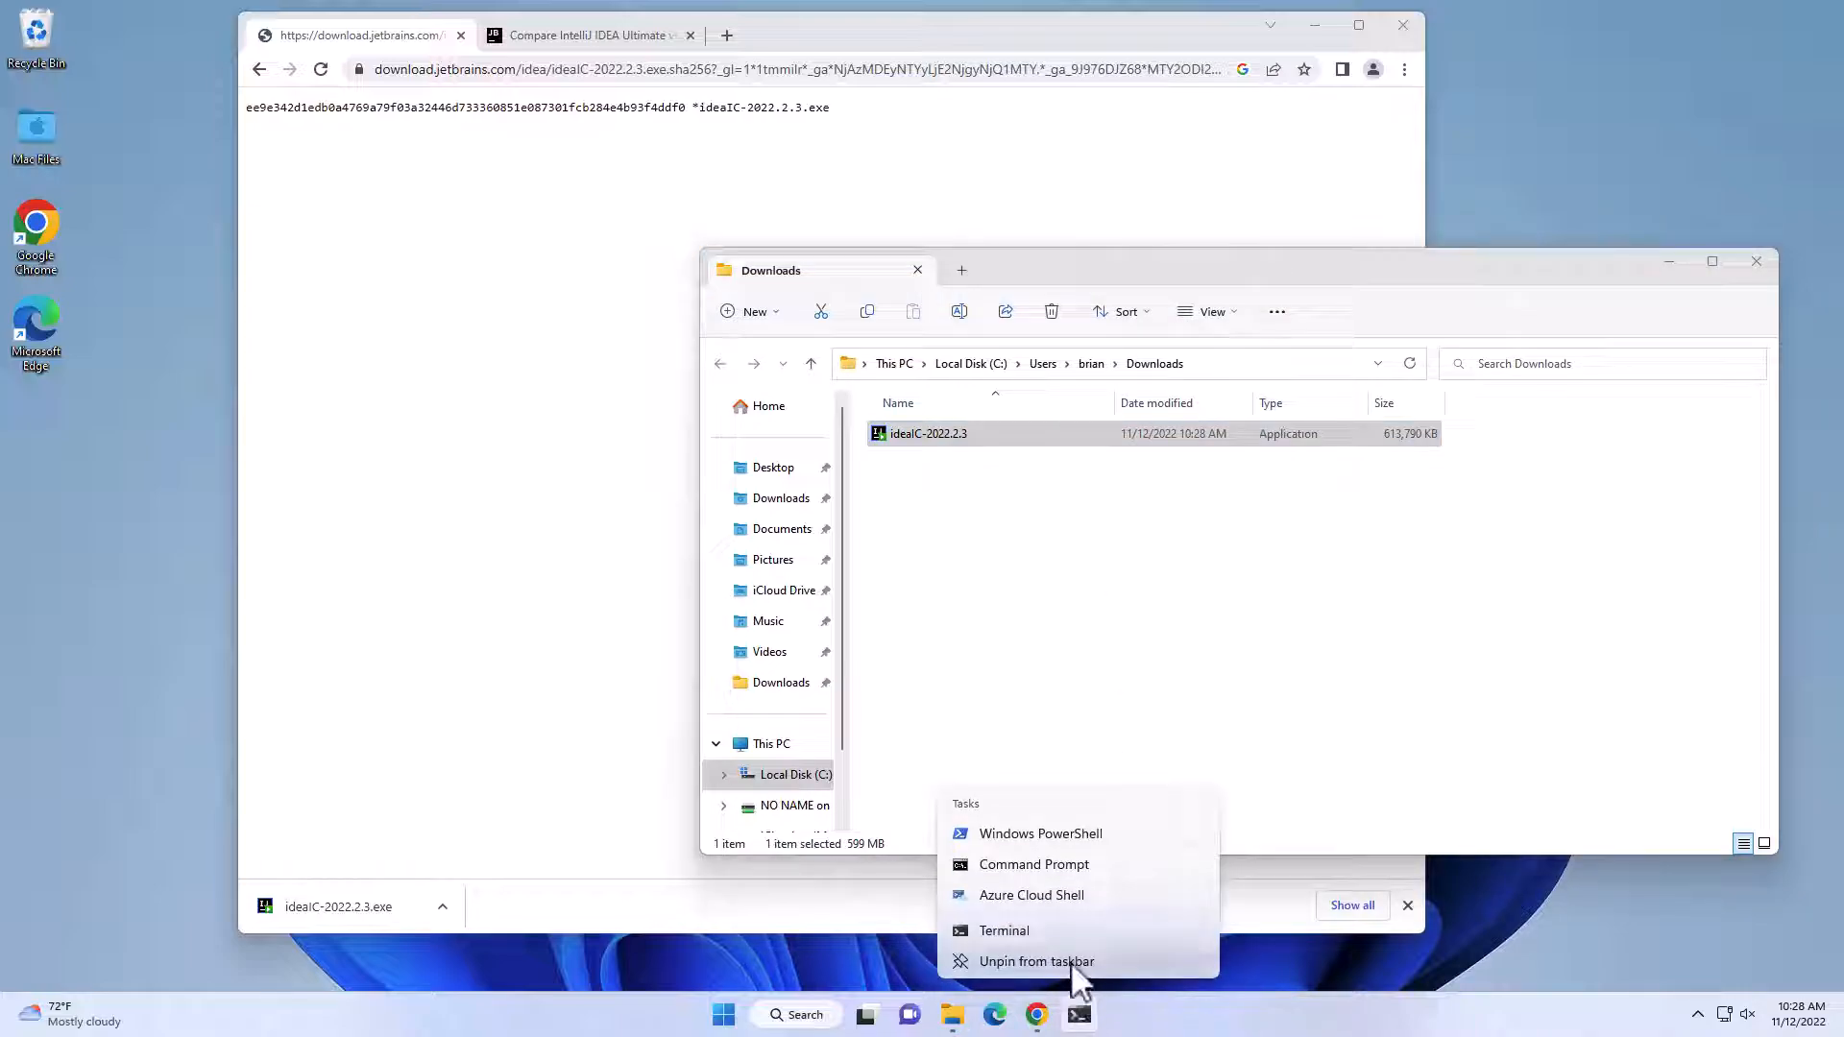
pyautogui.click(1080, 869)
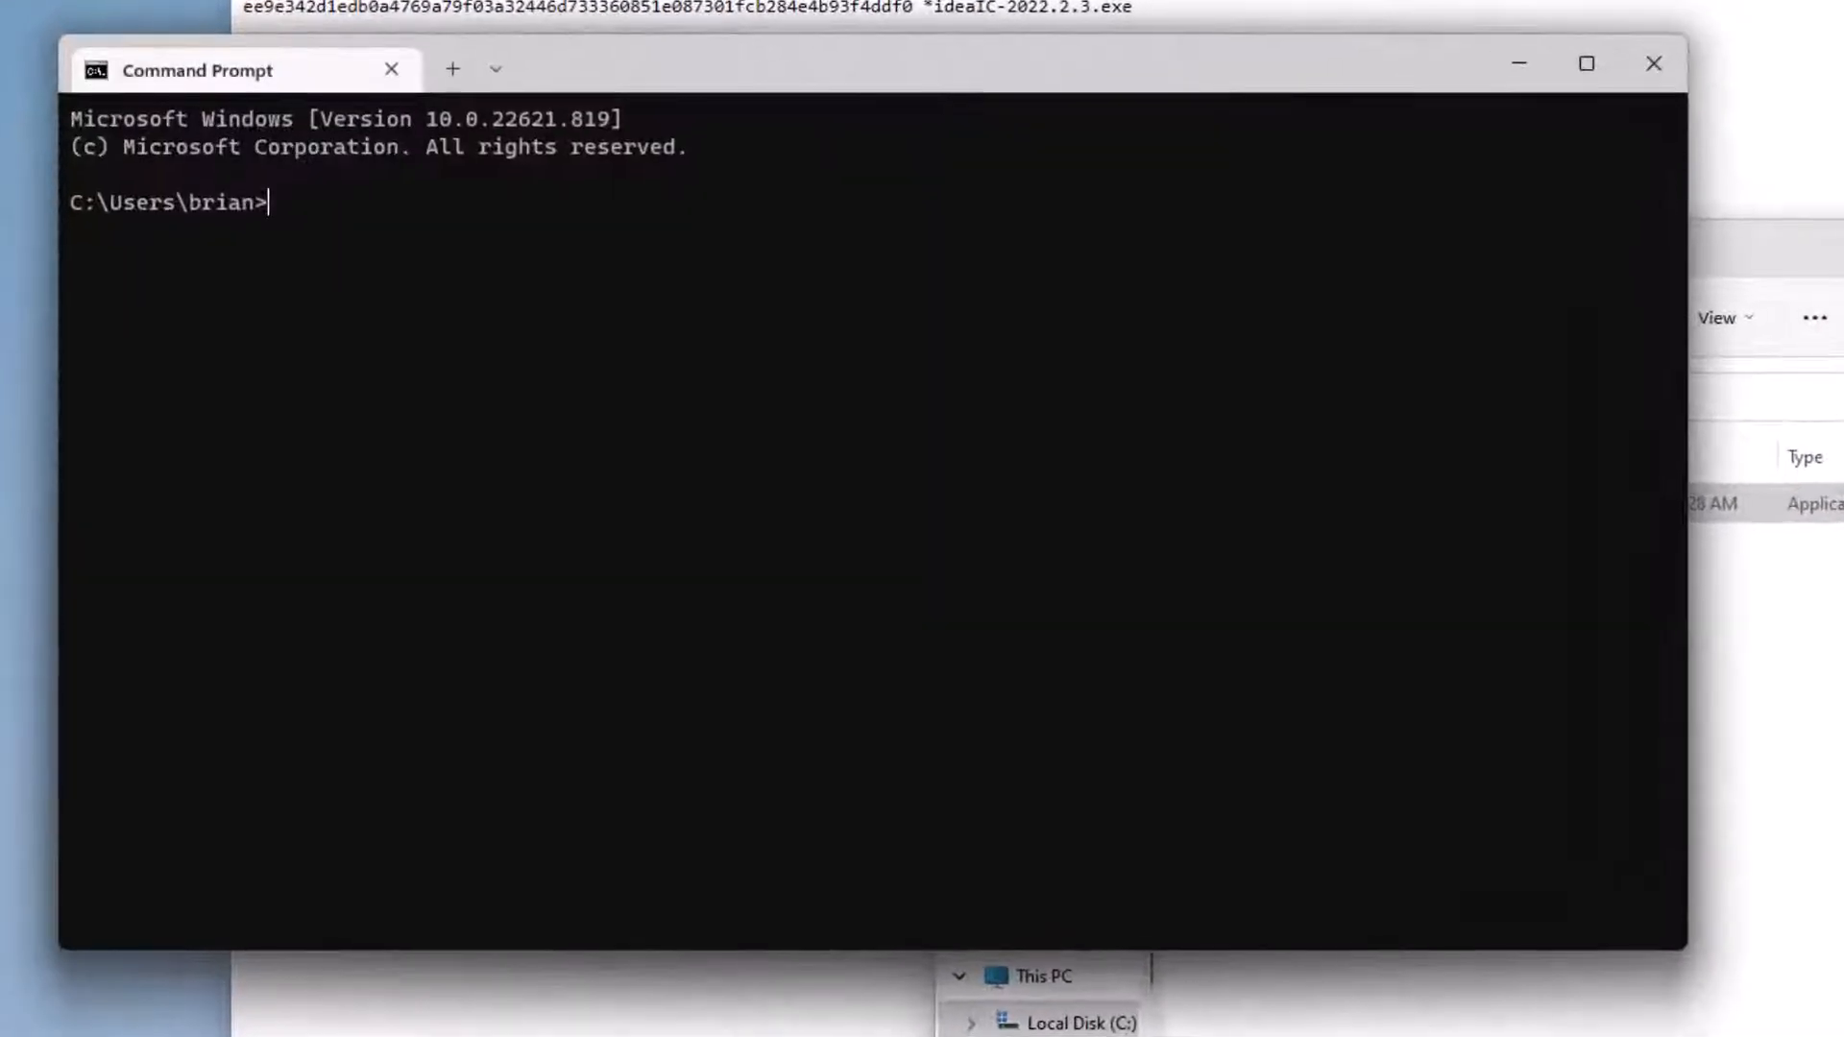
pyautogui.write('cd Downloads')
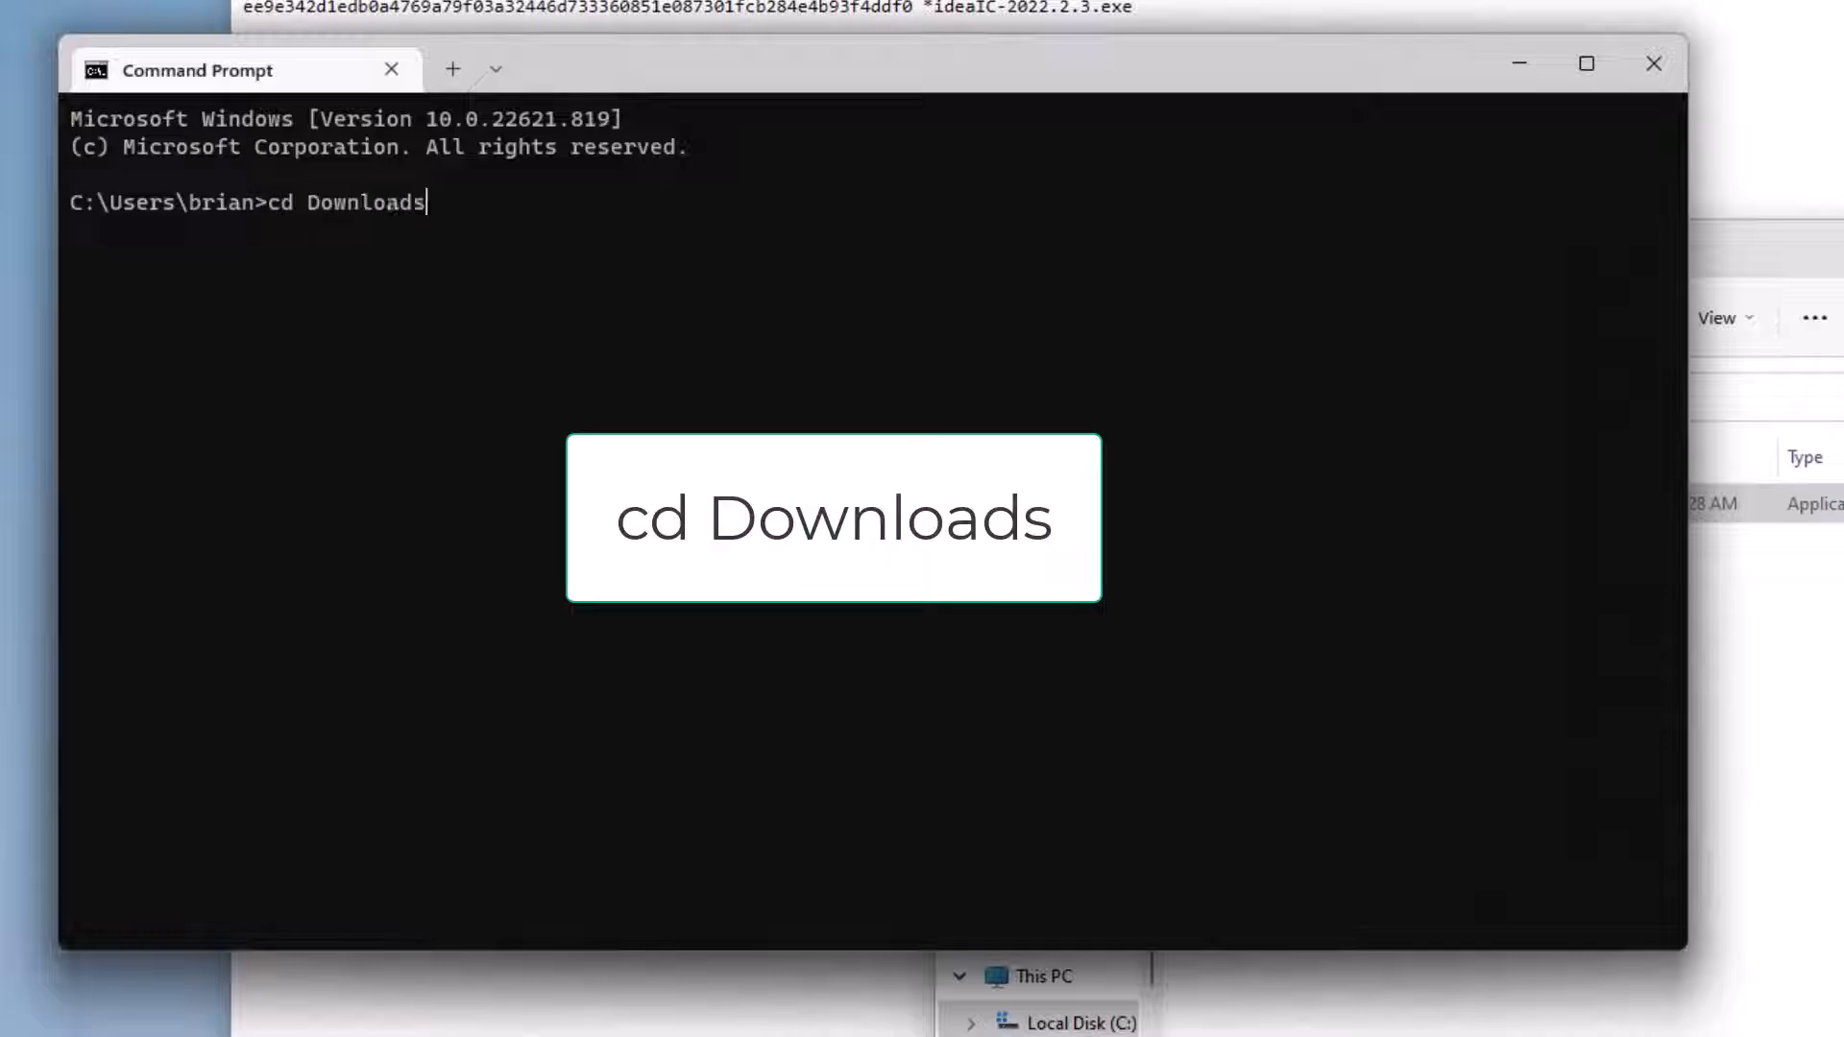
pyautogui.press('Return')
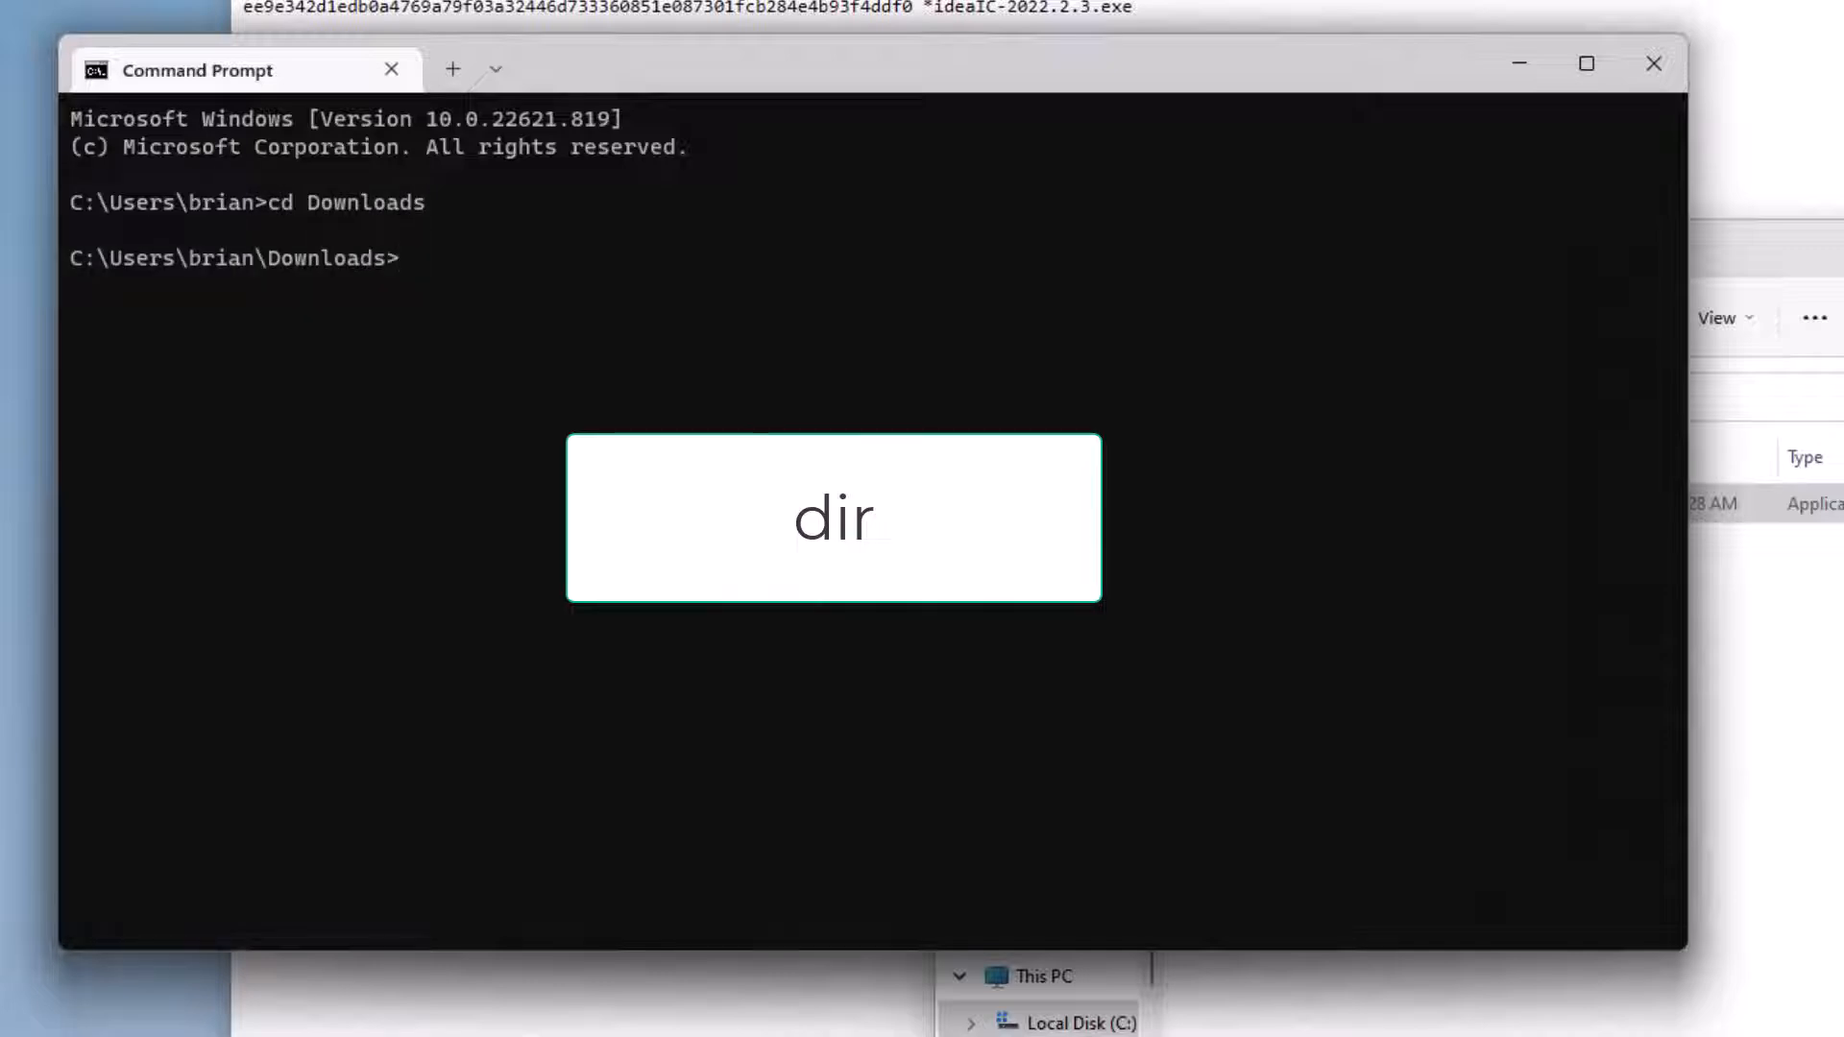
pyautogui.write('dir')
pyautogui.press('Return')
# Step: Compute the installer's hash with "certutil -hashfile ideaIC-2022.2.3.exe SHA256", moving the Command Prompt window clear of the published checksum
pyautogui.write('ce')
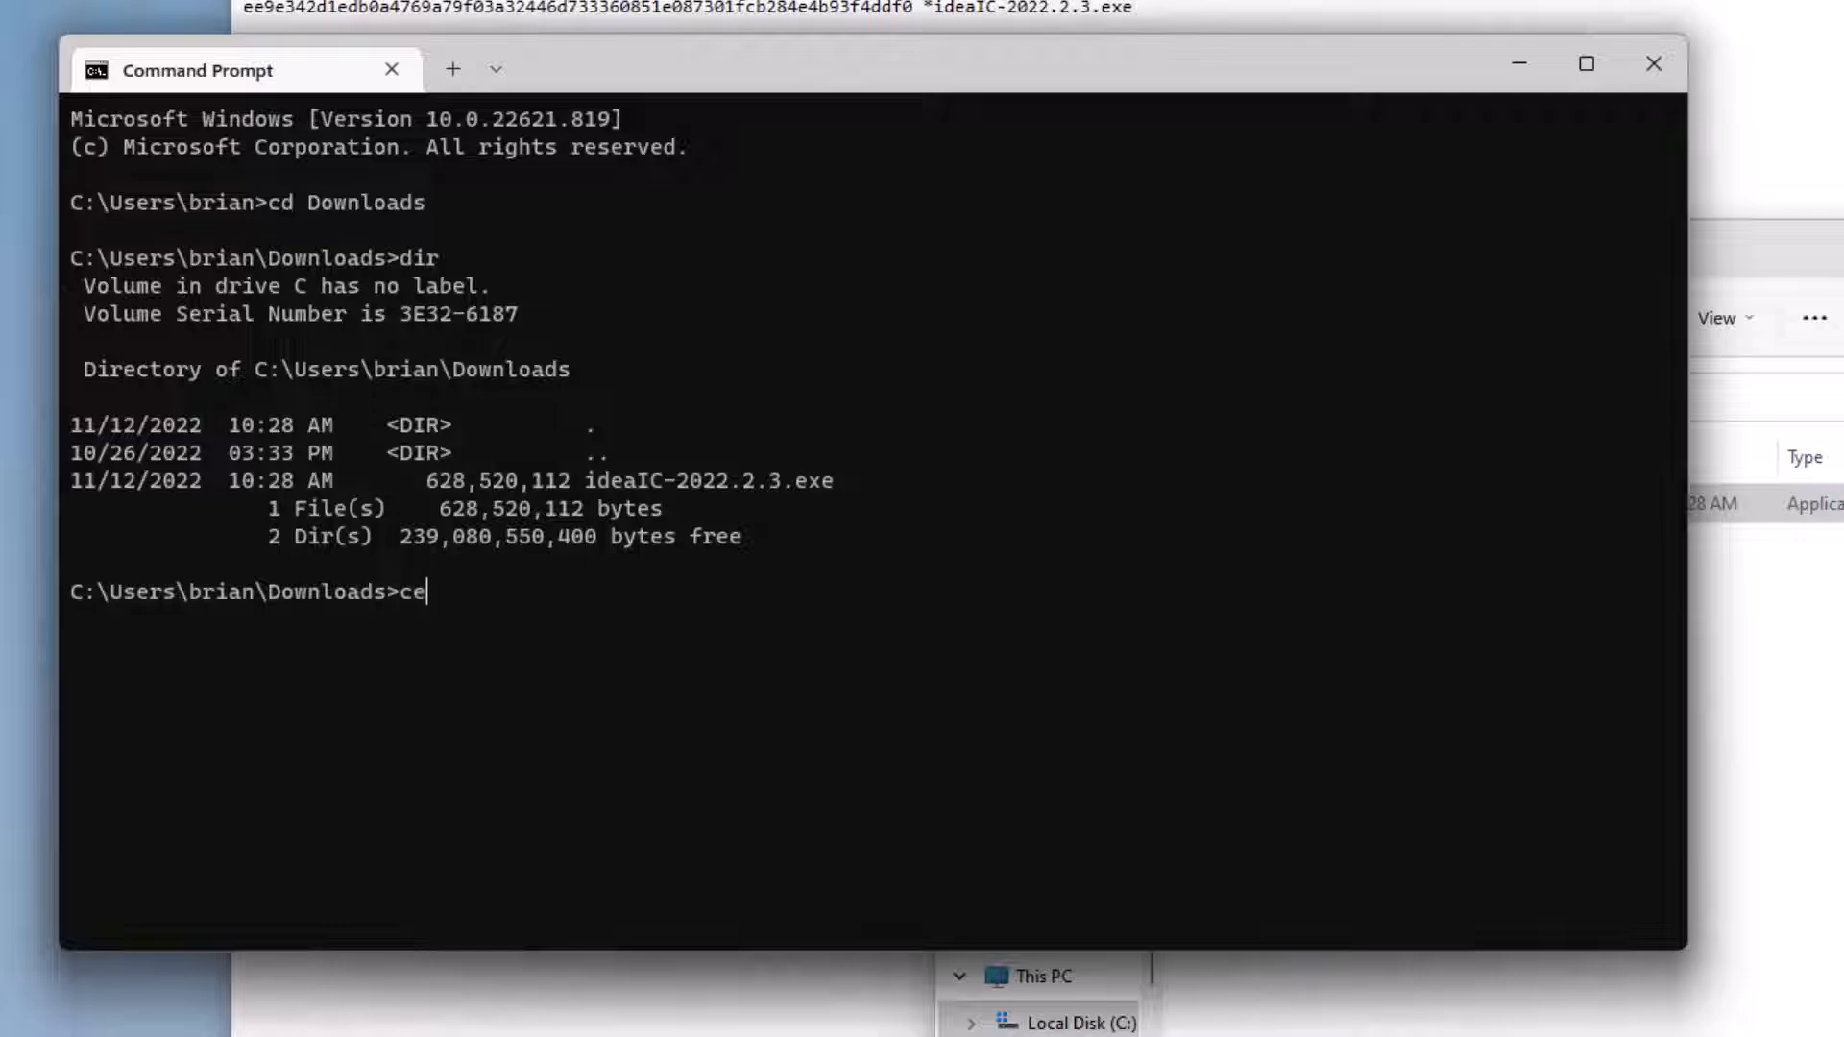
pyautogui.write('rtutil -hashfile')
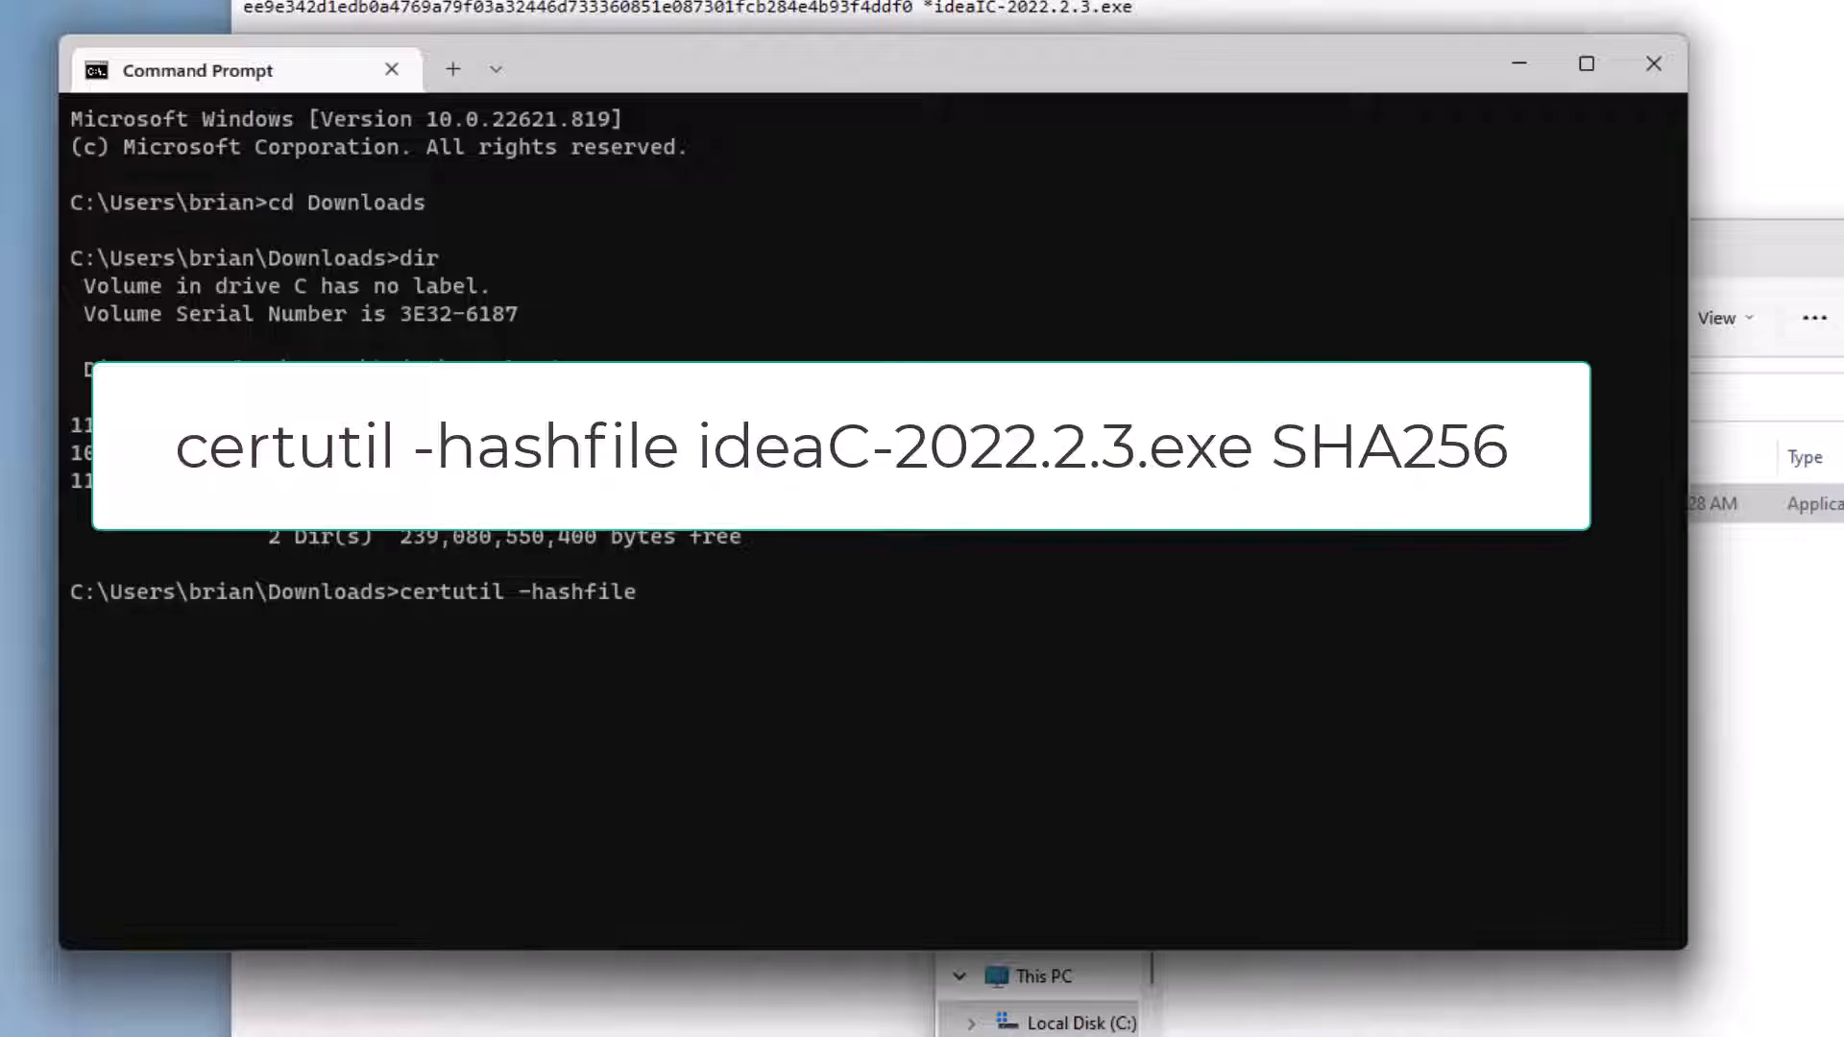
pyautogui.moveTo(1299, 82); pyautogui.dragTo(1308, 283)
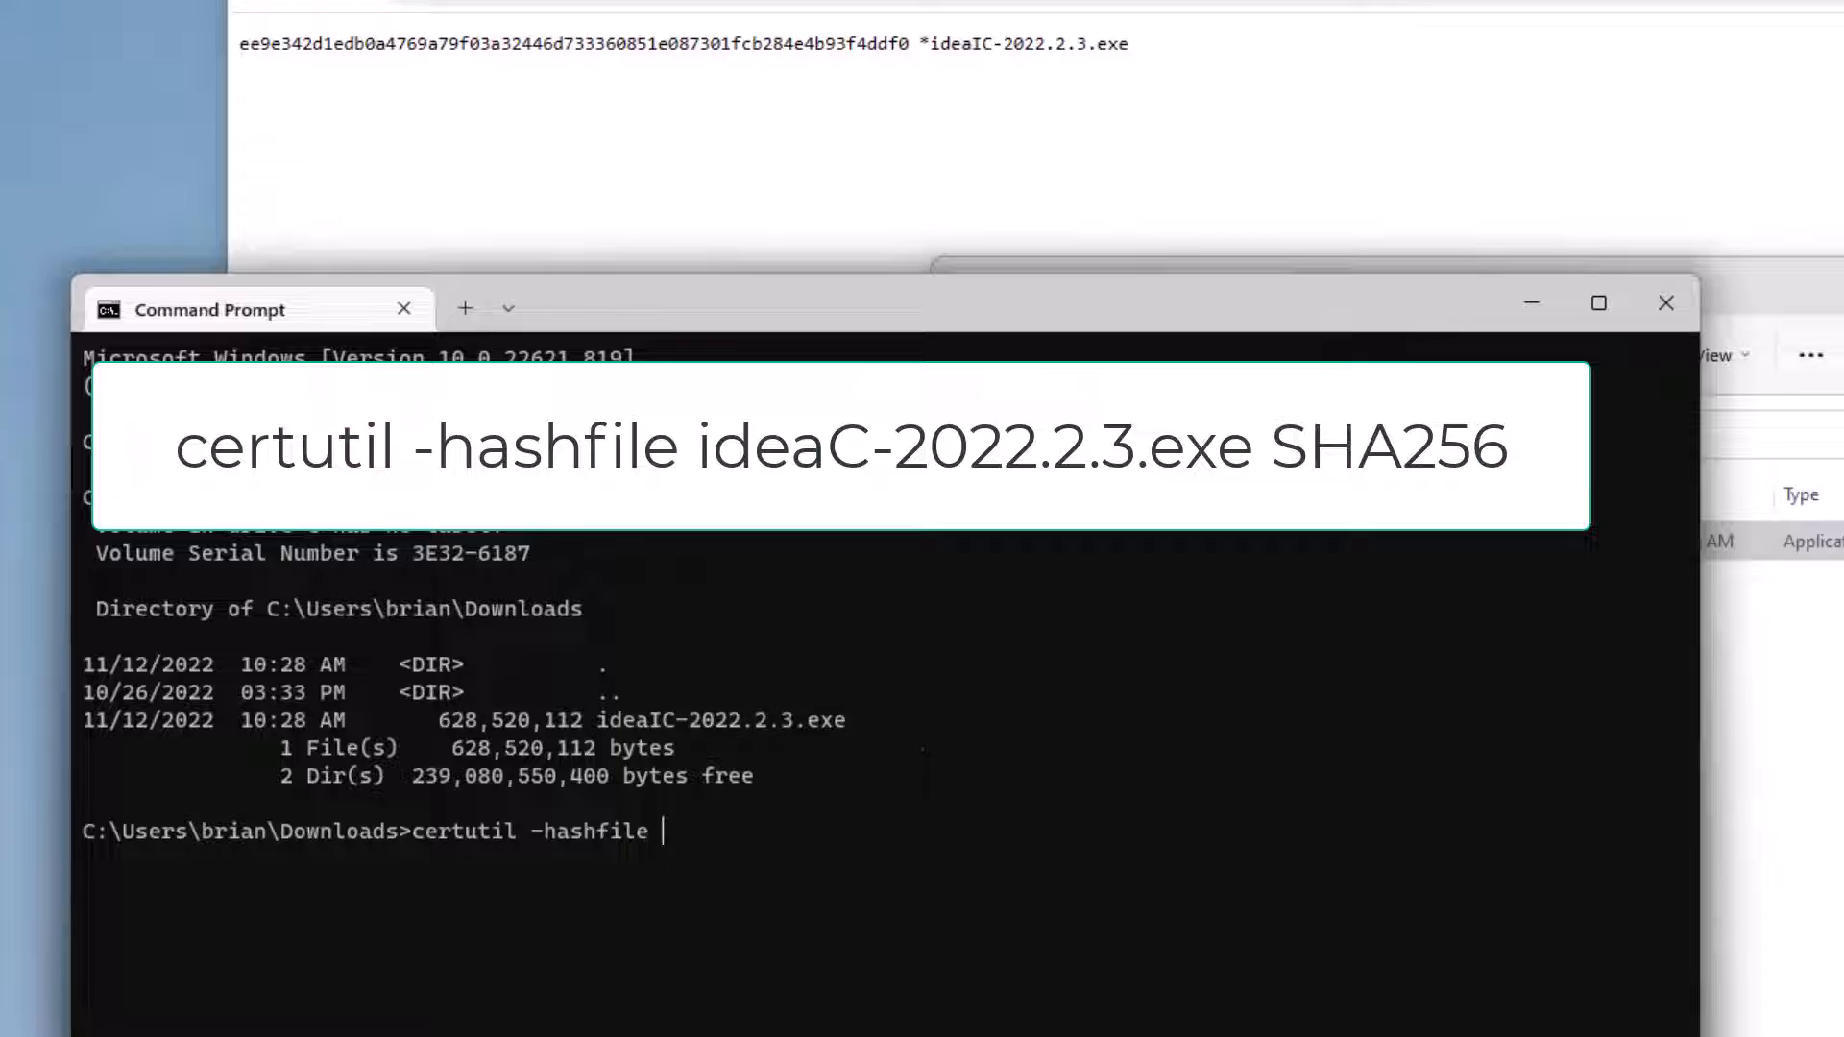
pyautogui.write('i')
pyautogui.press('Tab')
pyautogui.write('SHA256')
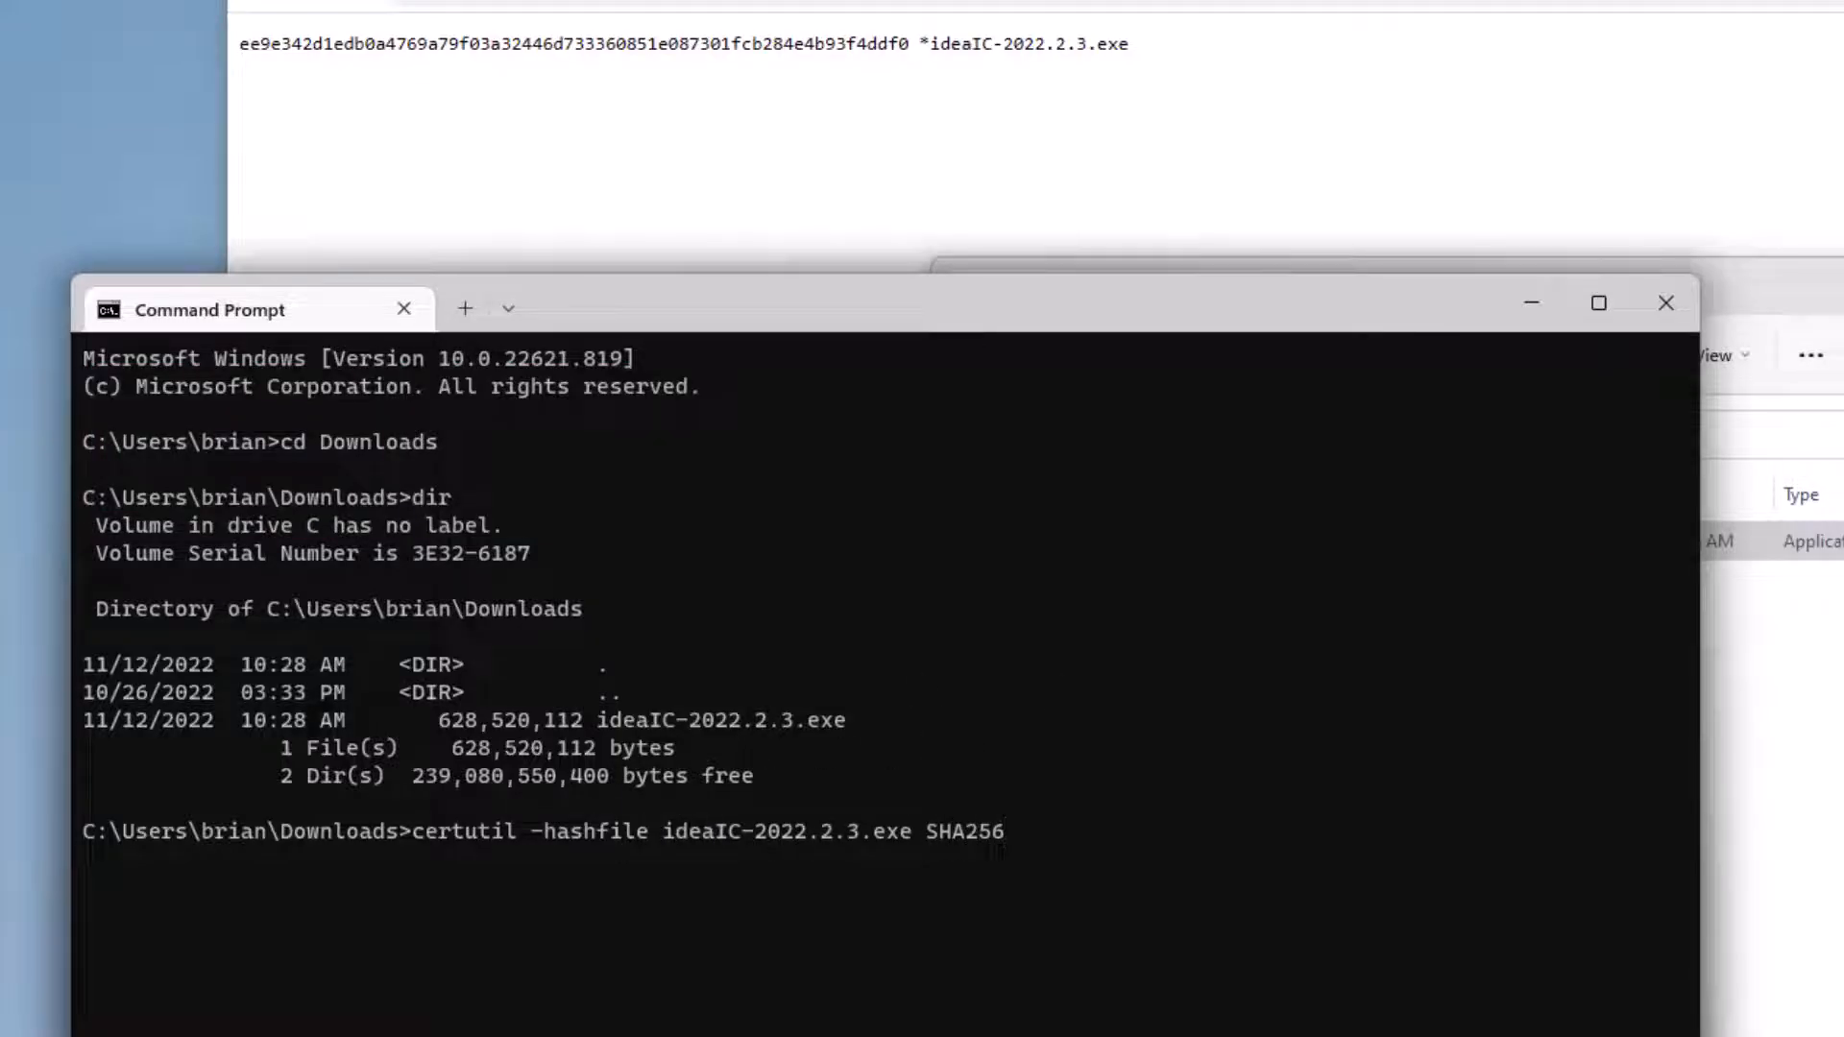
pyautogui.press('Return')
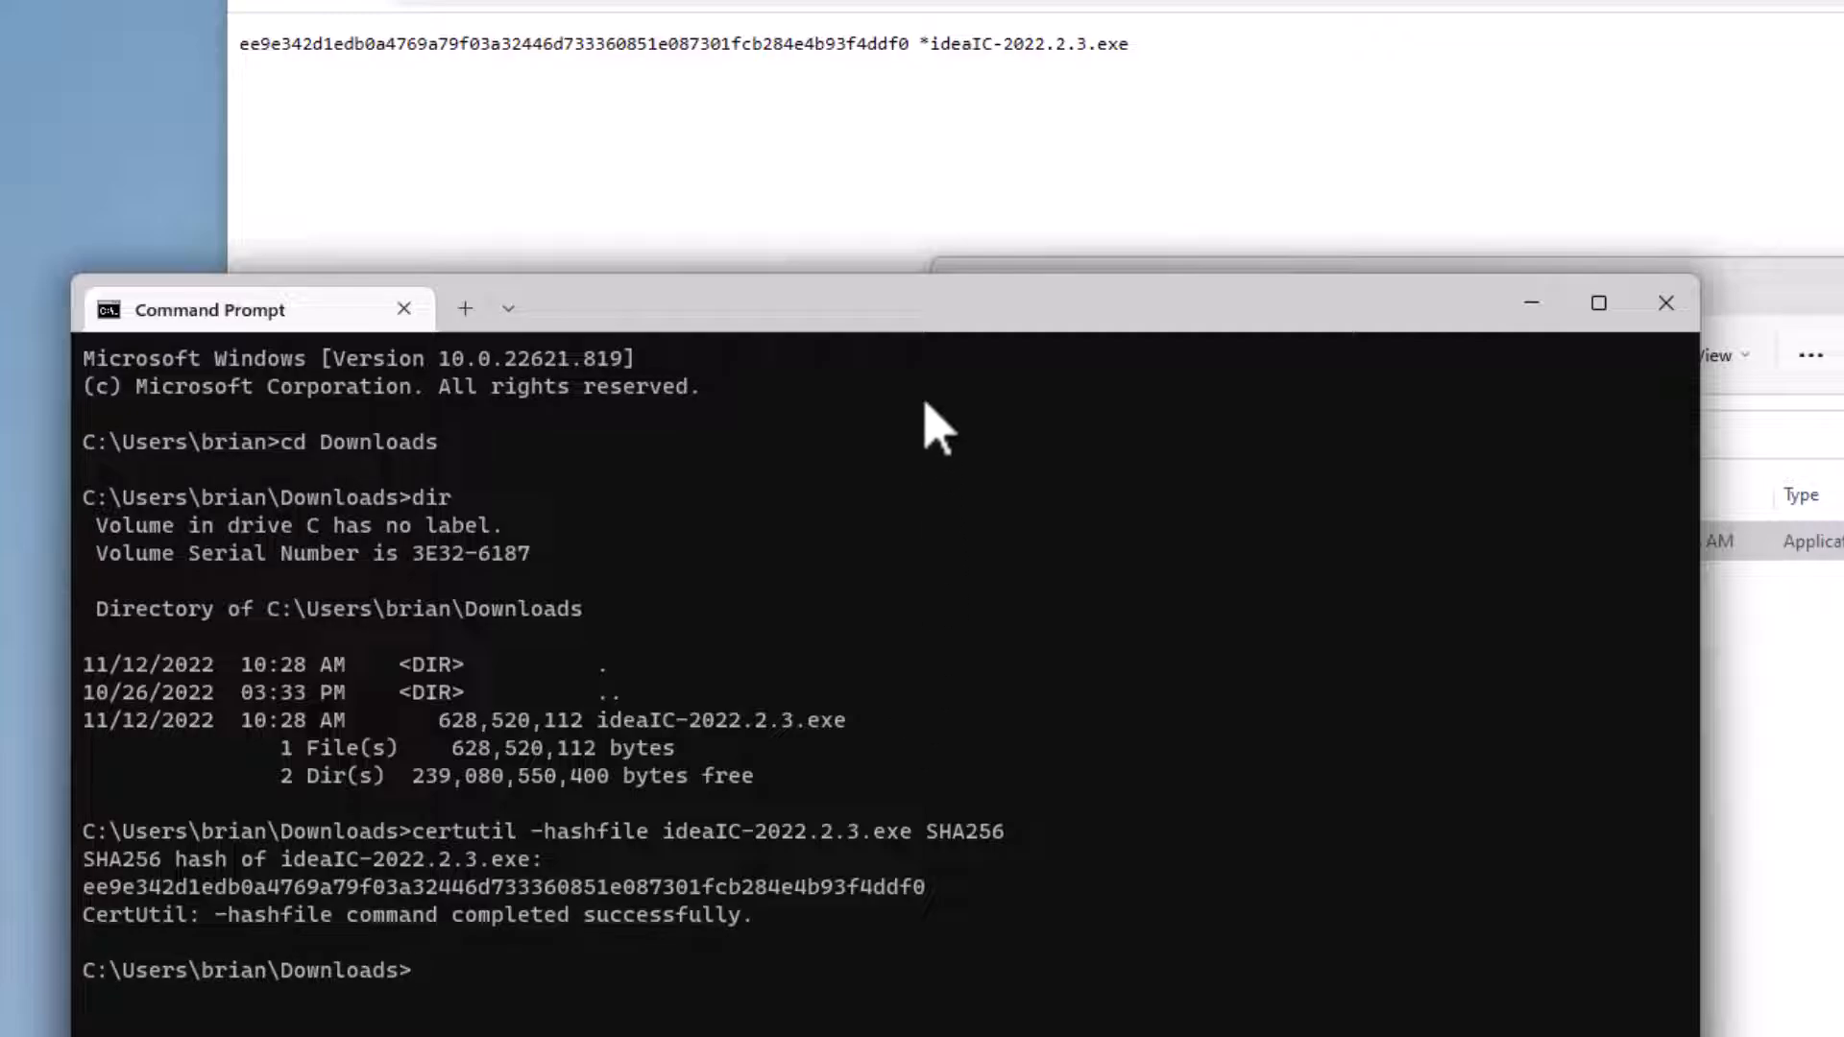
# Step: Launch the verified installer from the Downloads prompt by running "ideaIC-2022.2.3.exe"
pyautogui.moveTo(930, 315); pyautogui.dragTo(1073, 141)
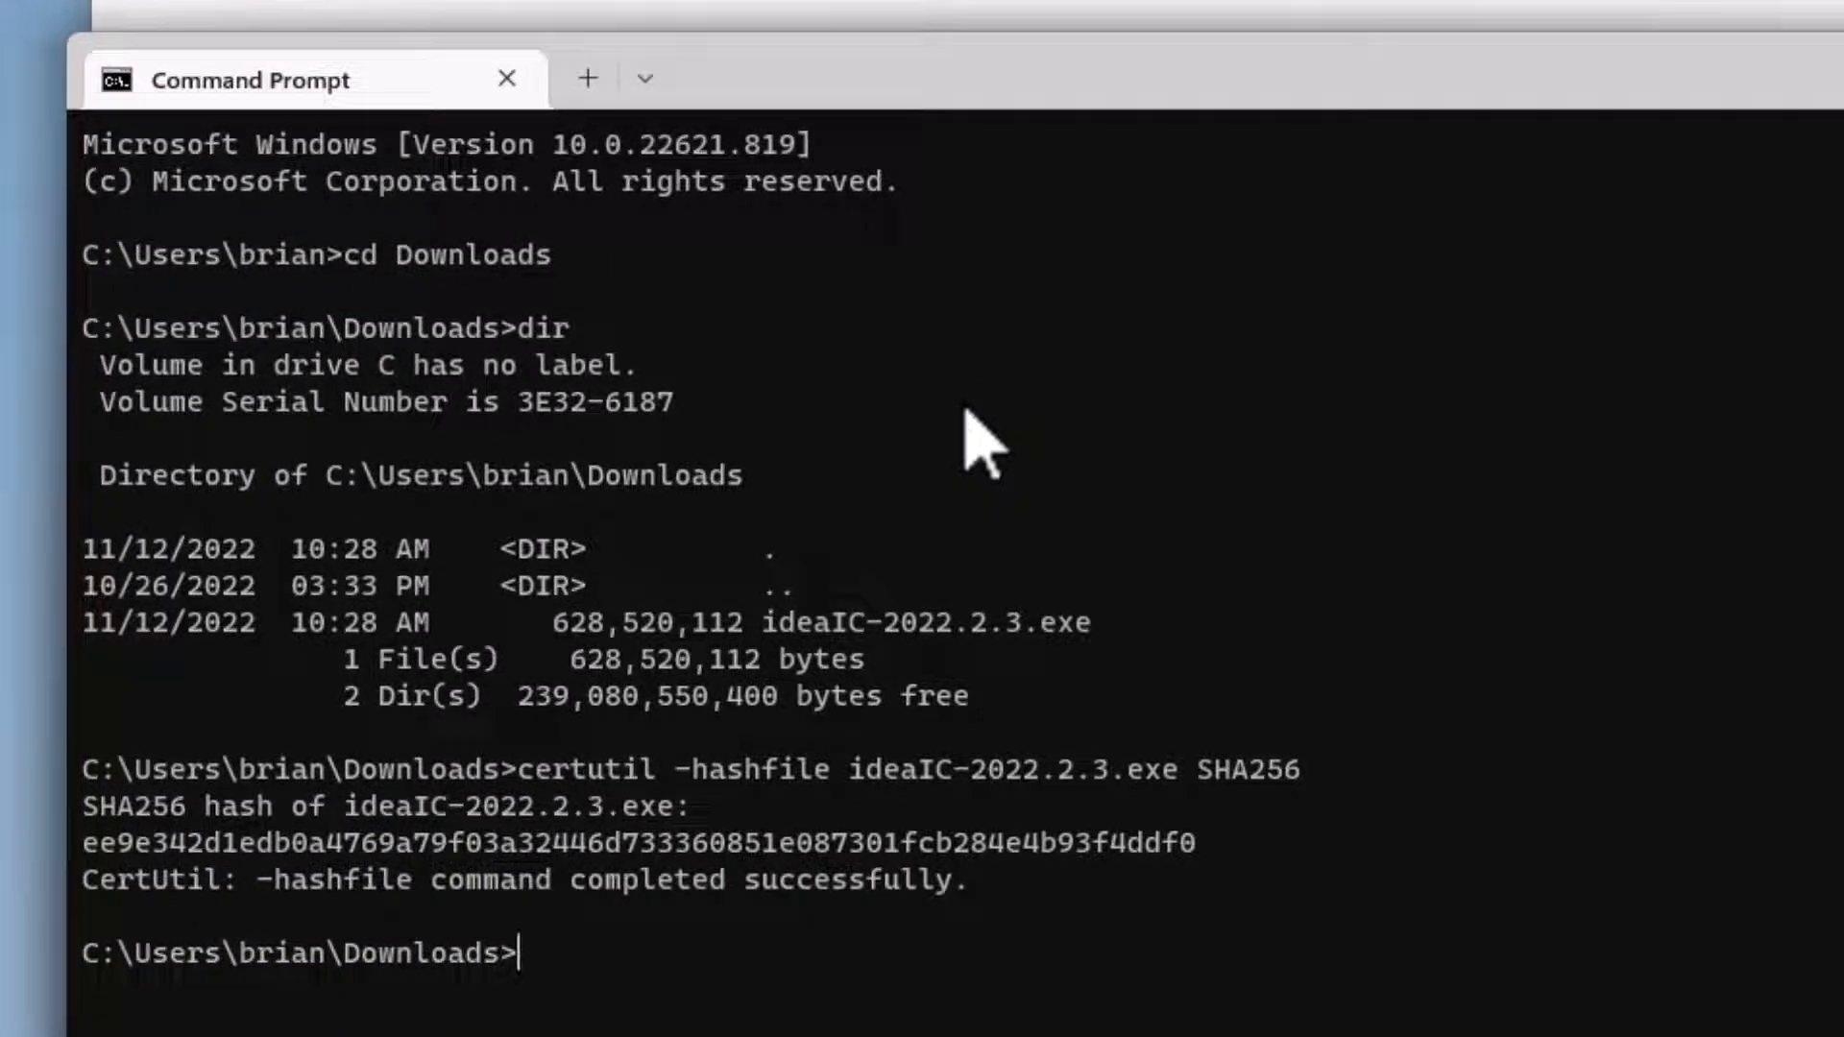
pyautogui.write('ide')
pyautogui.press('Tab')
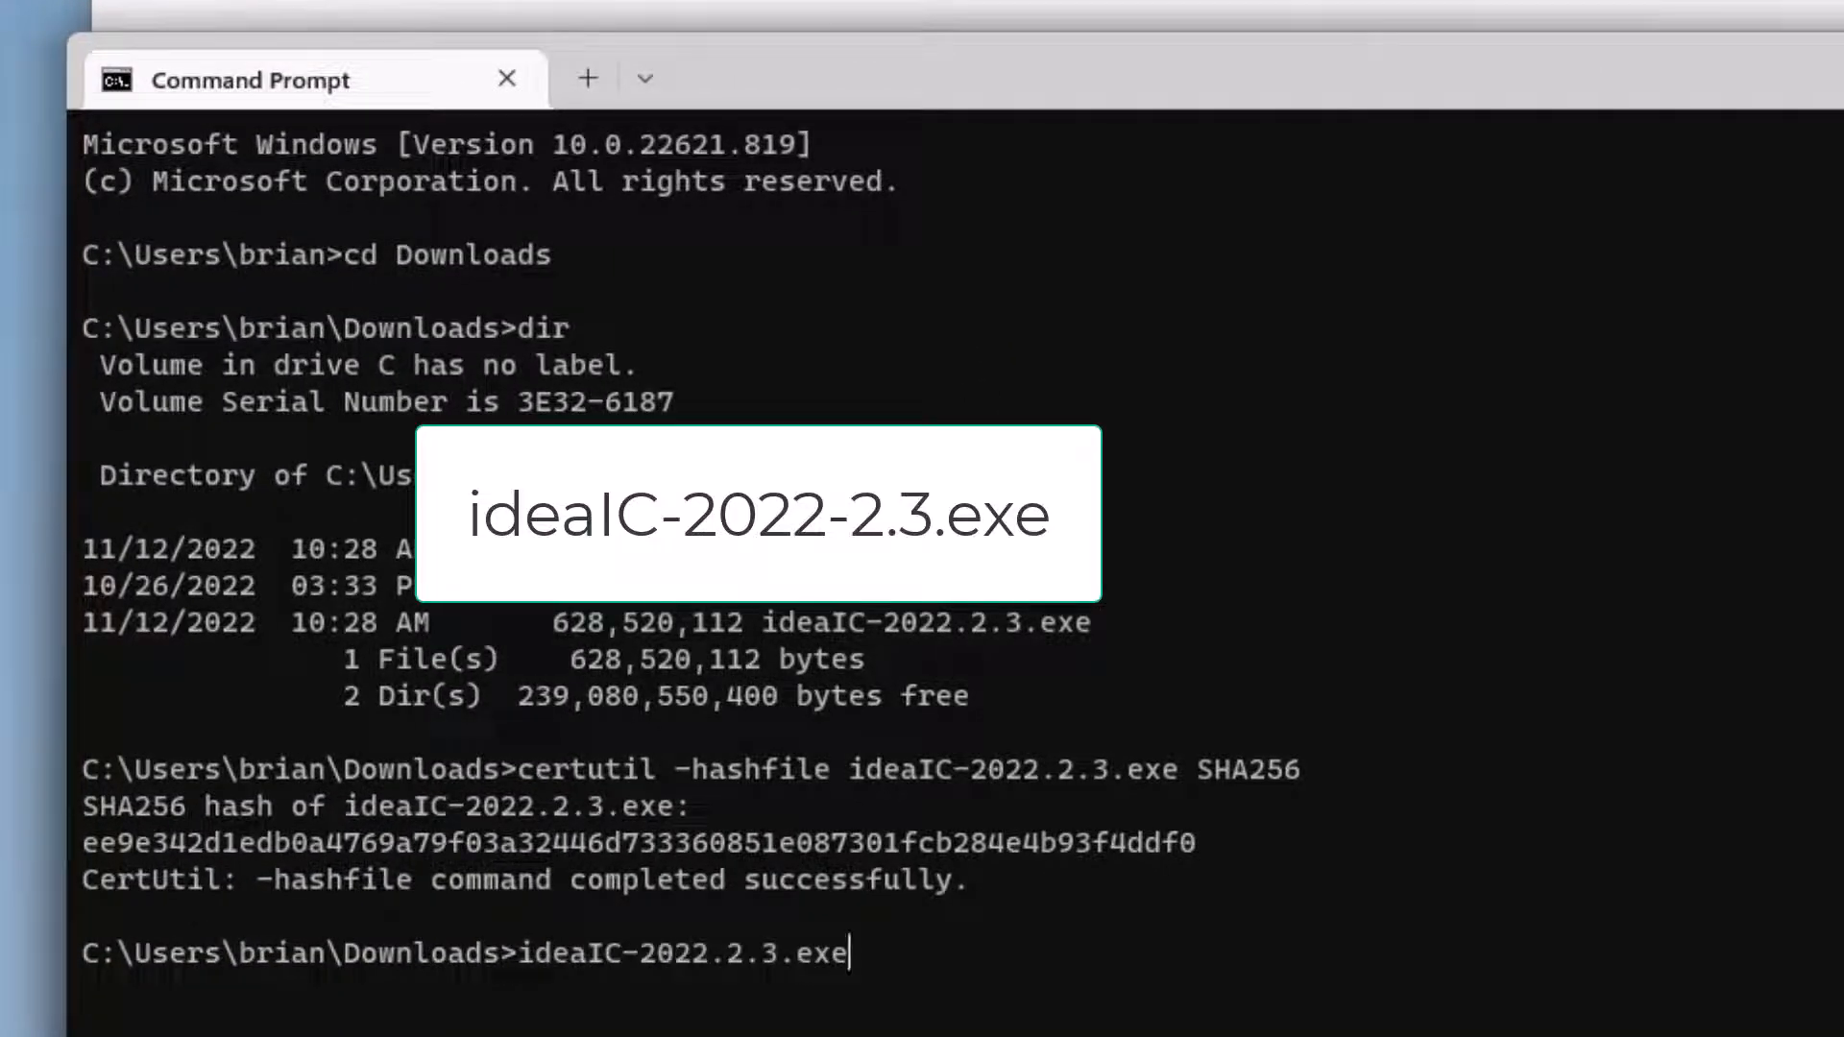
pyautogui.press('Return')
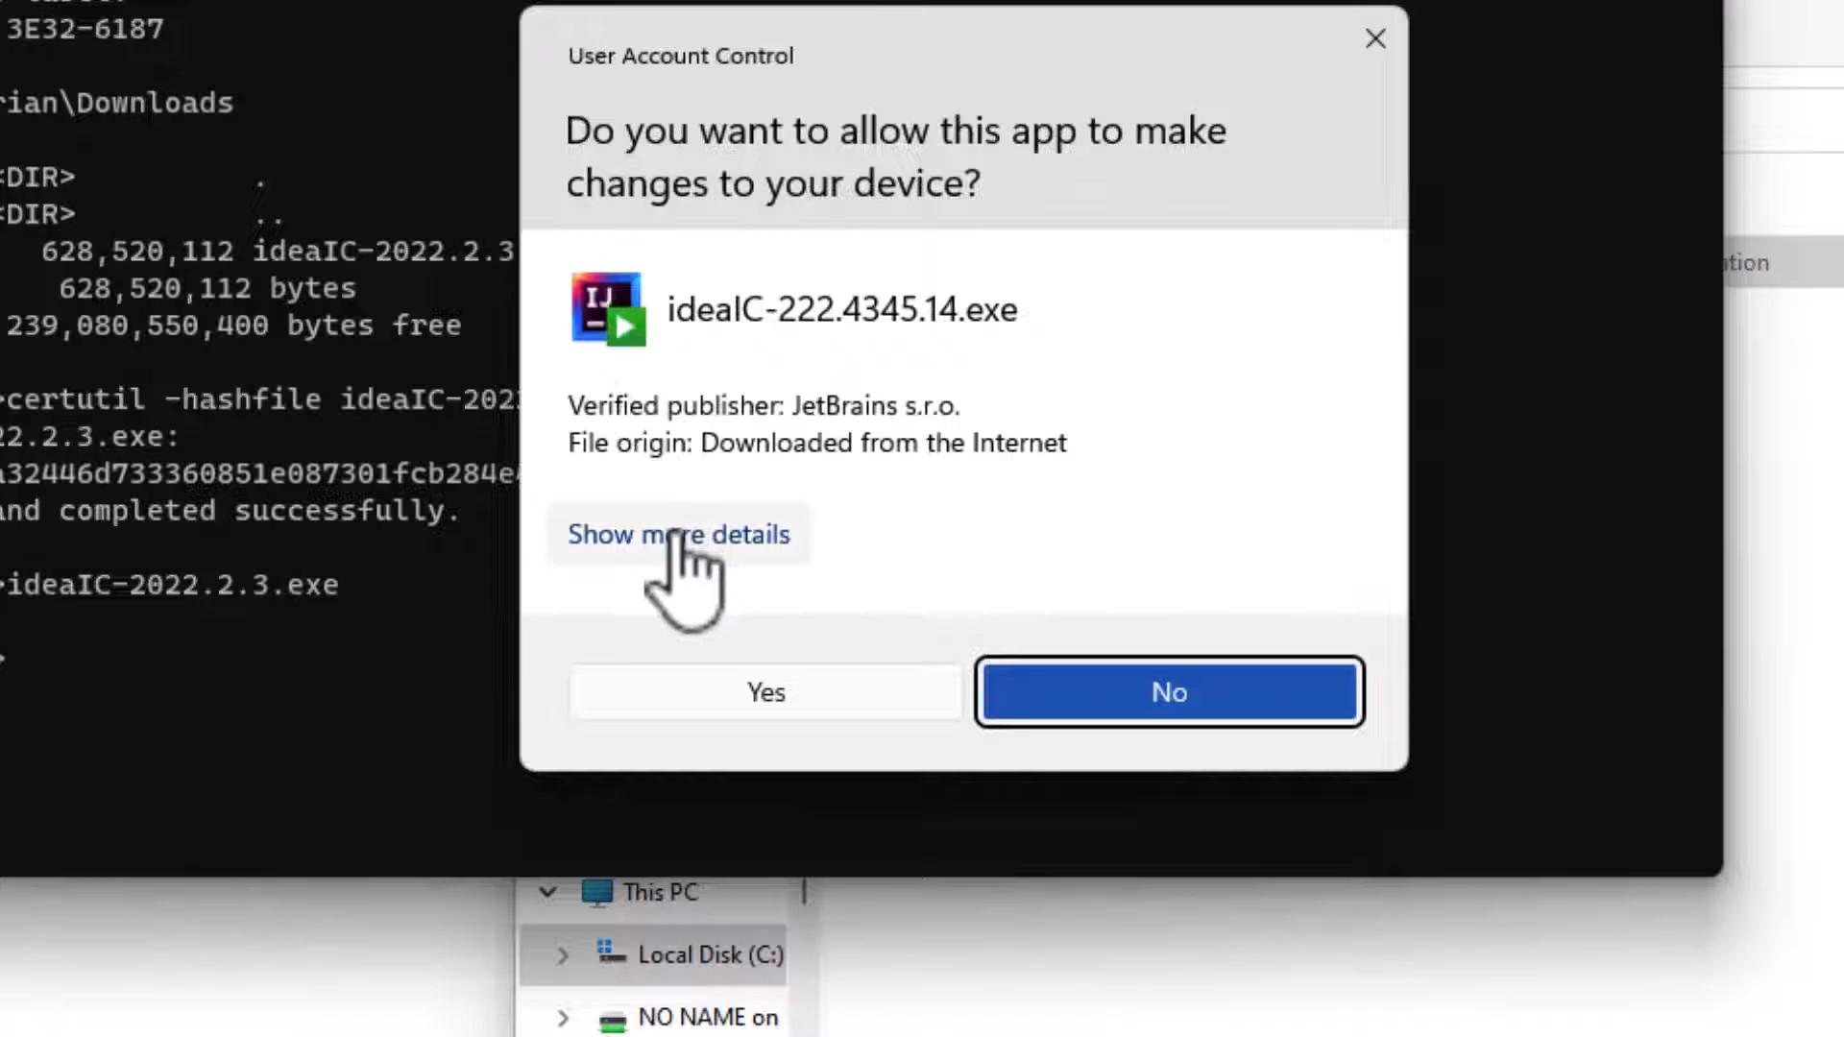
# Step: Inspect the publisher's certificate in the User Account Control details and allow the installer to make changes
pyautogui.click(678, 535)
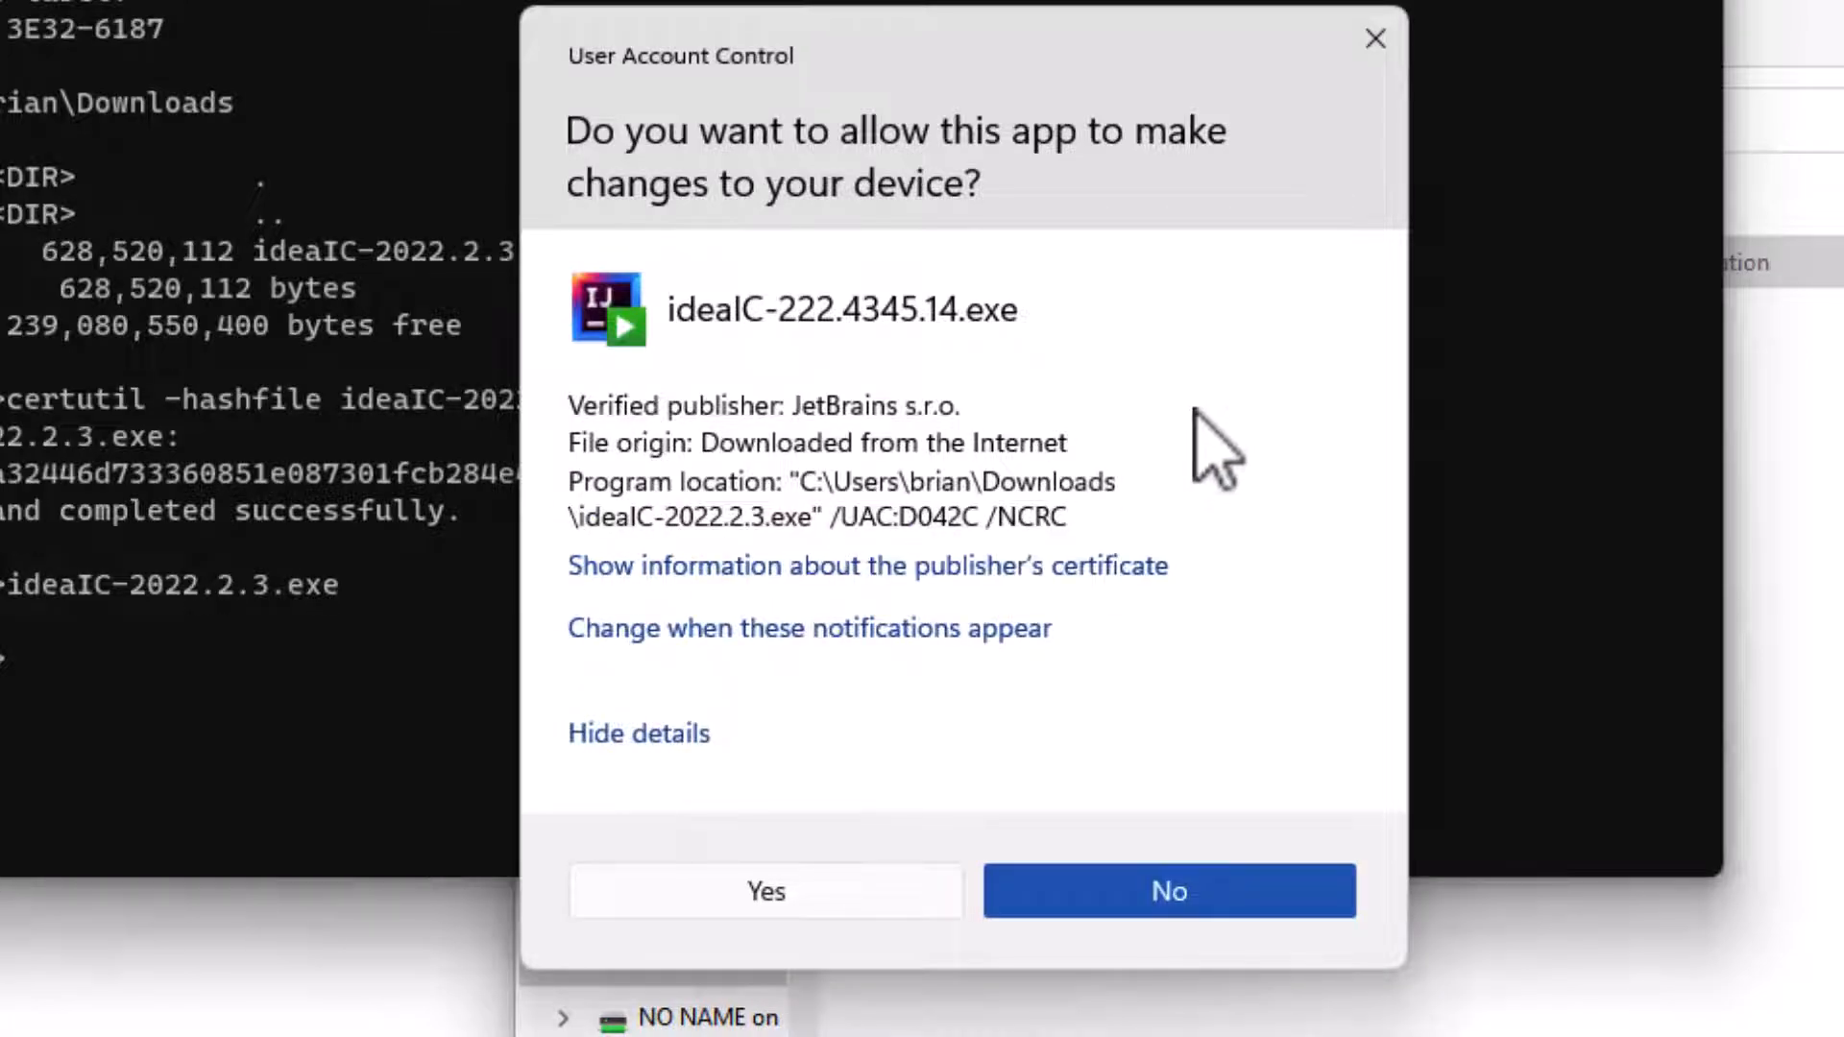
pyautogui.click(1098, 566)
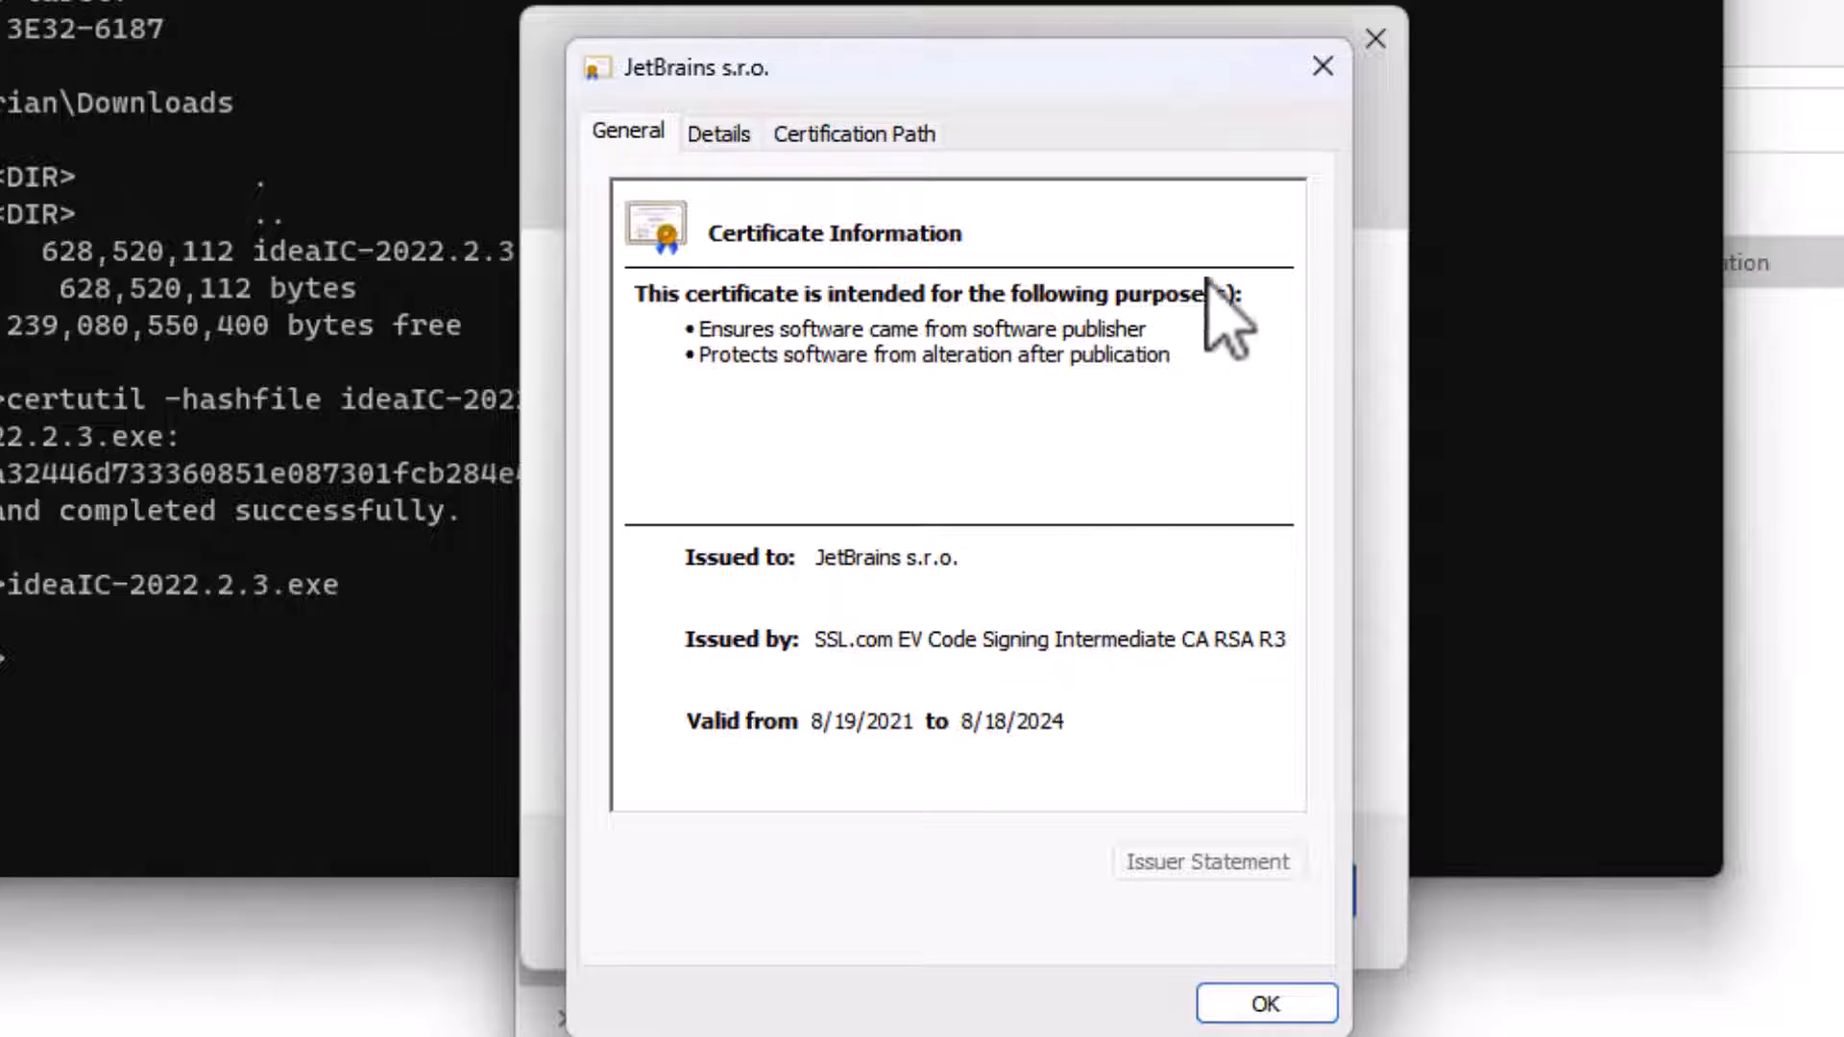
pyautogui.click(1323, 66)
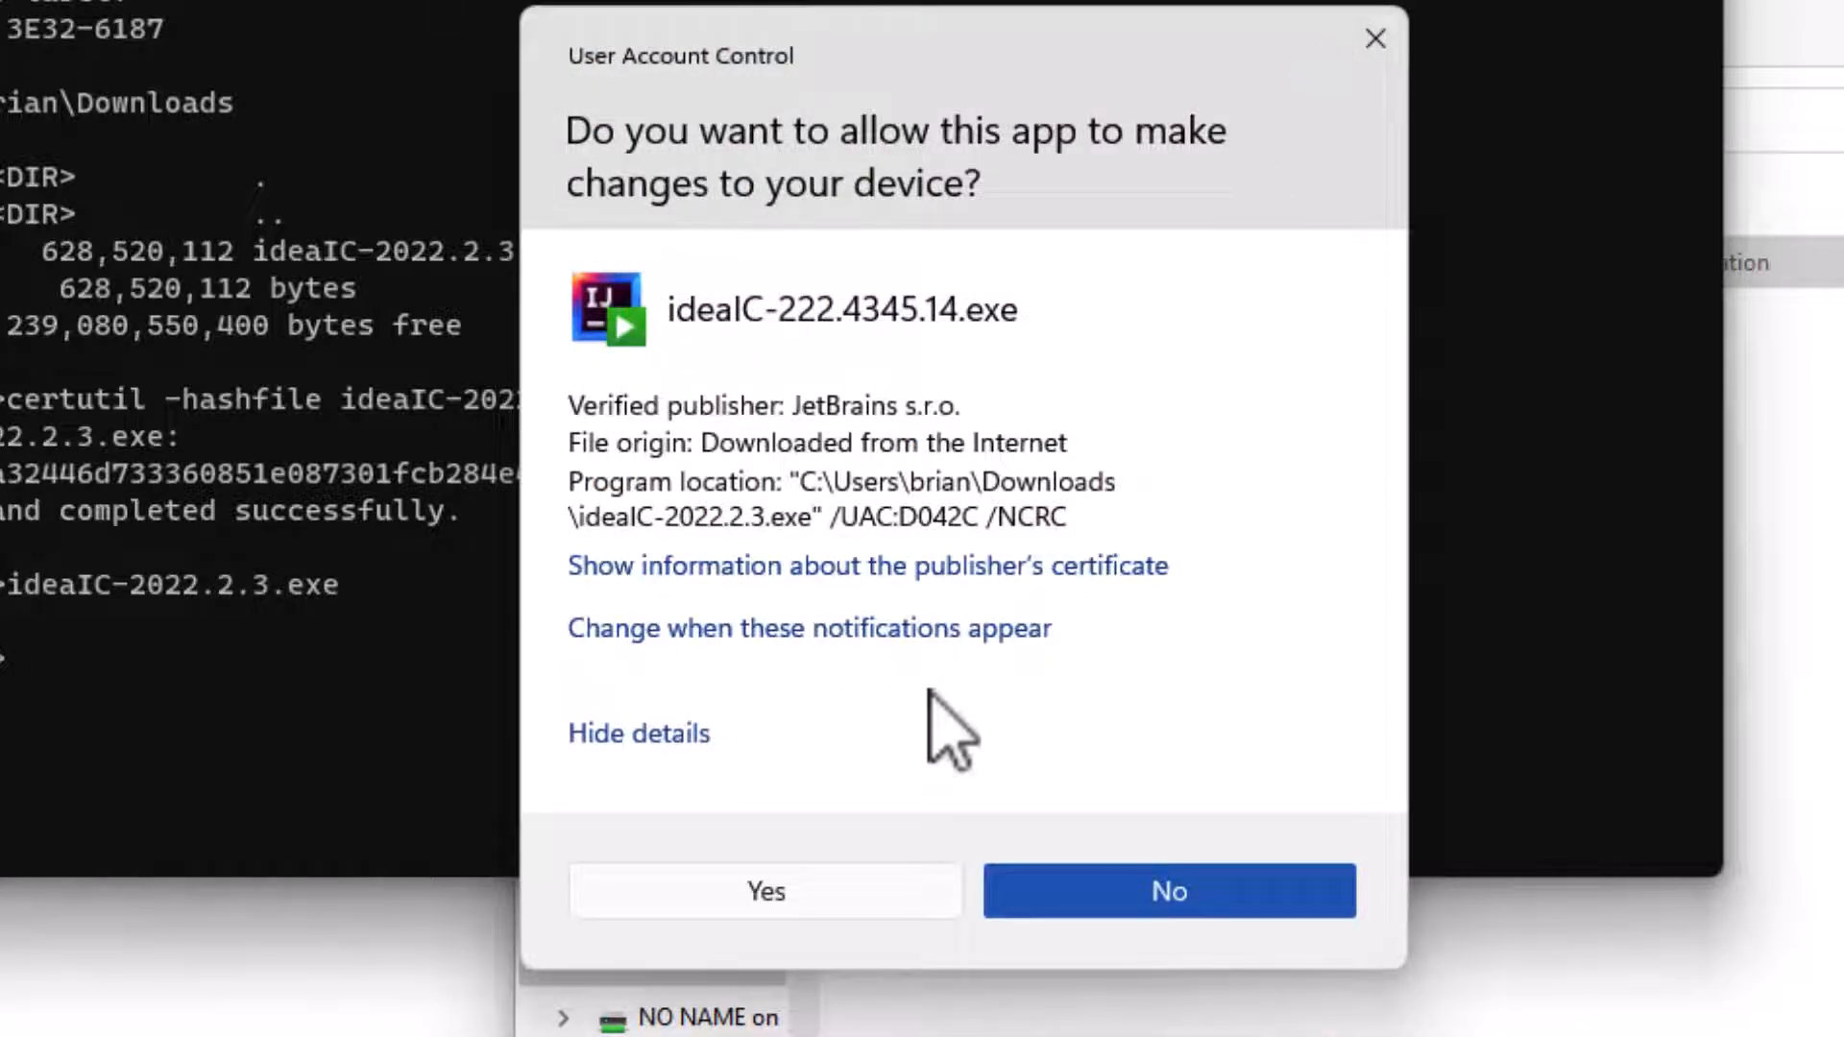
pyautogui.click(843, 908)
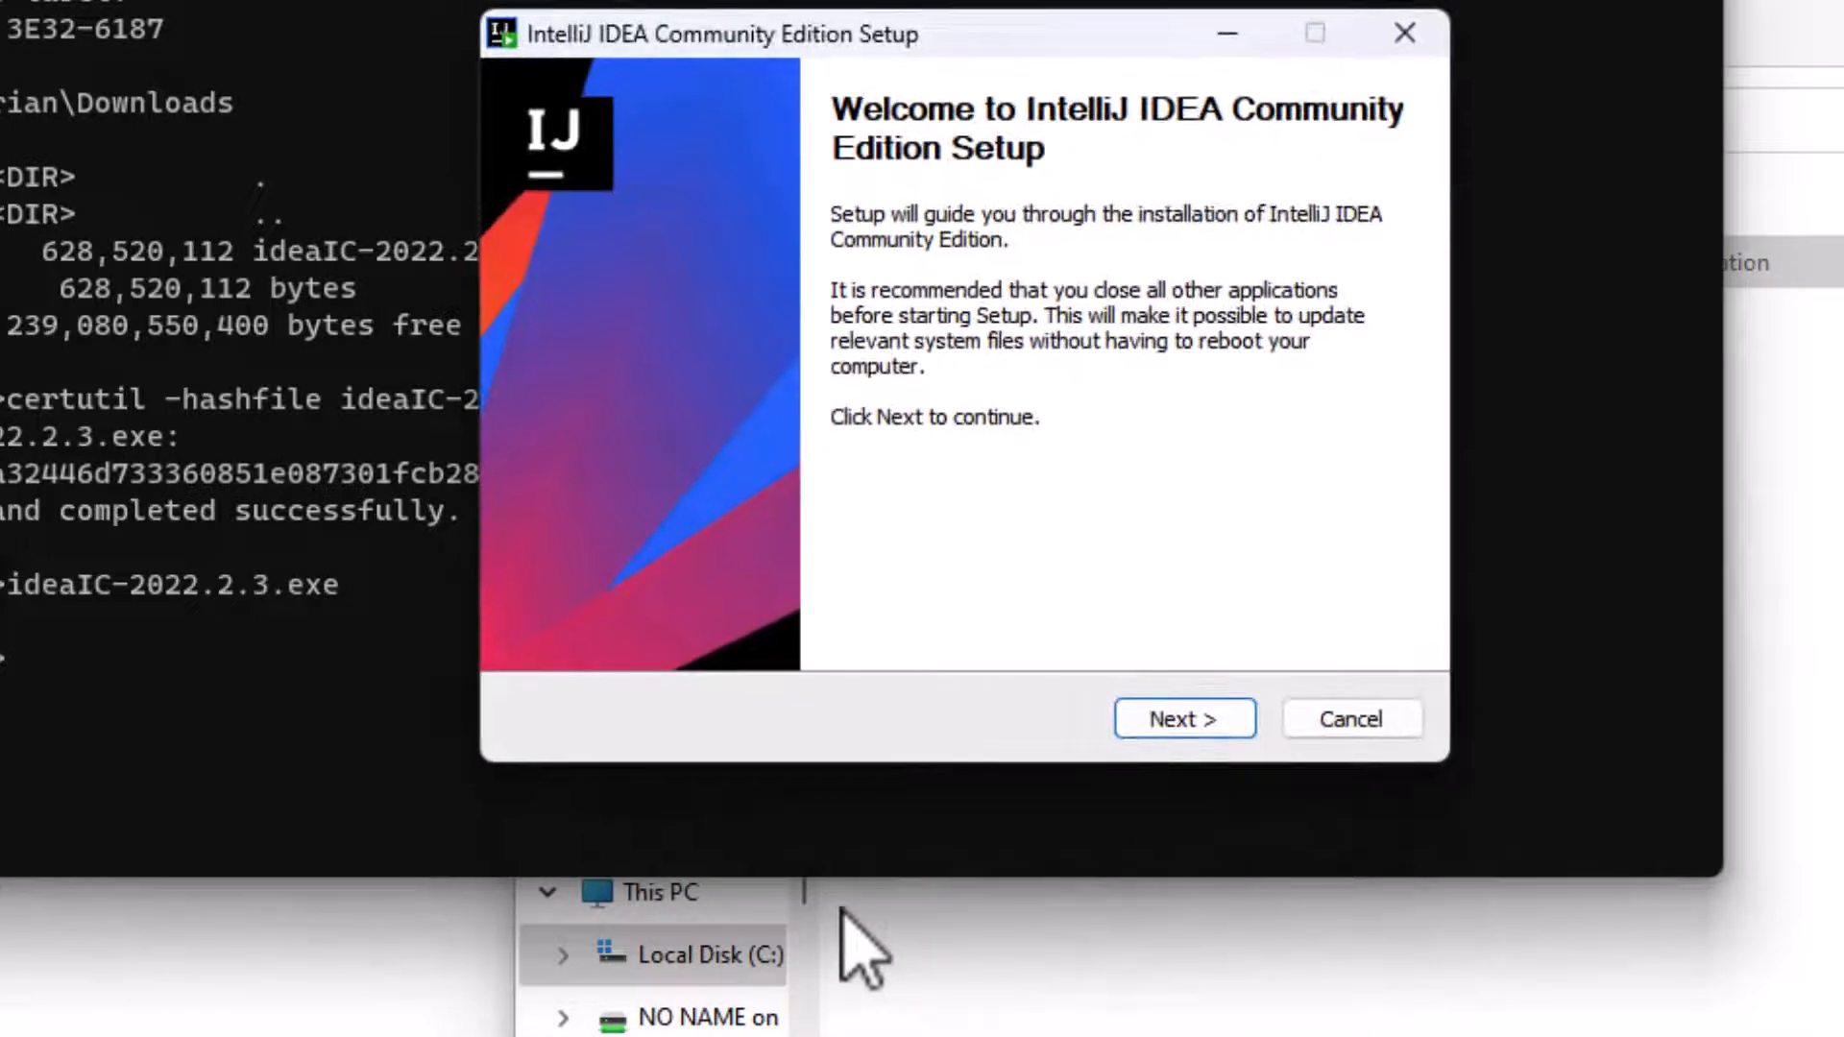
# Step: Accept the default destination folder and enable the desktop shortcut plus the .java, .groovy, .kt and .kts file associations
pyautogui.click(1196, 735)
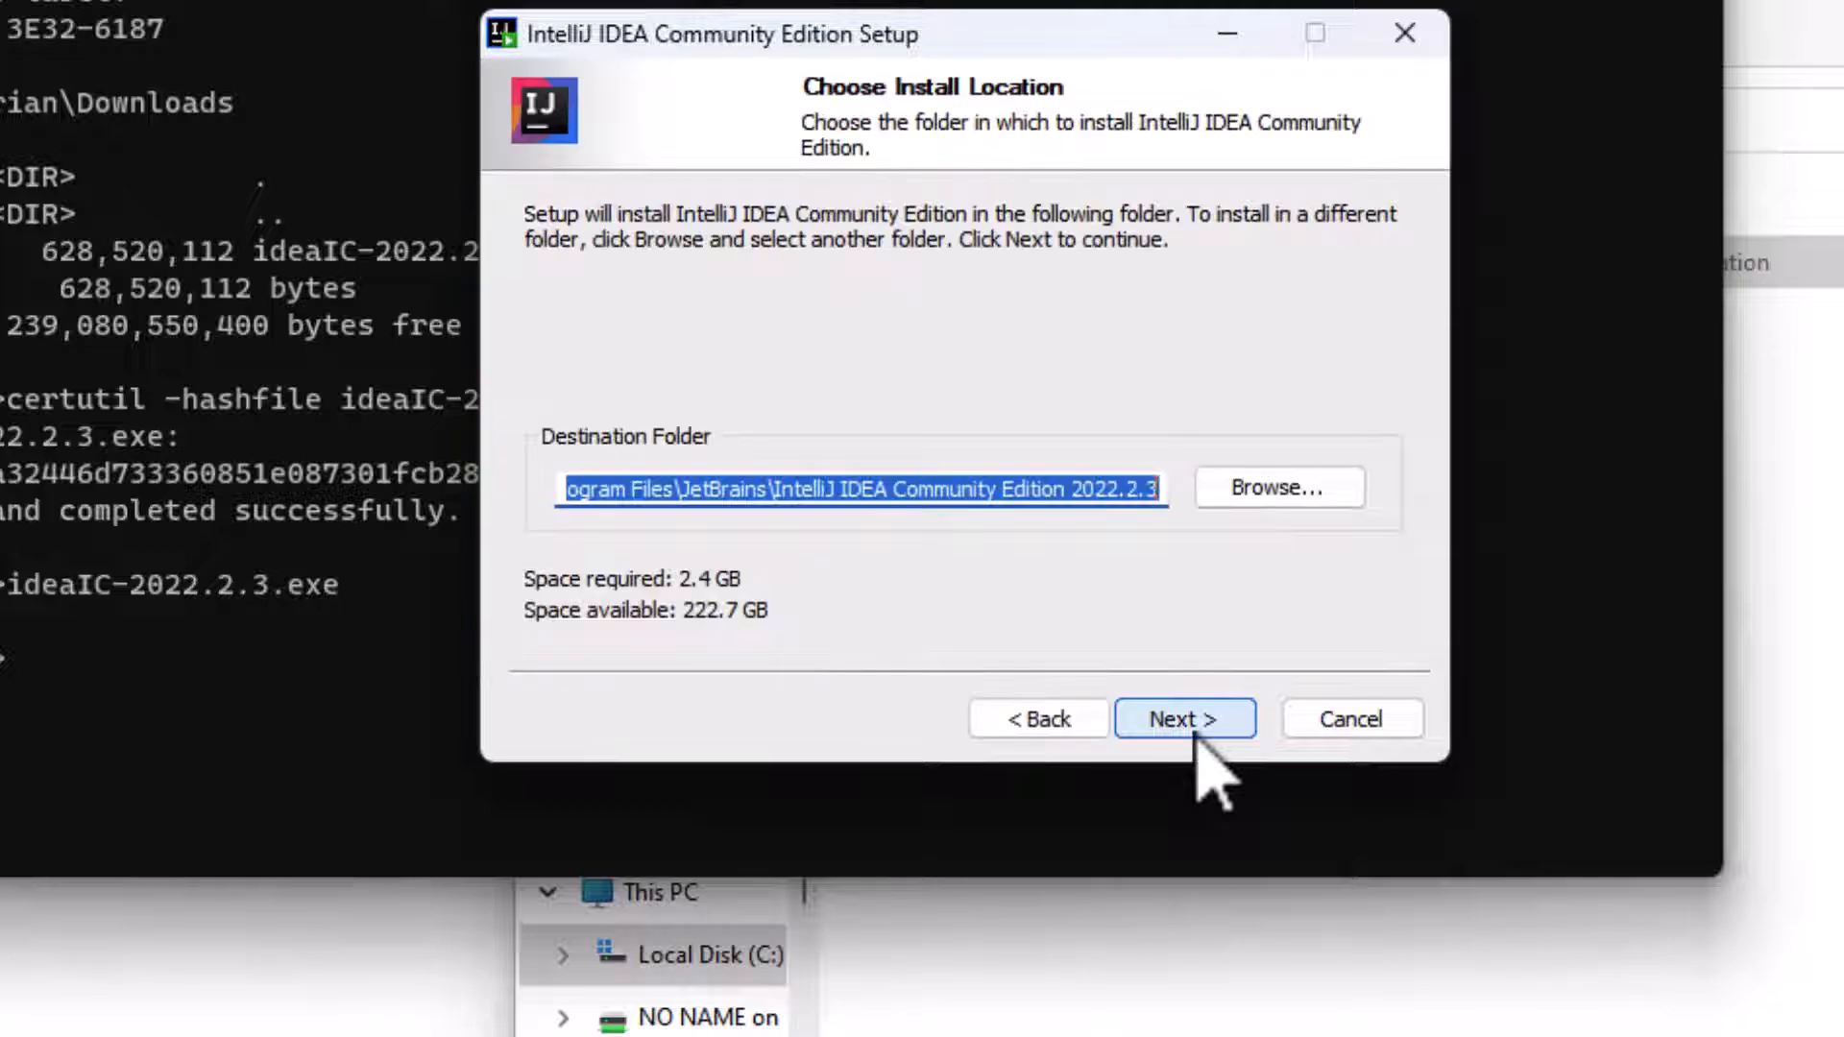
pyautogui.click(1195, 735)
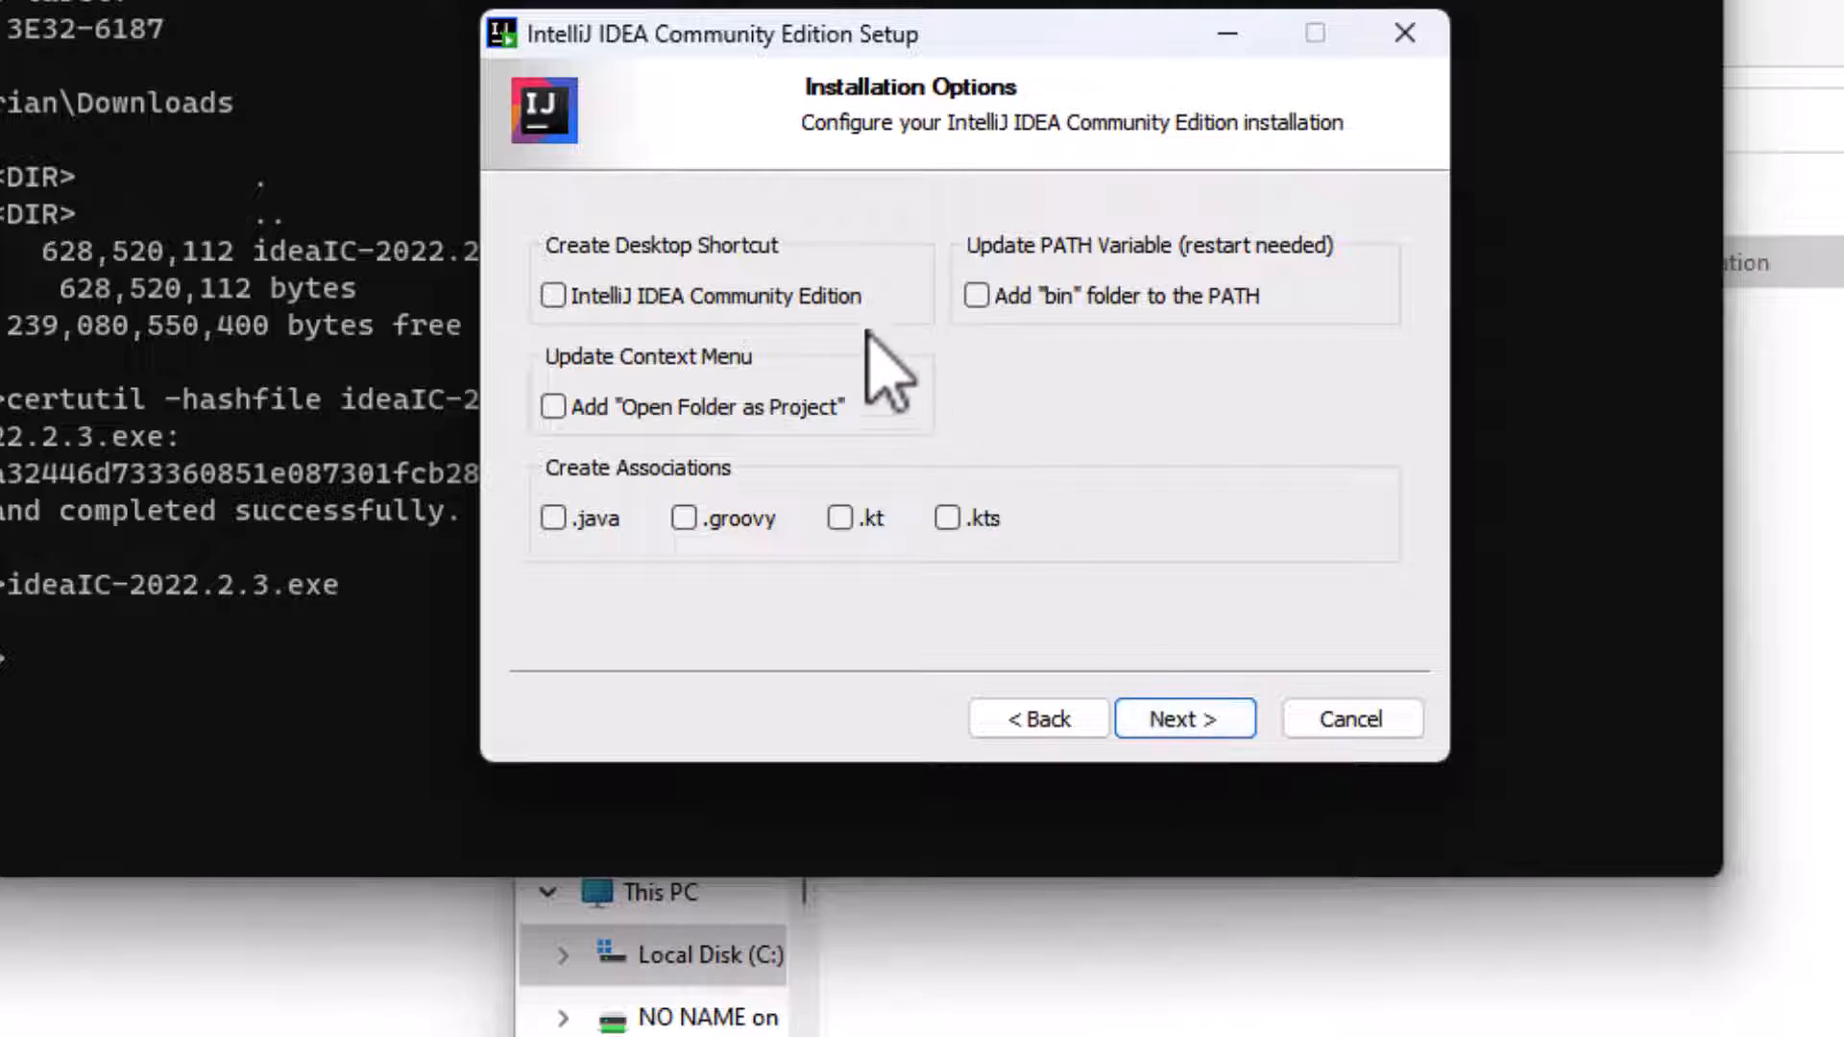
pyautogui.click(826, 301)
pyautogui.click(597, 524)
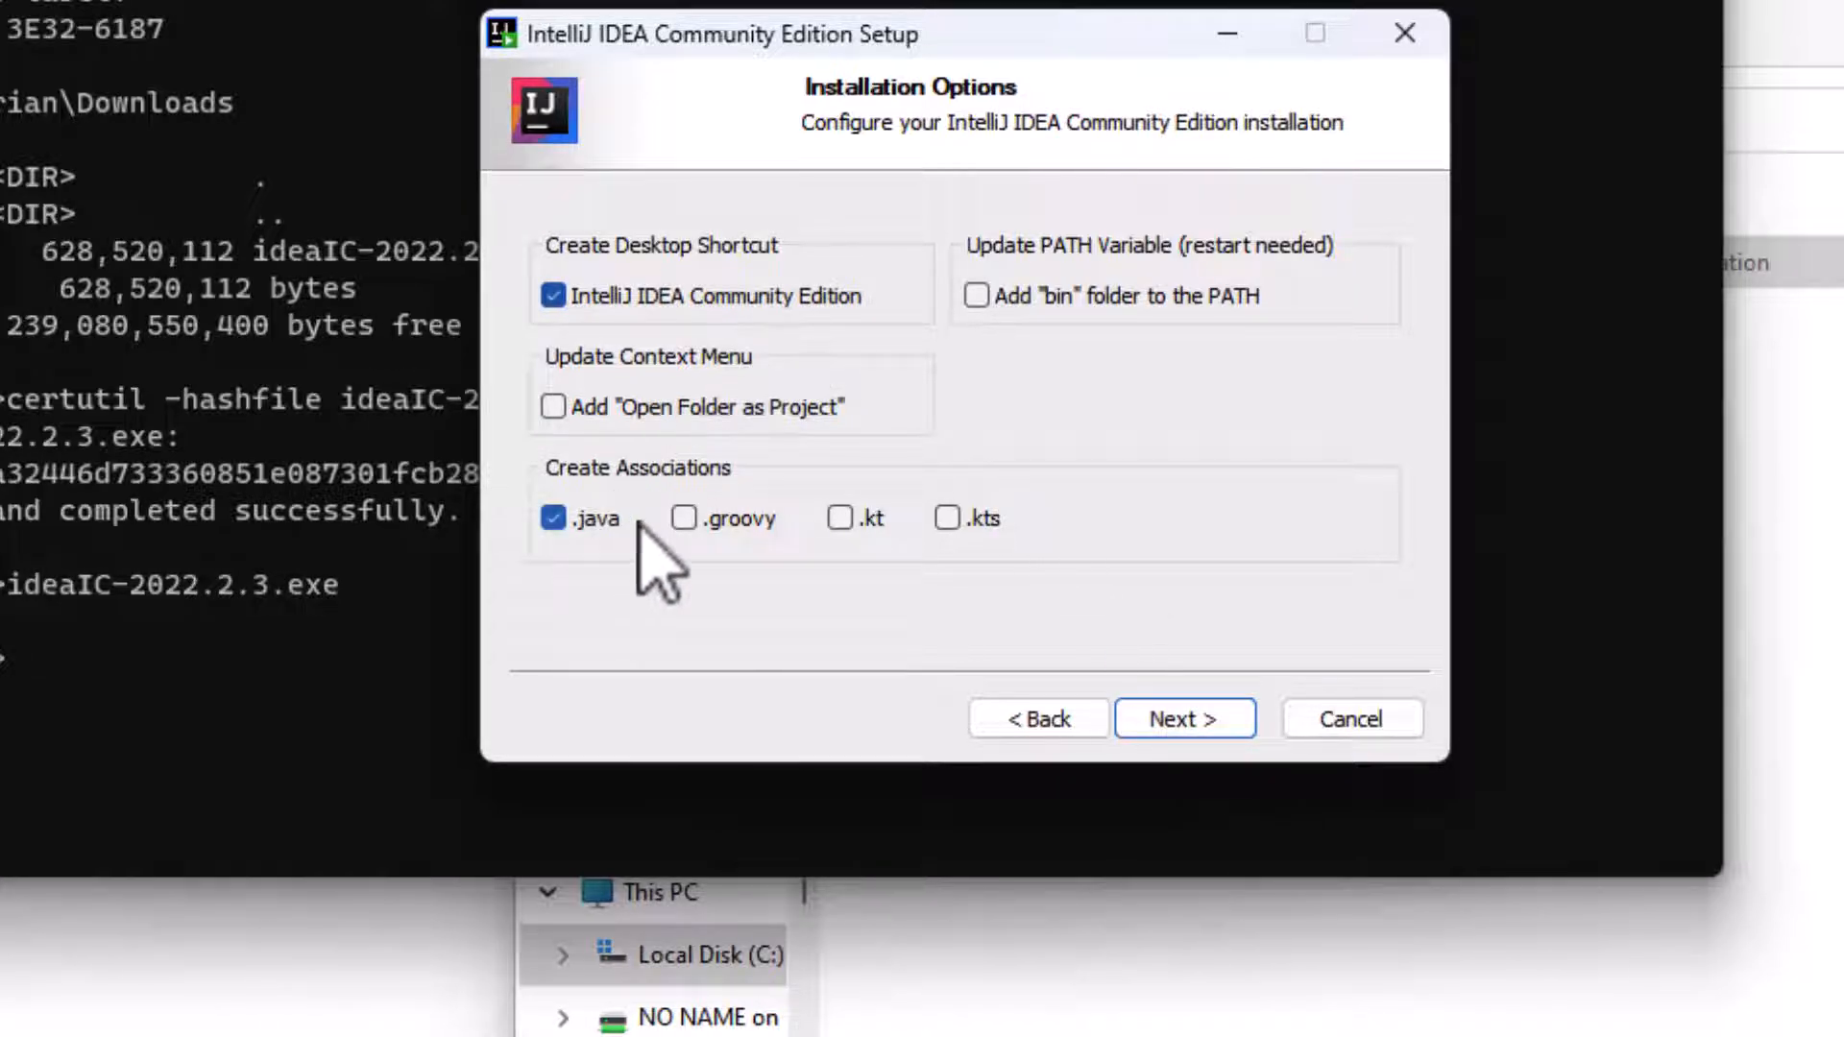
pyautogui.click(694, 521)
pyautogui.click(842, 521)
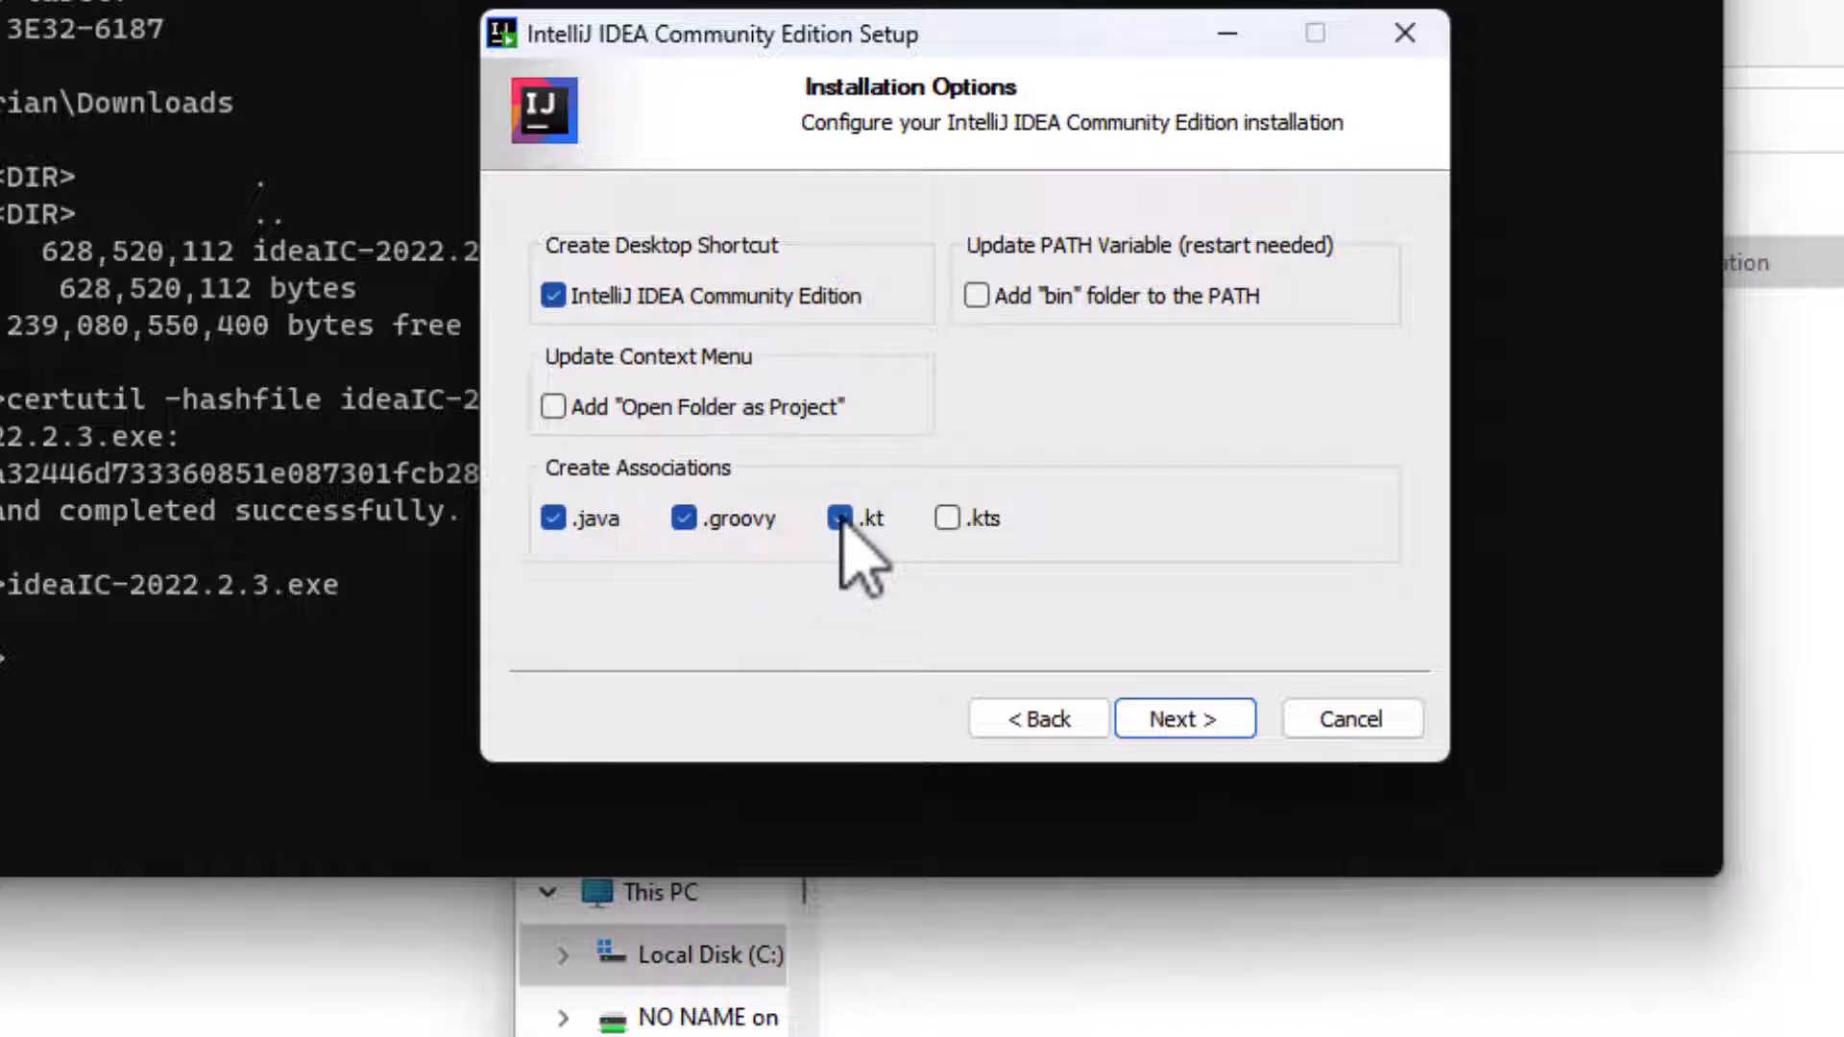
pyautogui.click(950, 520)
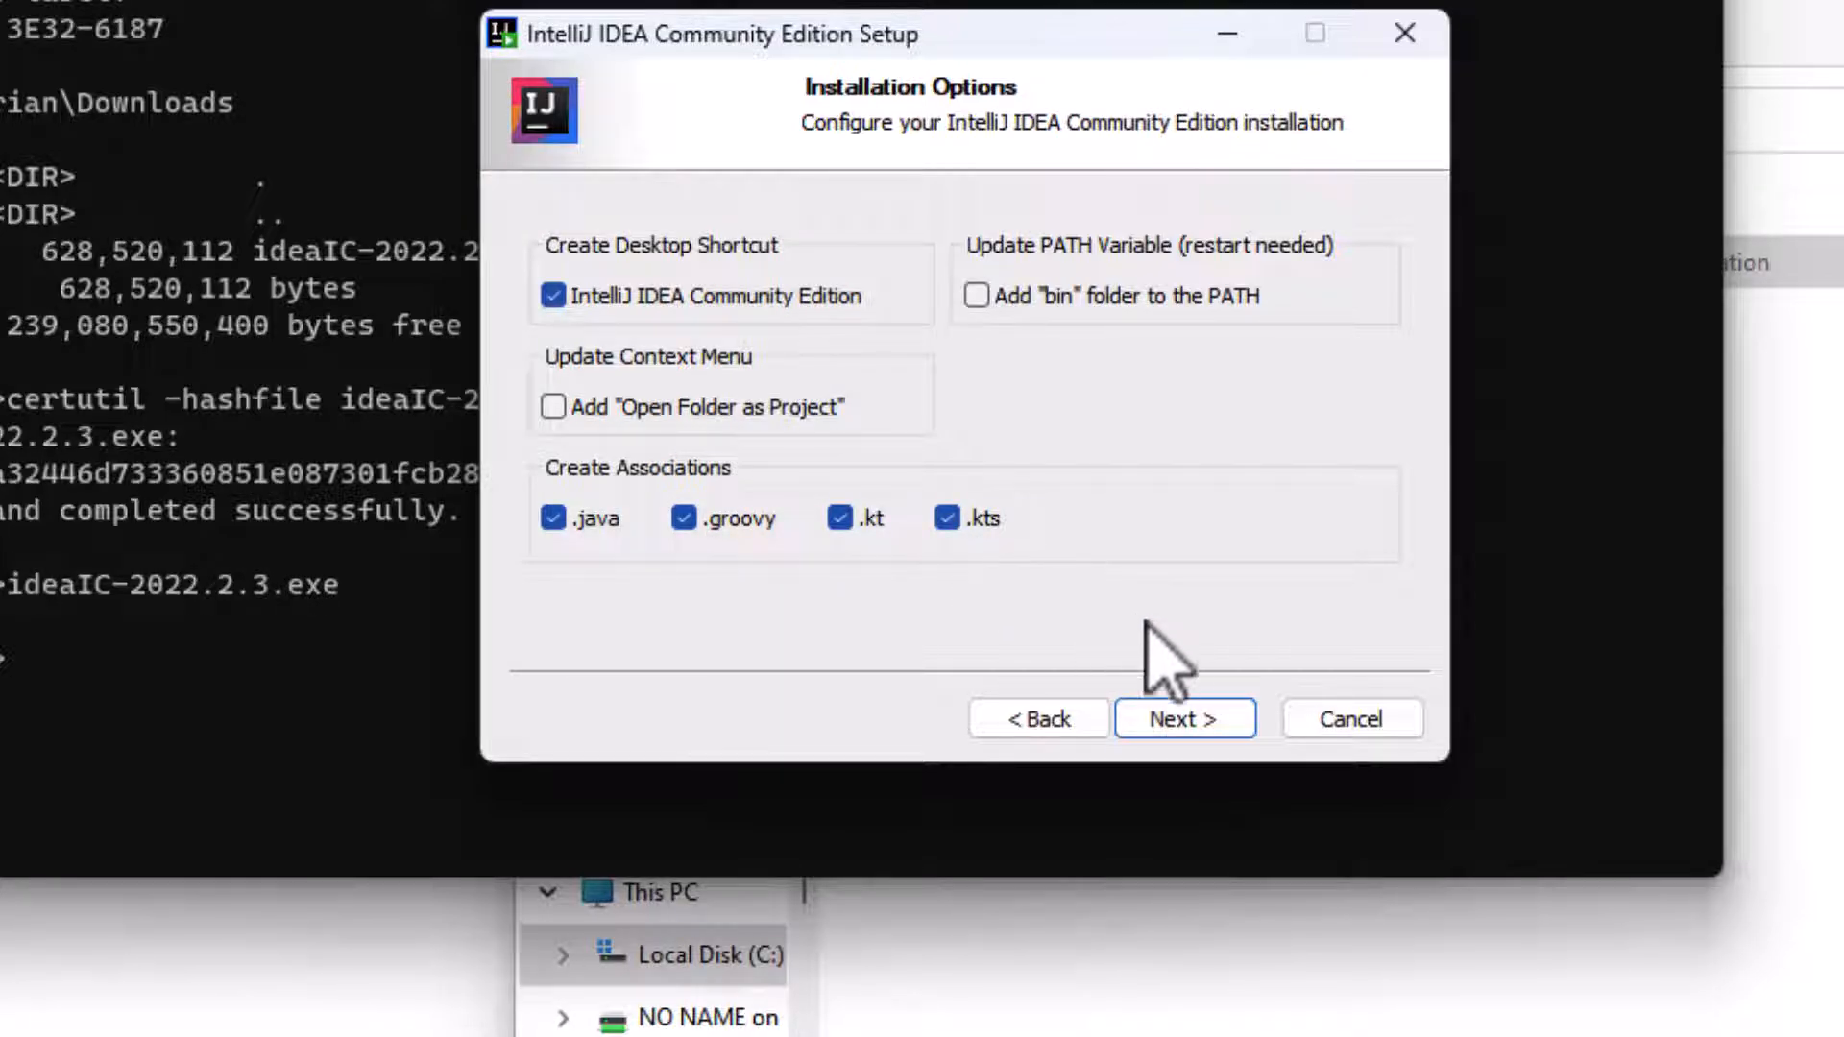
pyautogui.click(1160, 727)
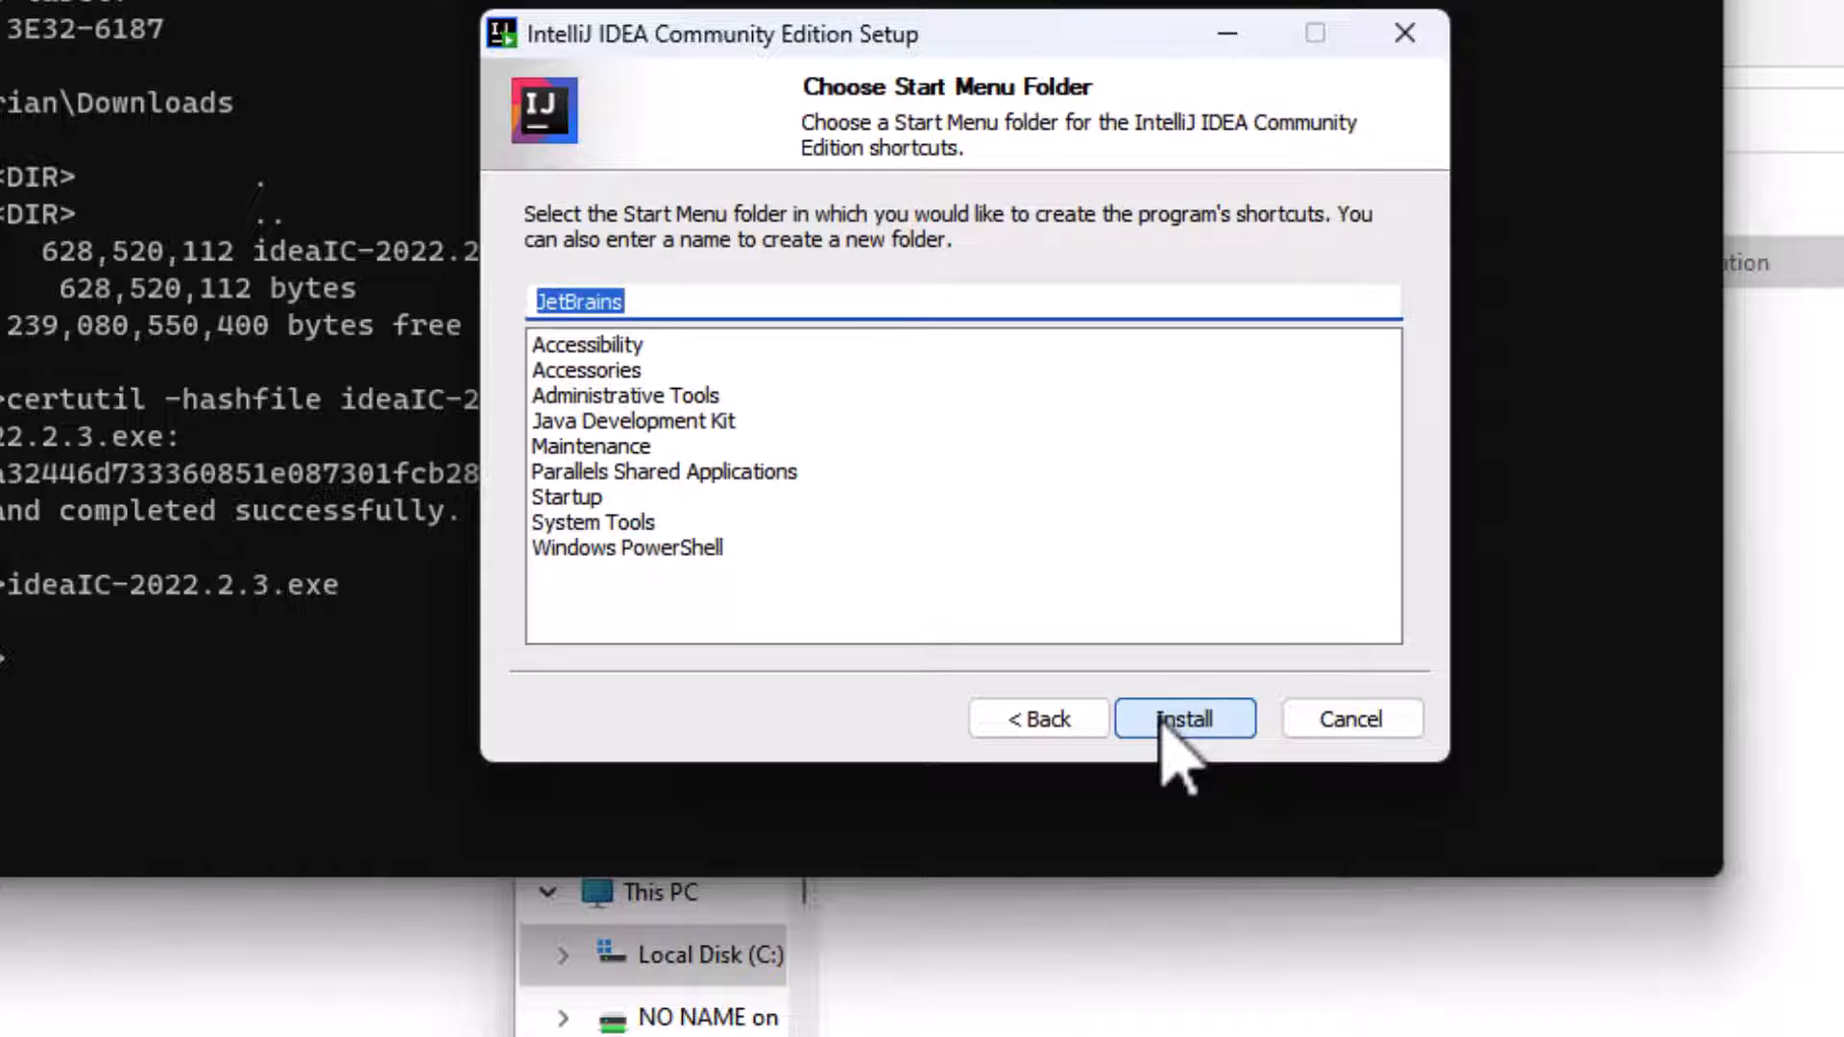
# Step: Install with the JetBrains Start Menu folder and finish setup with "Run IntelliJ IDEA Community Edition" enabled
pyautogui.click(1162, 726)
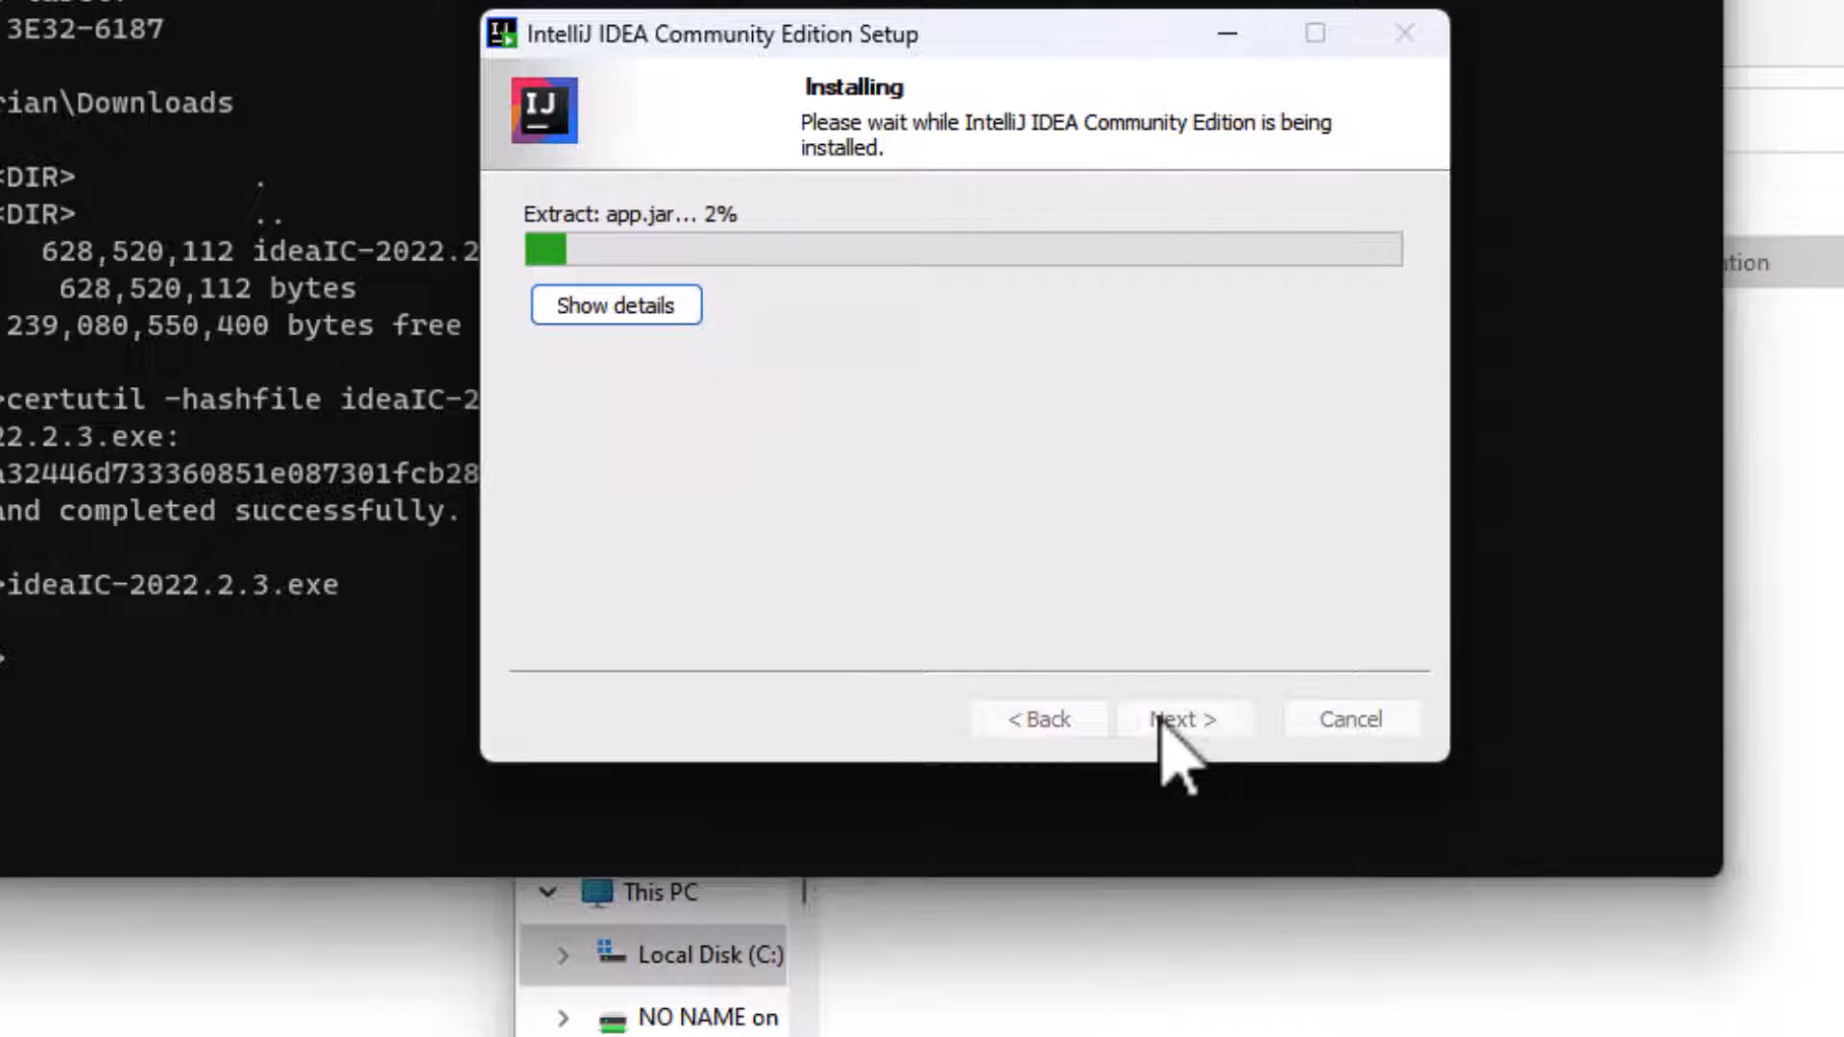
pyautogui.click(616, 306)
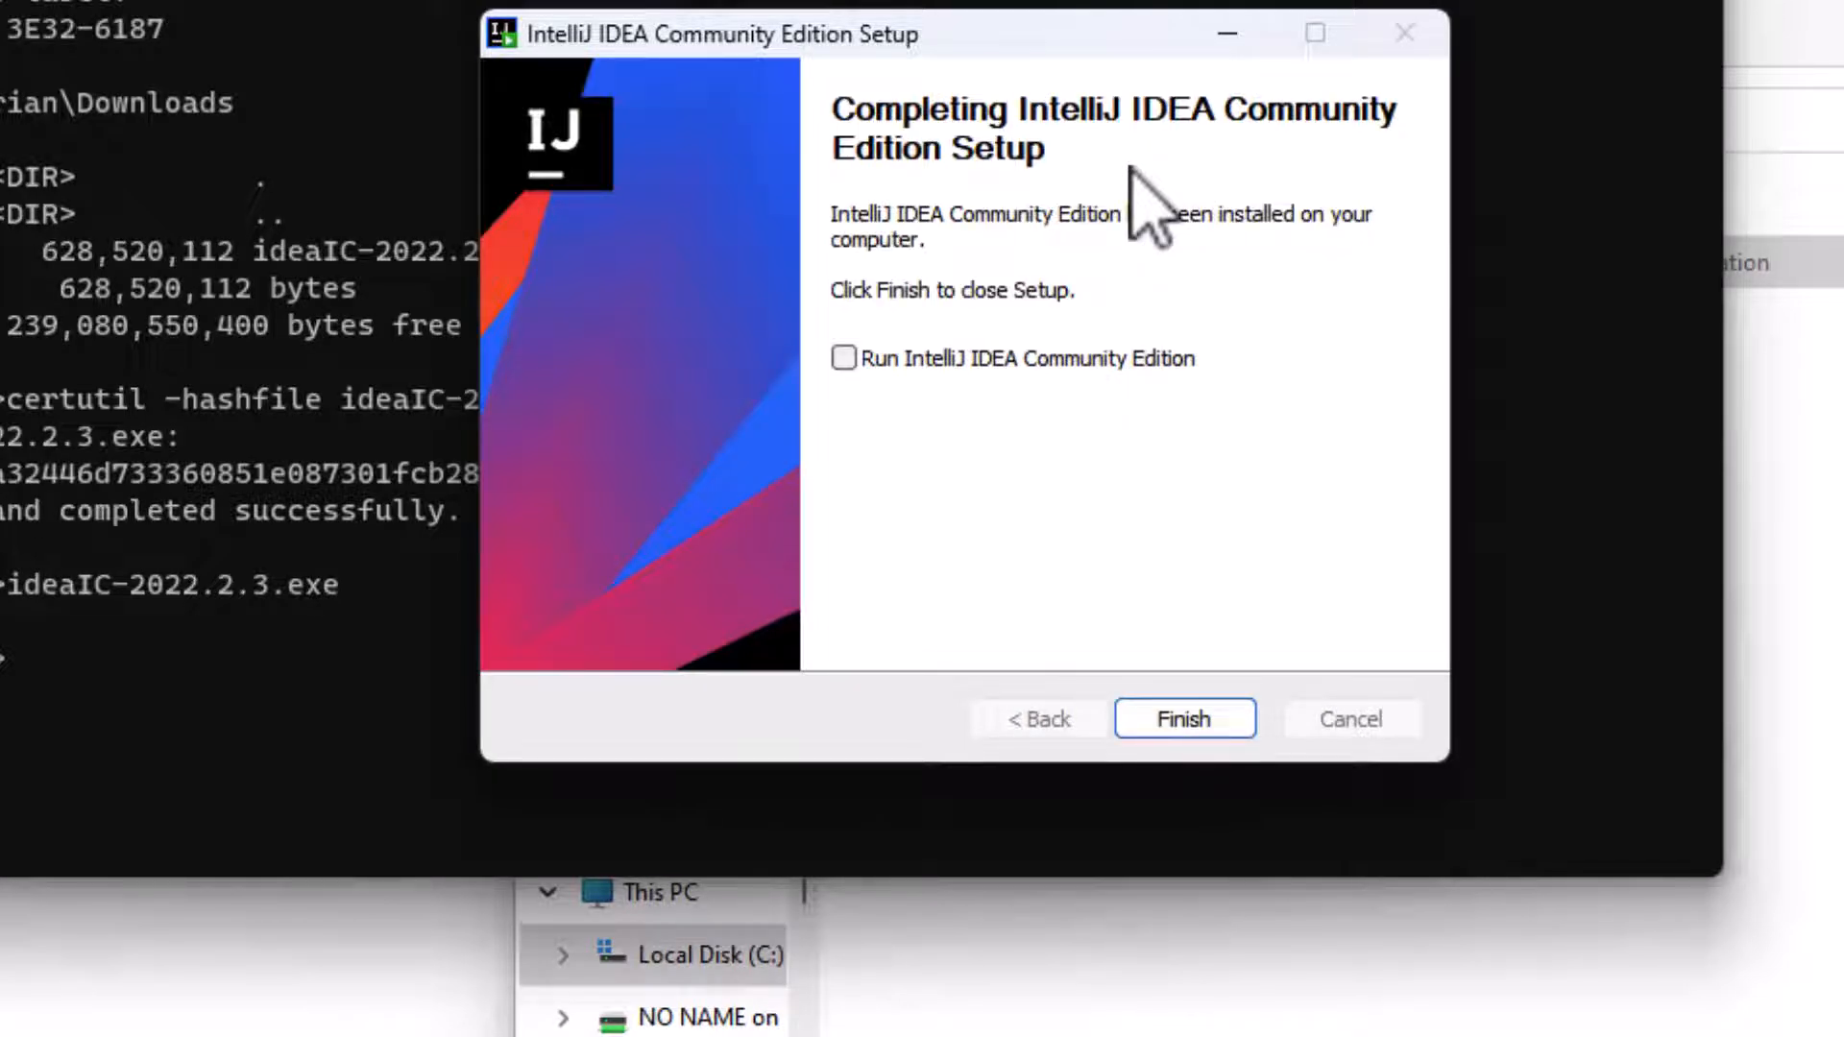
pyautogui.click(1141, 366)
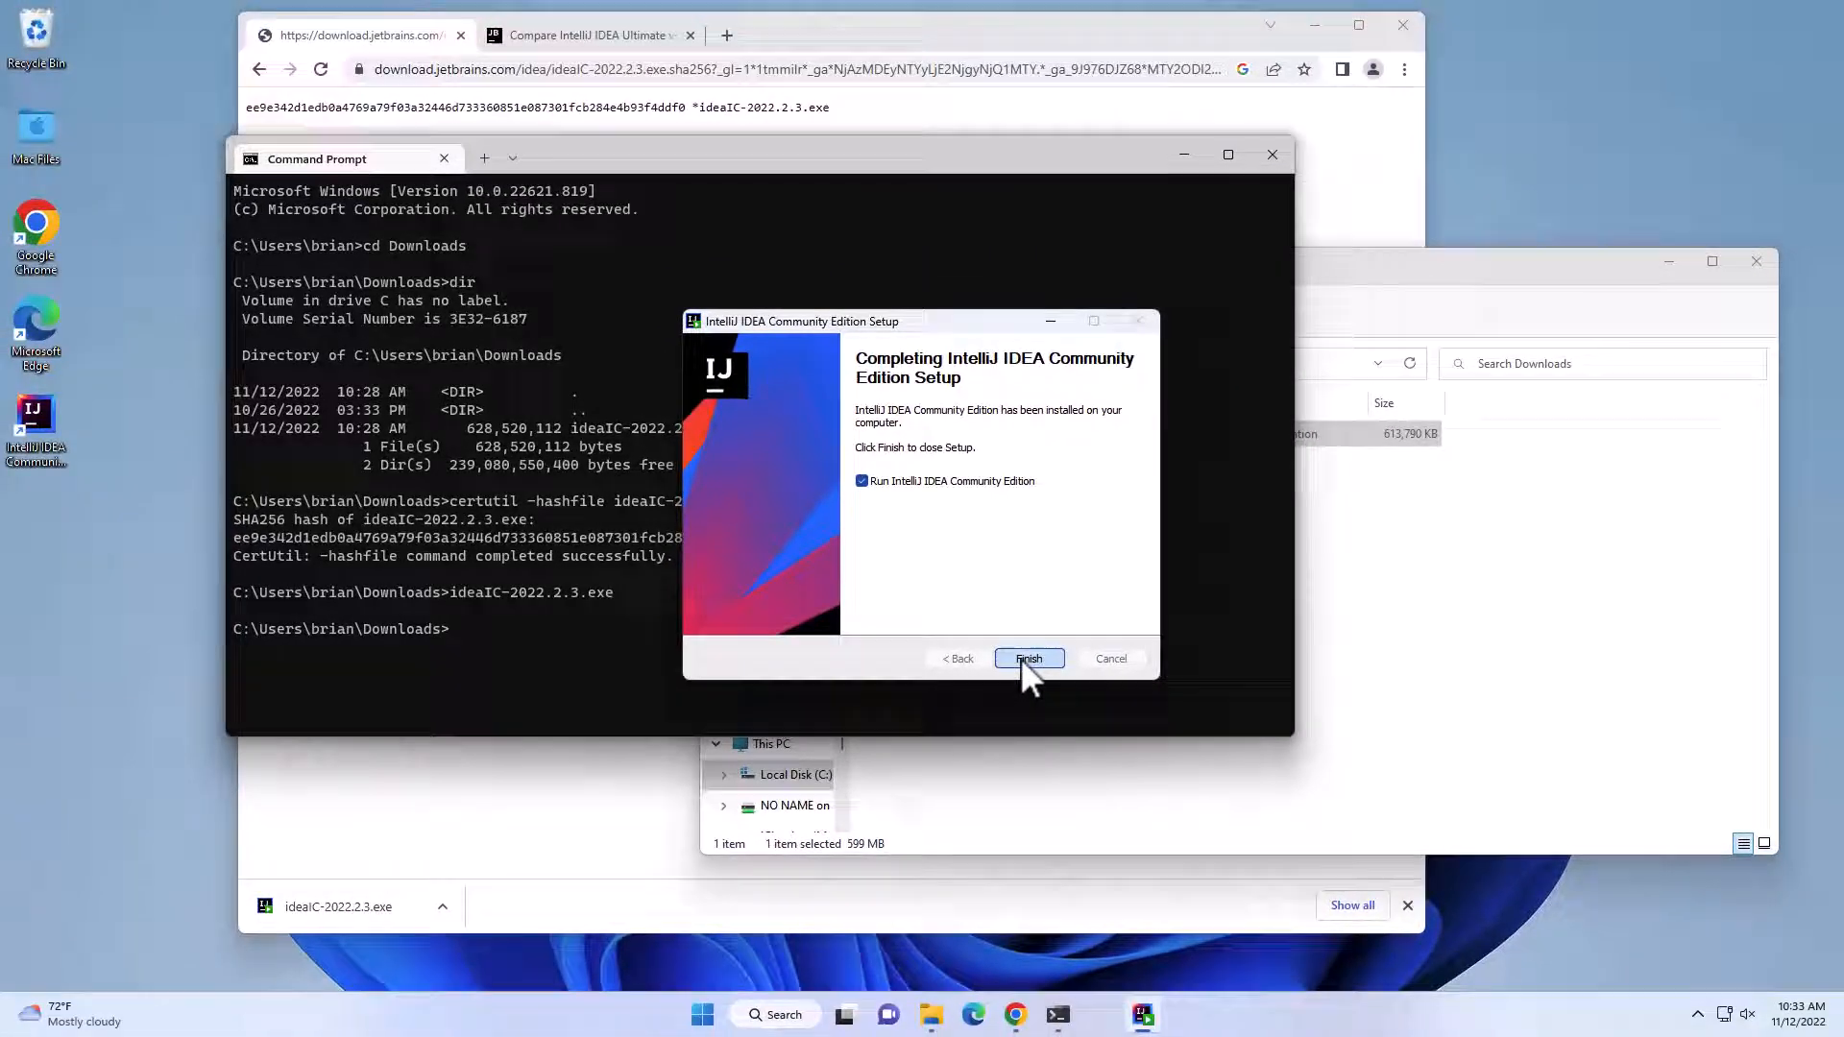
pyautogui.click(1184, 719)
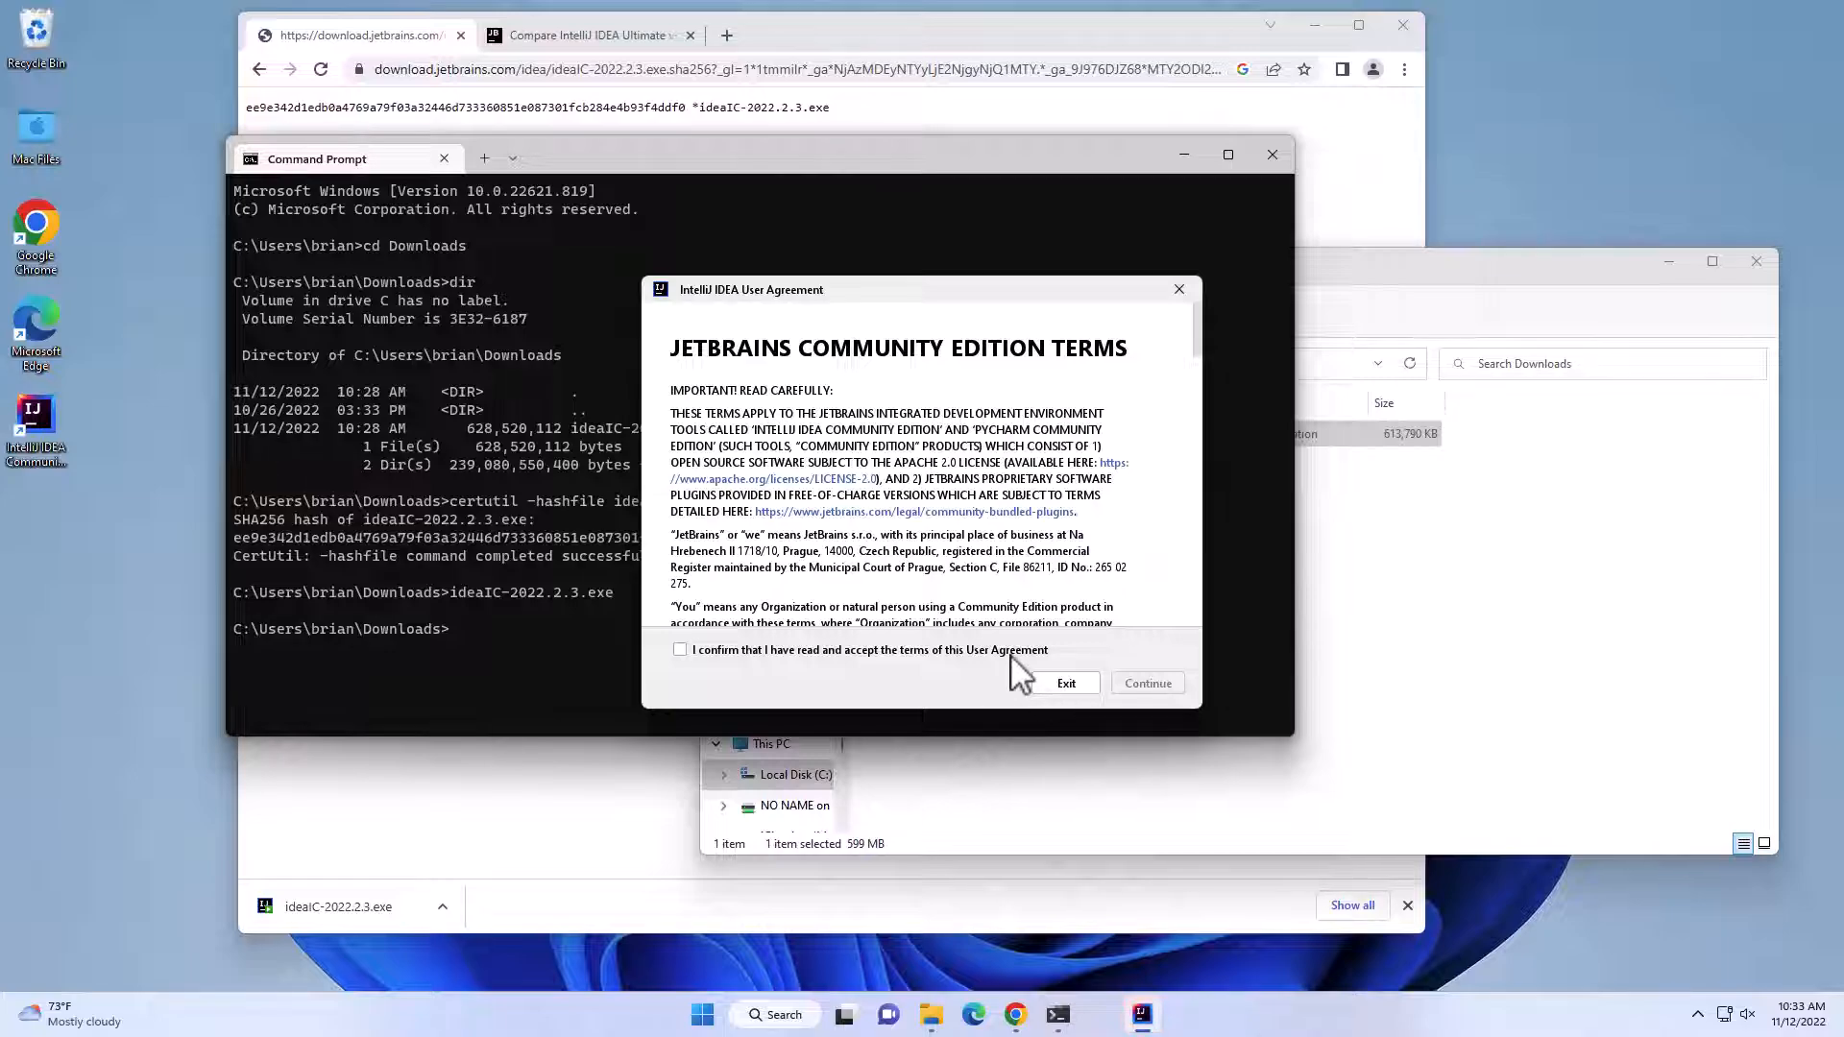
# Step: Accept the JetBrains Community Edition user agreement and decline sending anonymous statistics
pyautogui.click(1011, 653)
pyautogui.click(1134, 684)
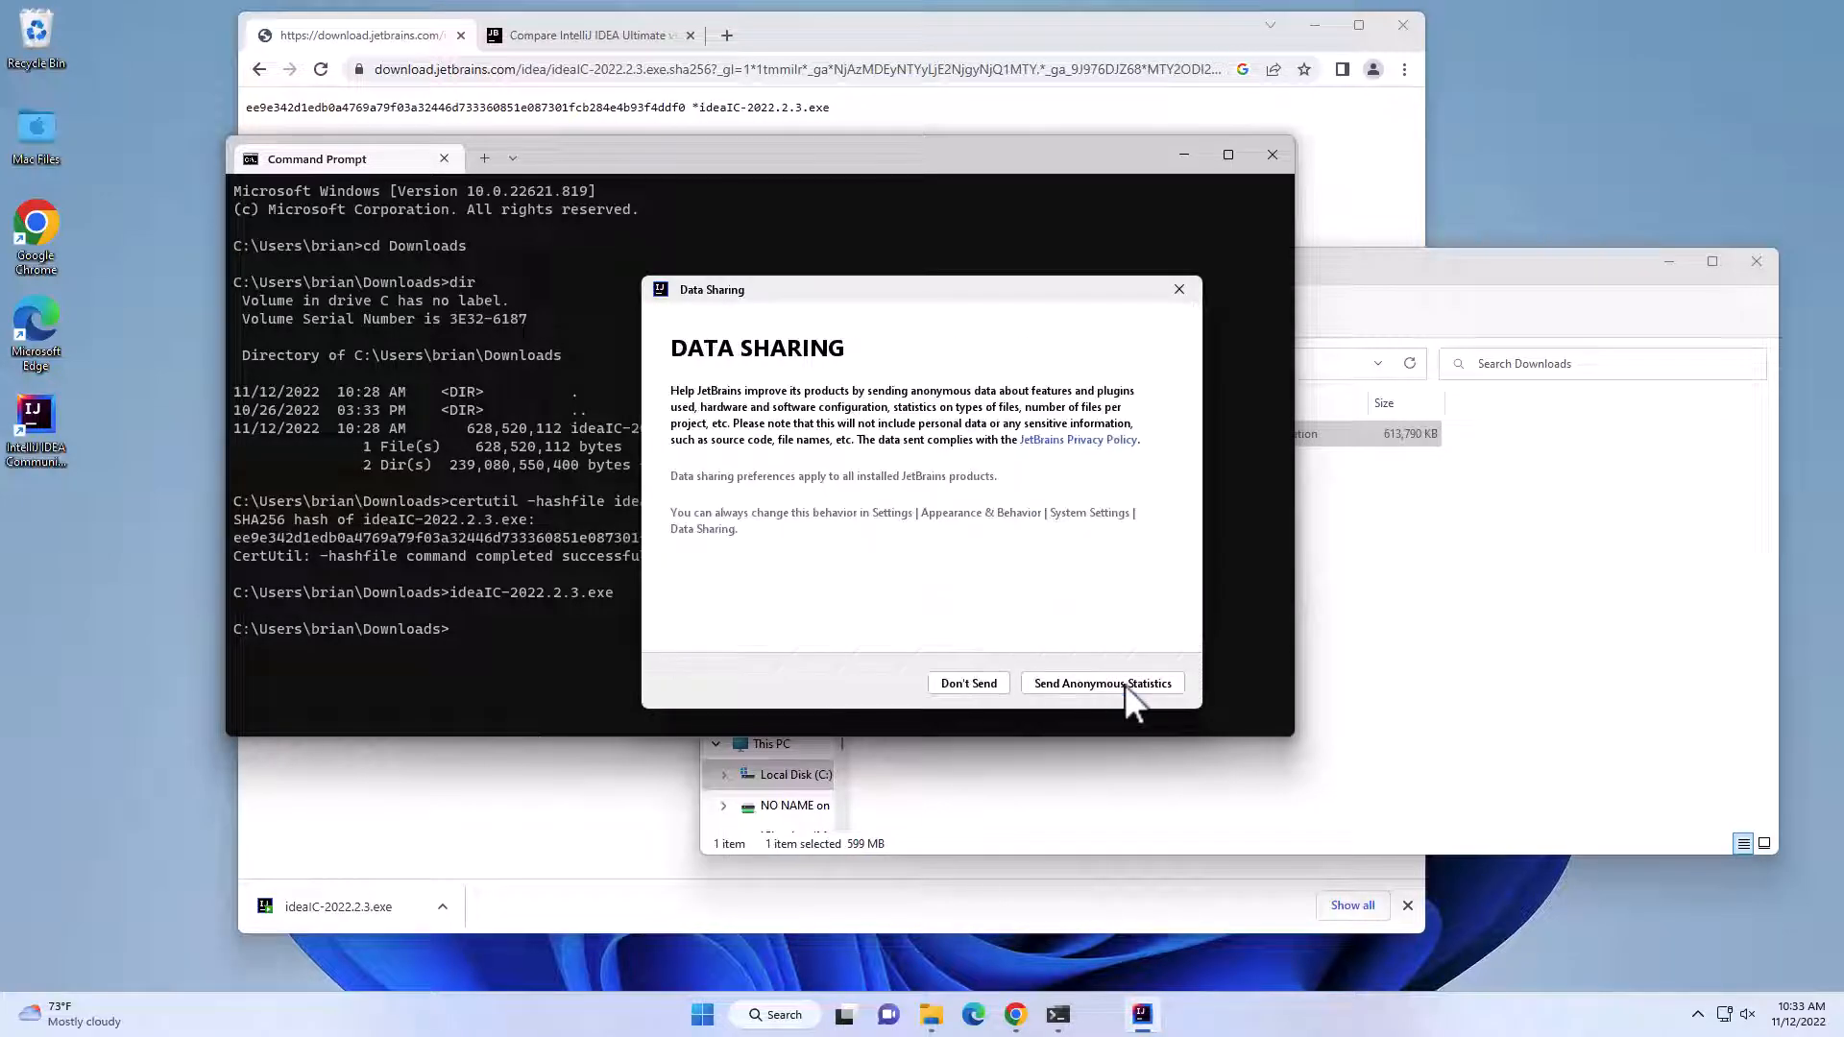
pyautogui.click(970, 684)
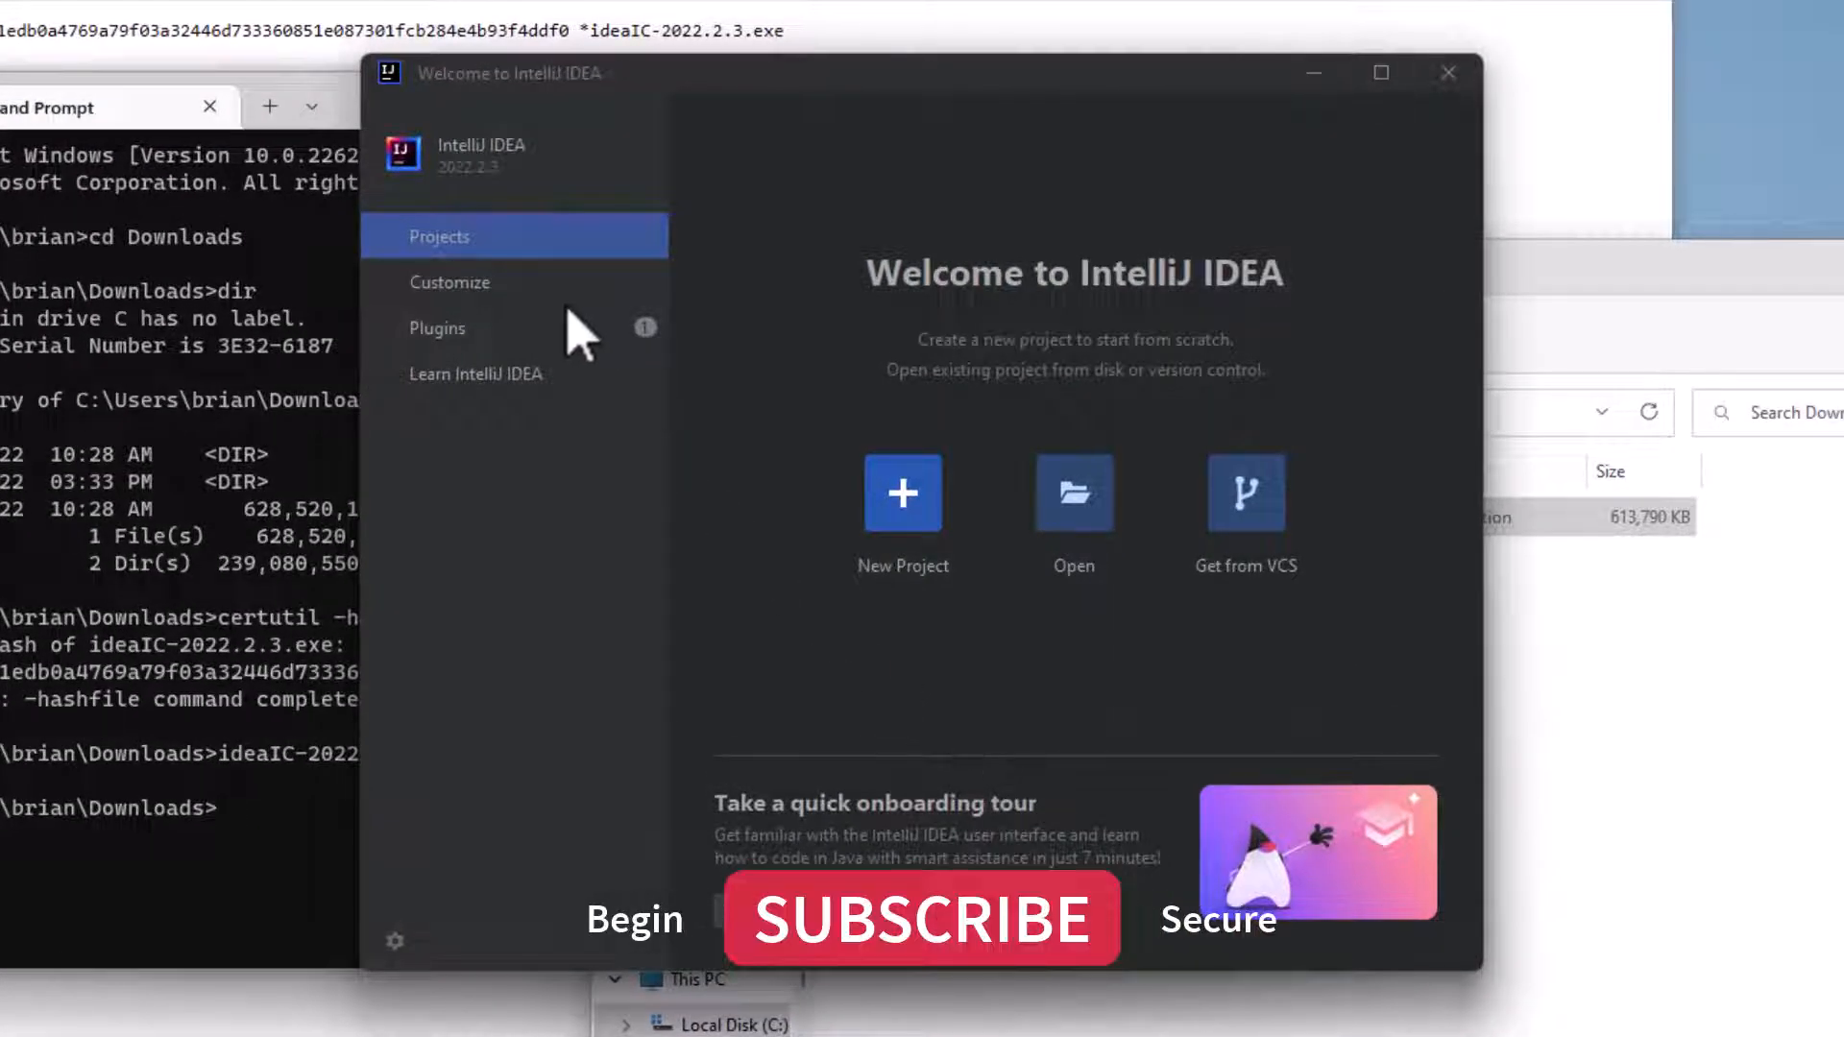
# Step: Set the IDE's color theme to sync with the operating system in the Customize settings
pyautogui.click(496, 286)
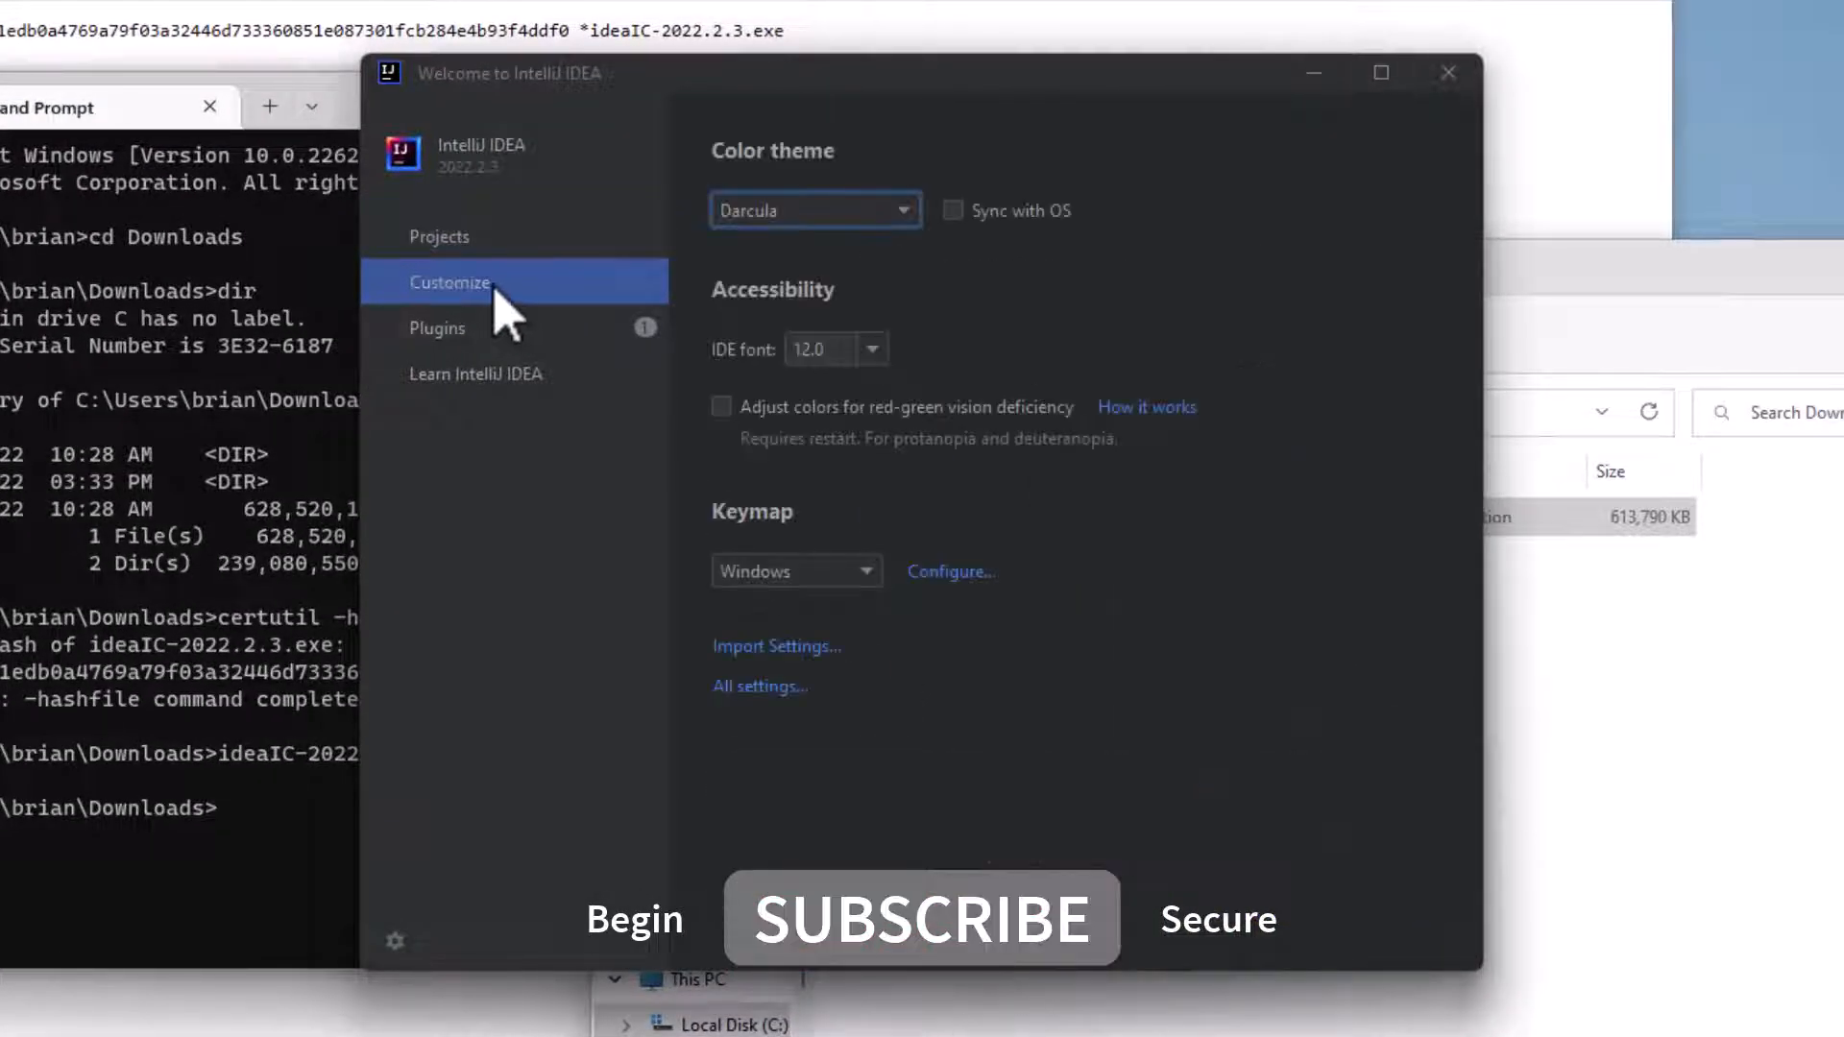
pyautogui.click(855, 215)
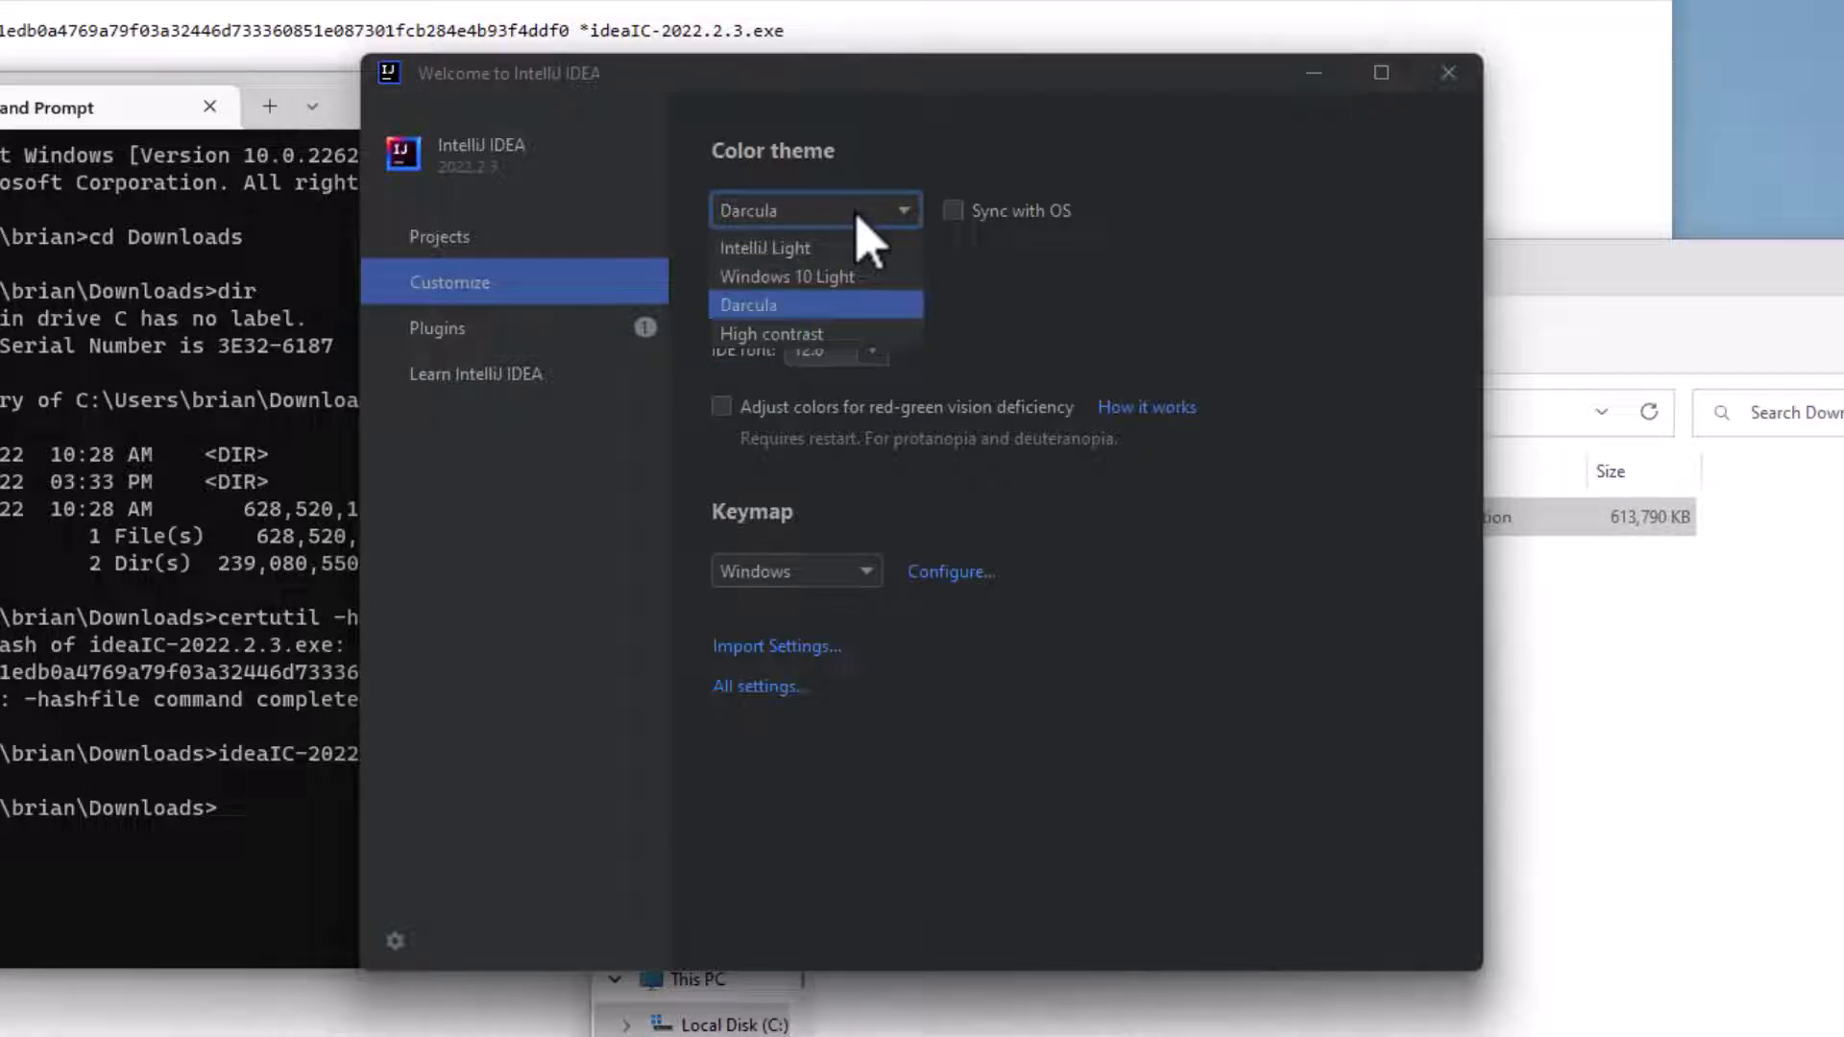
pyautogui.click(962, 214)
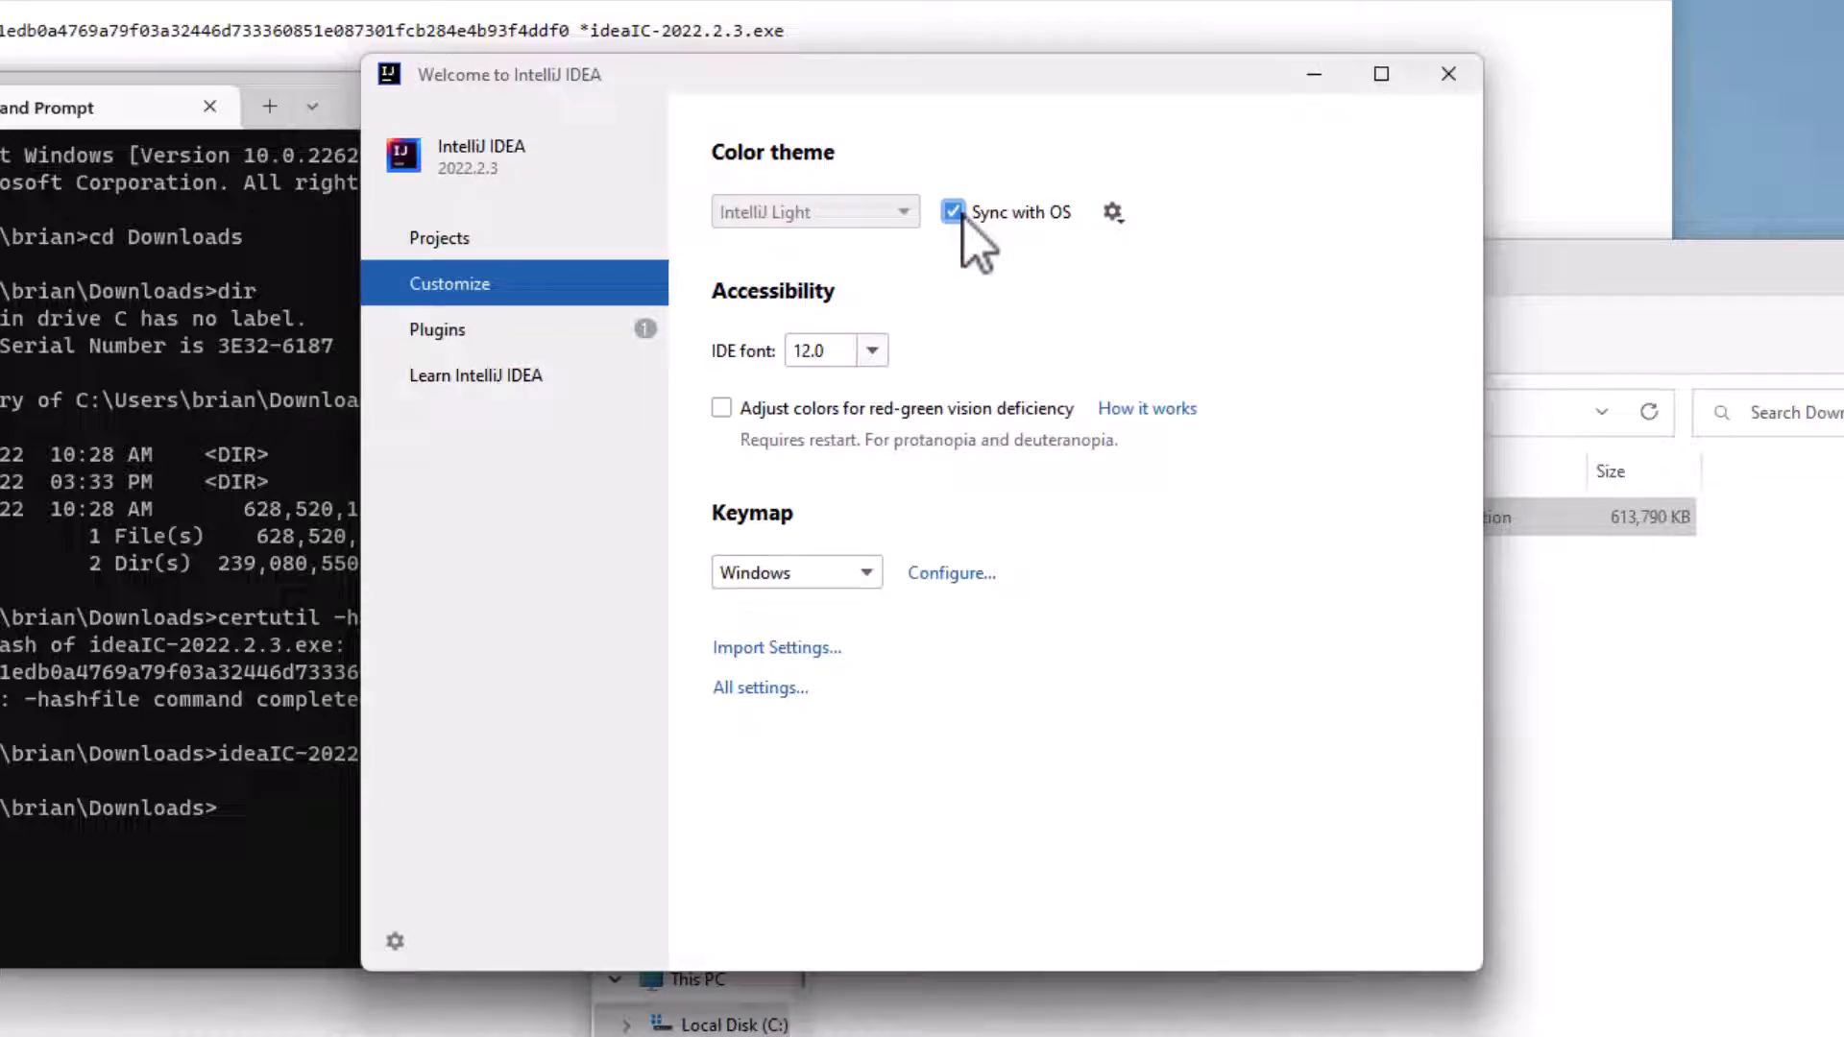
# Step: Look through the Marketplace and installed plugins, and return to the Projects page
pyautogui.click(603, 363)
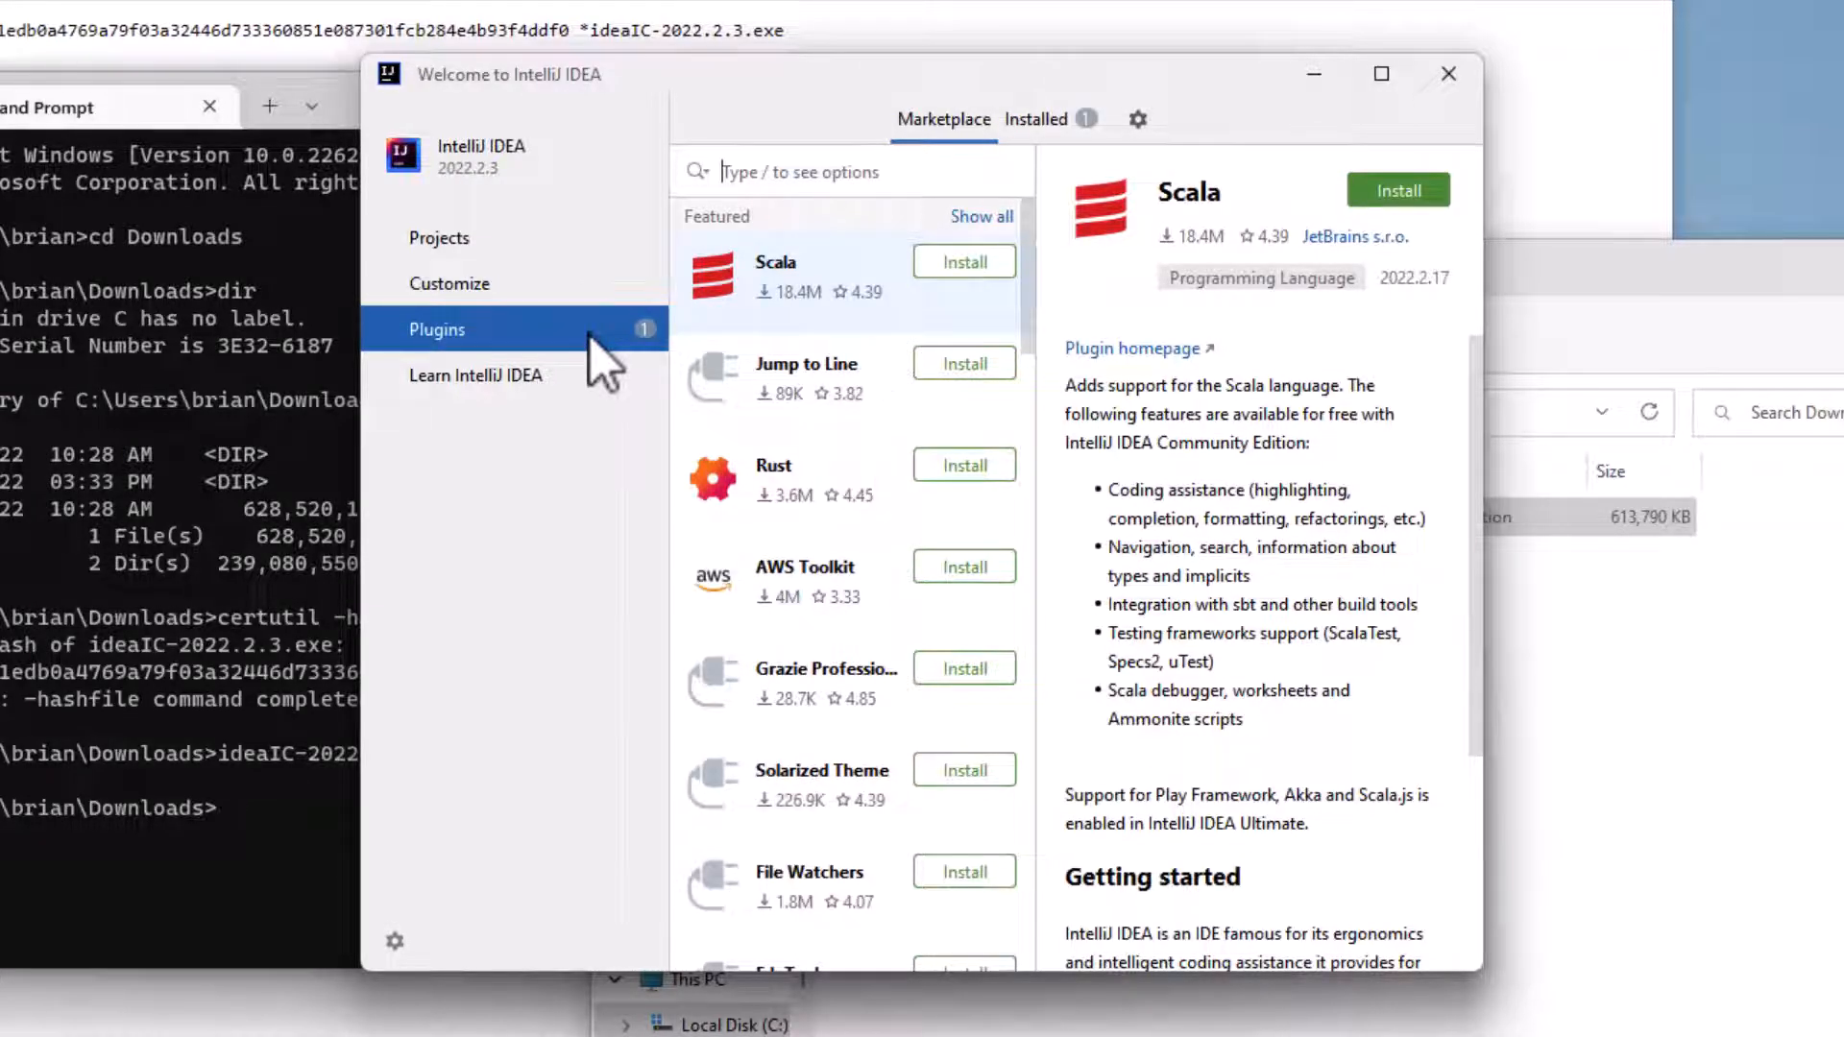
pyautogui.click(1037, 127)
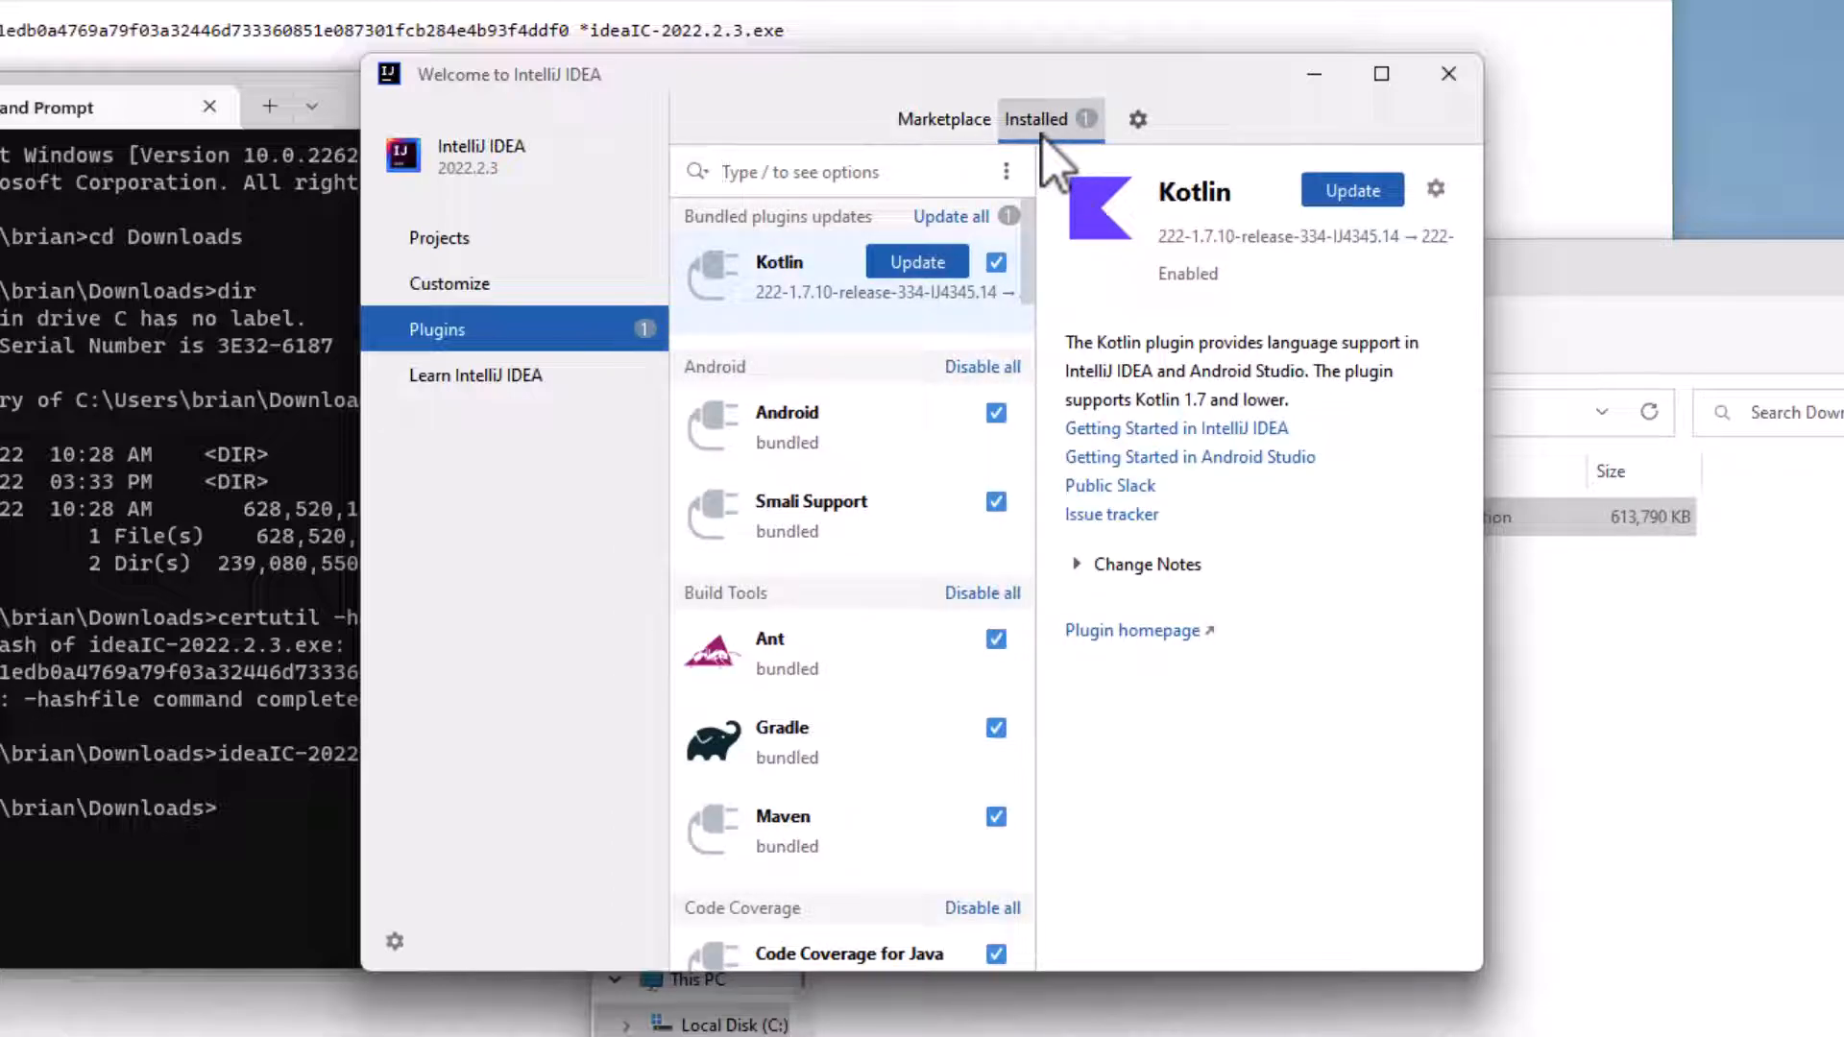
pyautogui.click(579, 250)
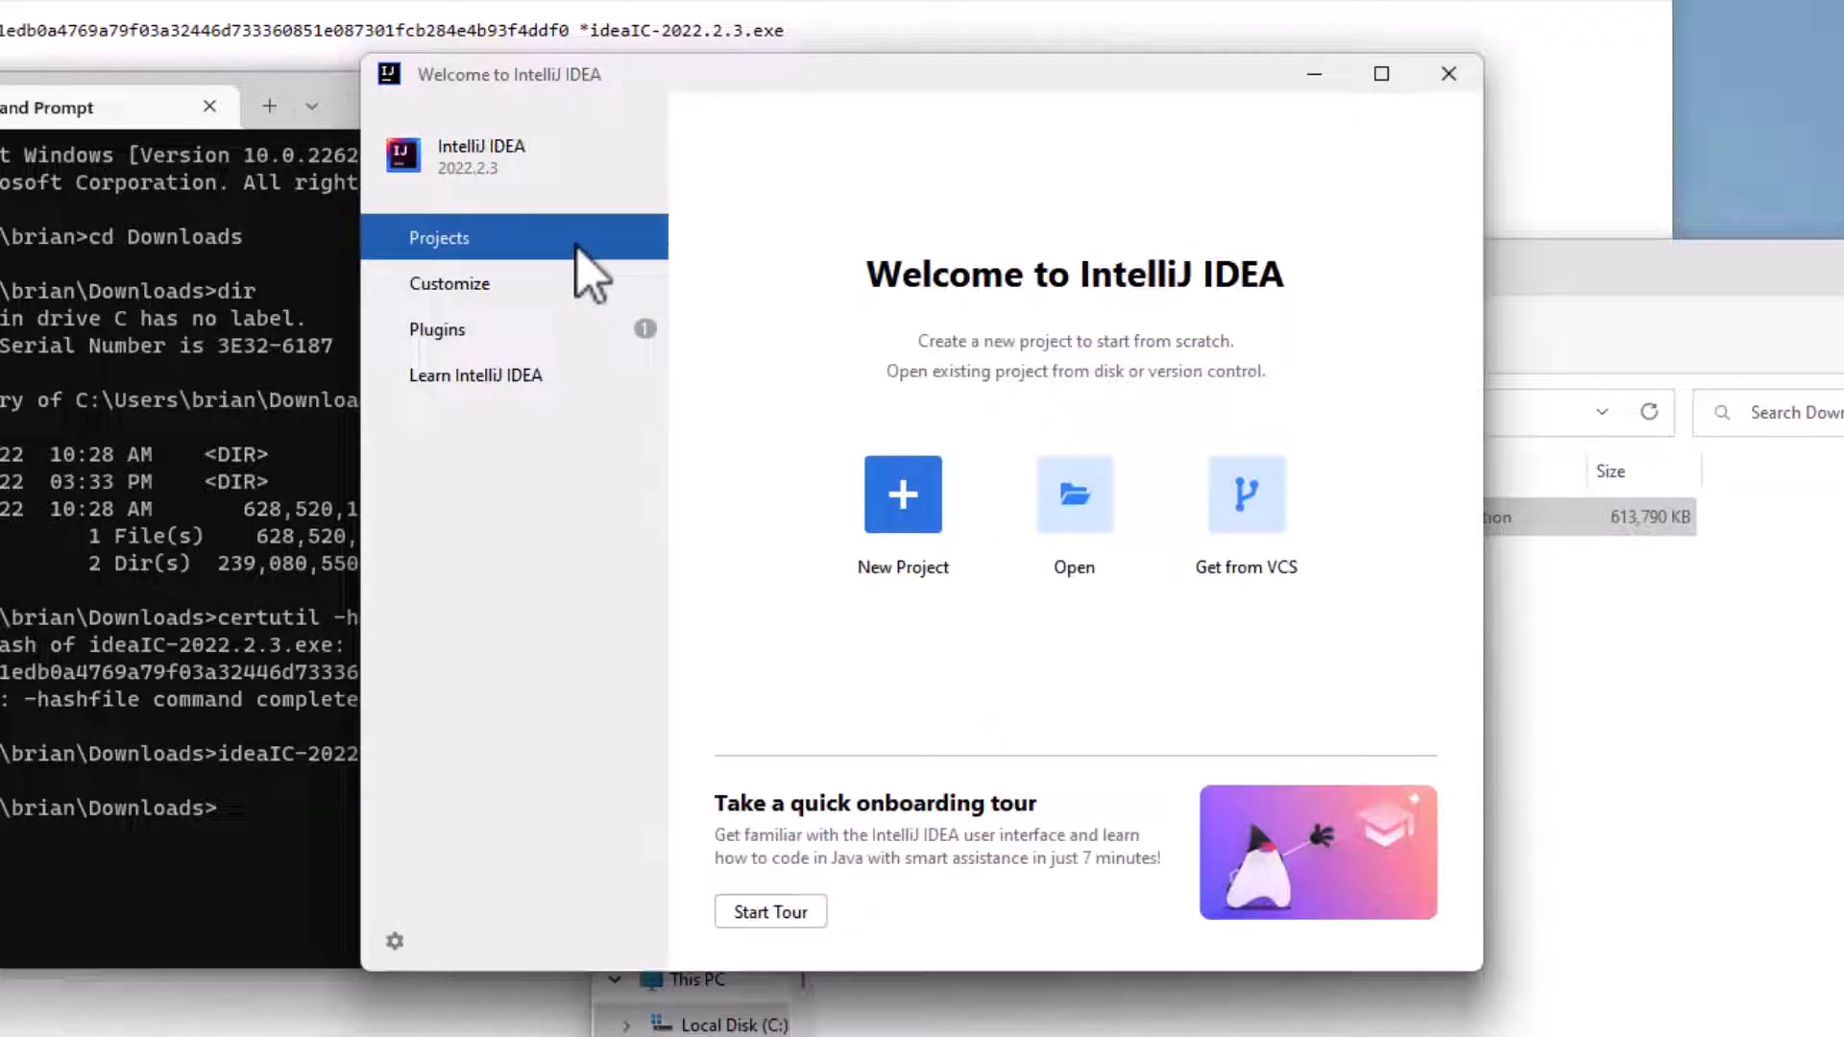
# Step: Create a Java project named HelloWorld with the IntelliJ build system, JDK 17 and sample code, and show its background indexing tasks
pyautogui.click(903, 500)
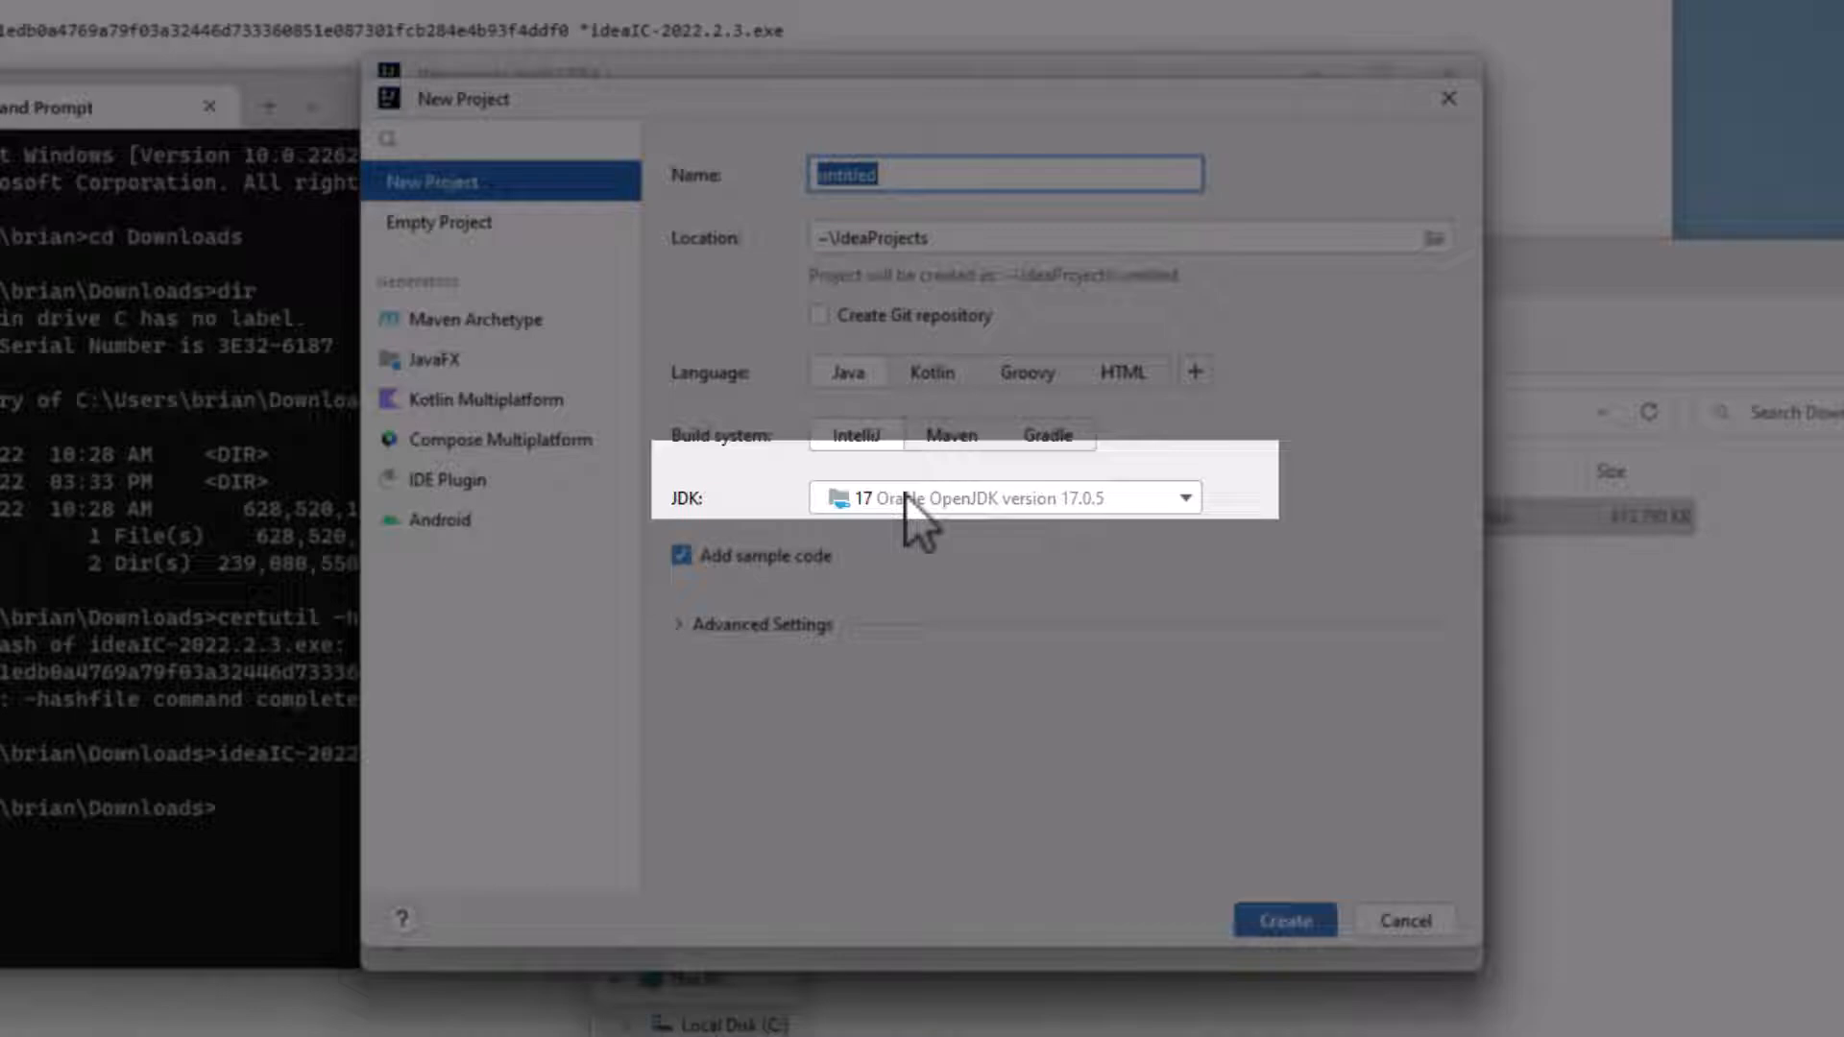
pyautogui.write('Hel')
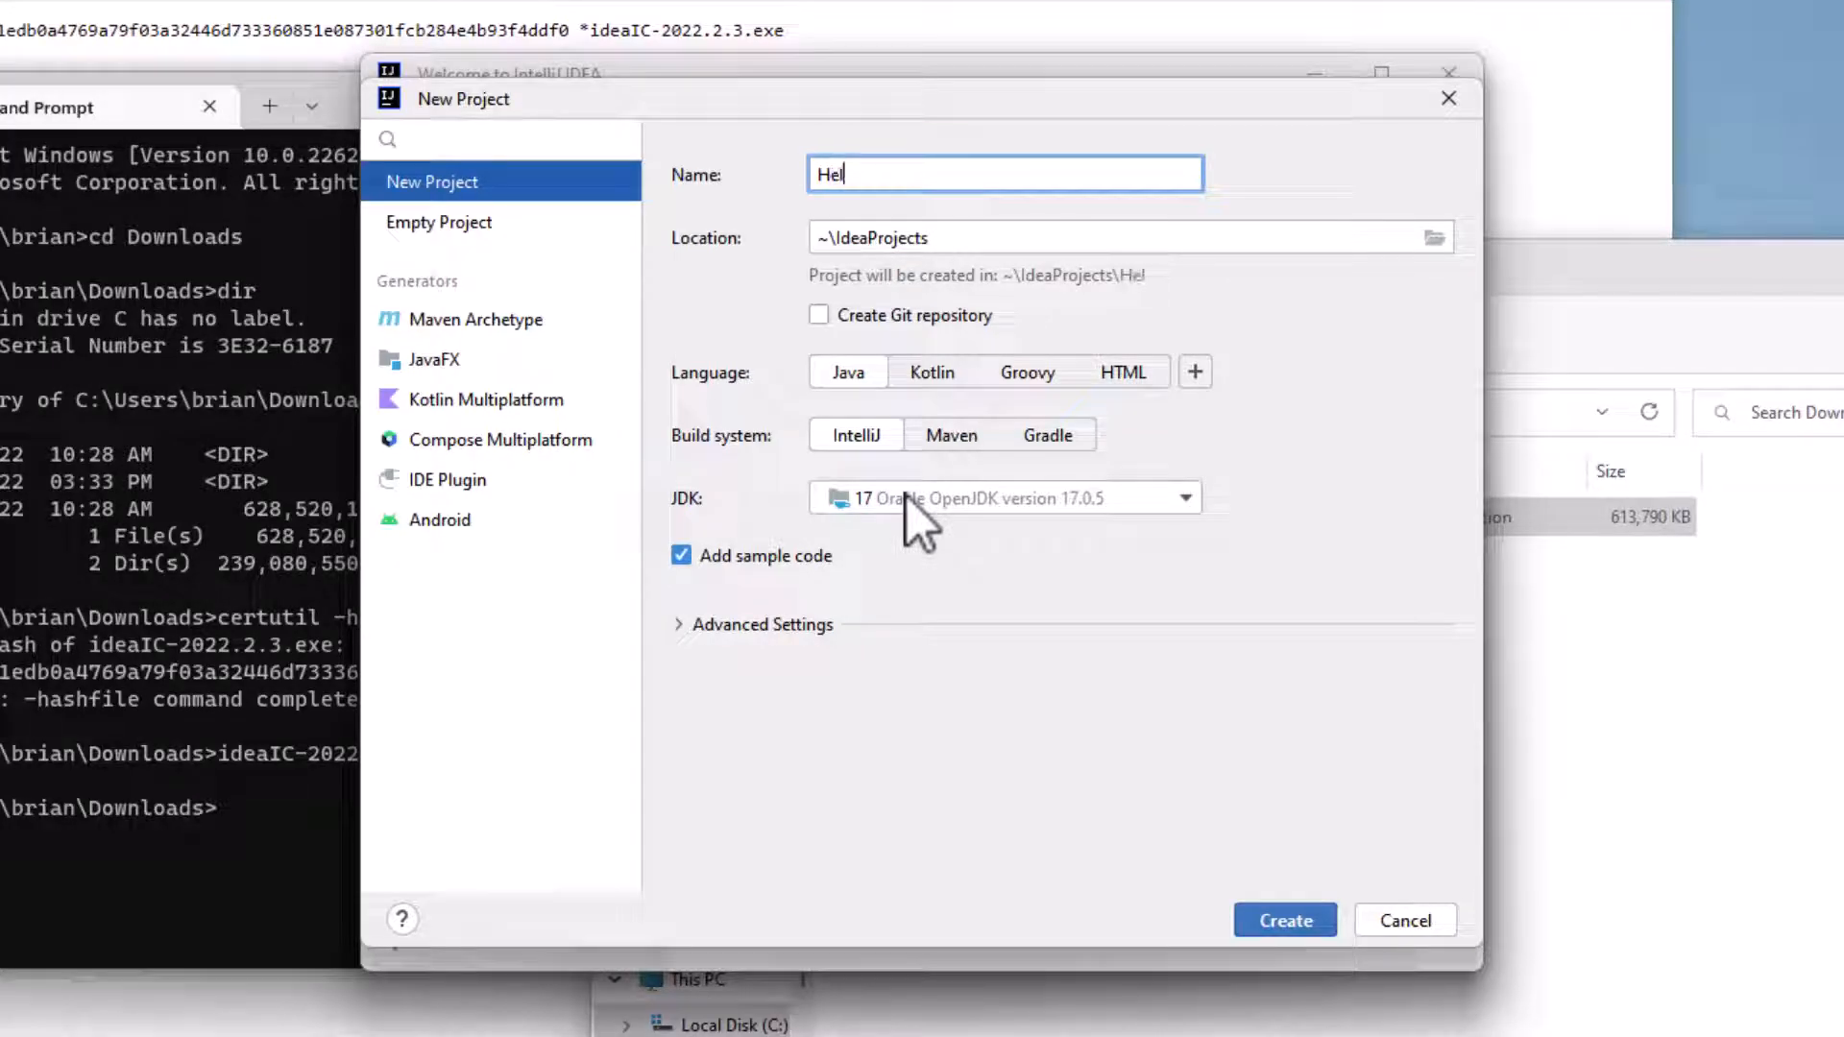
pyautogui.write('loWorld')
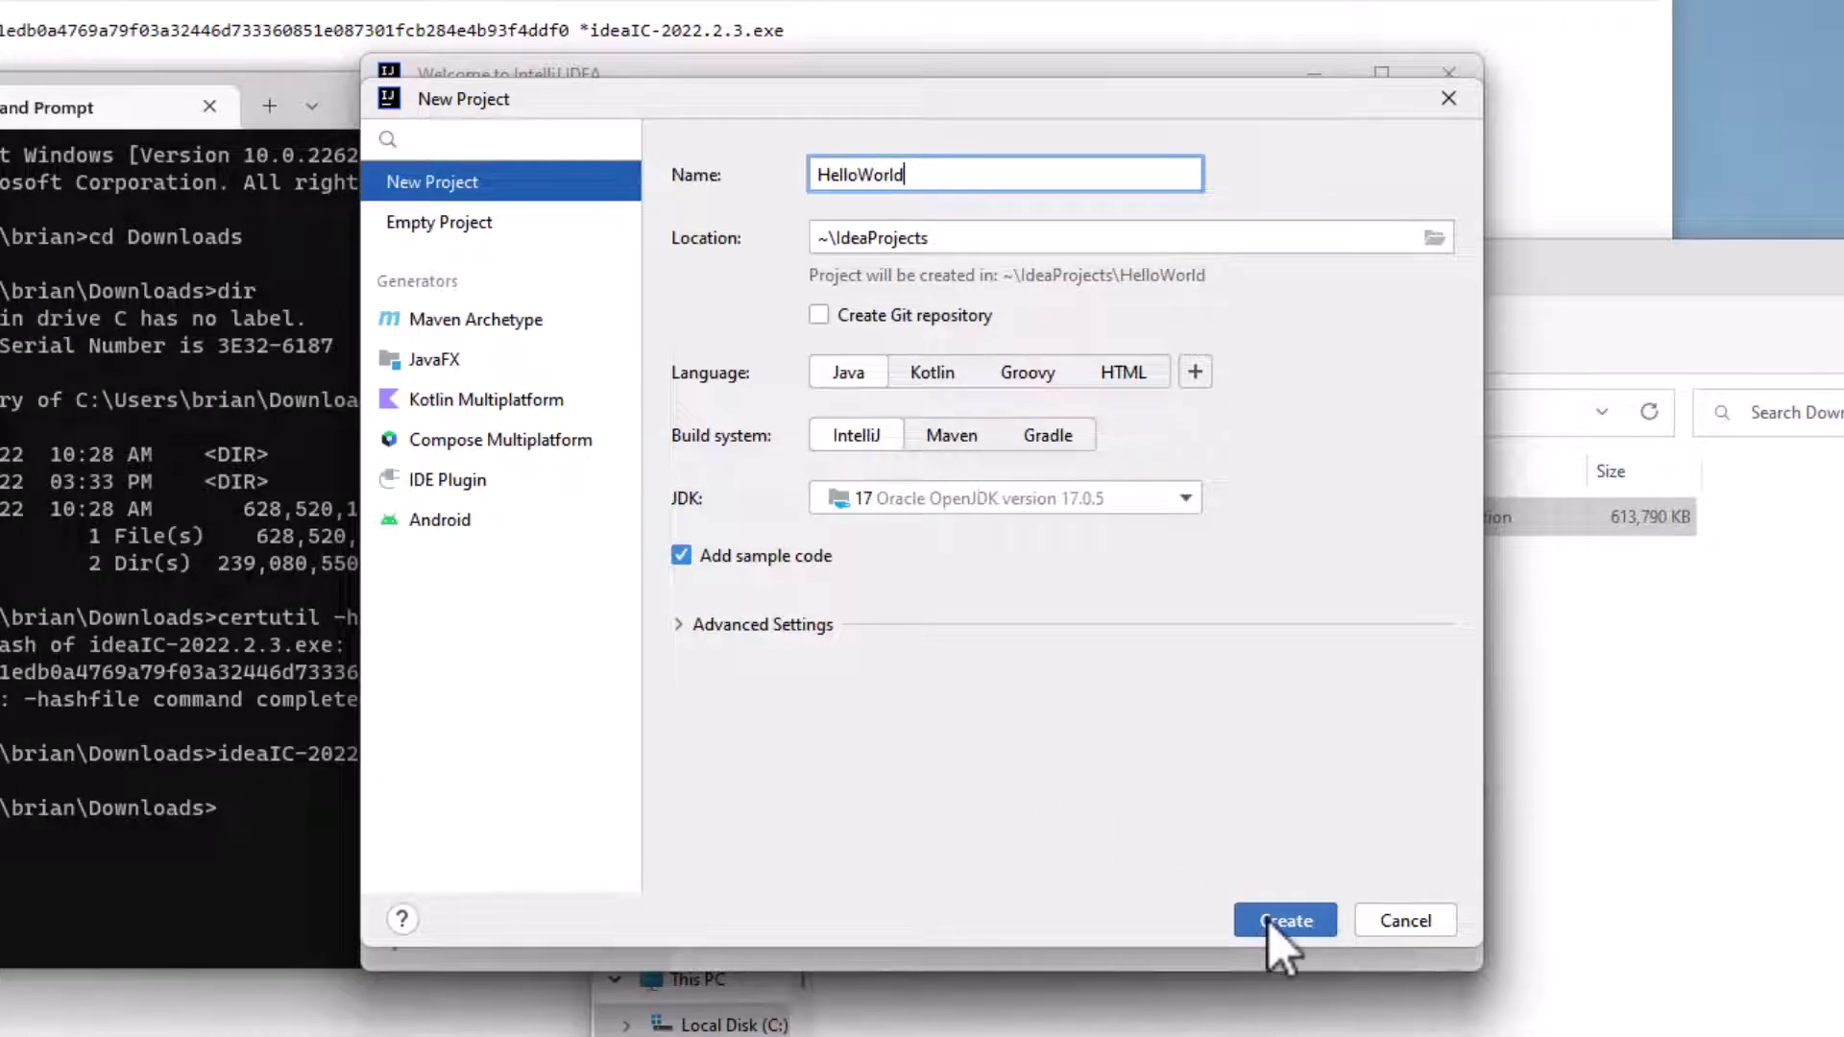
pyautogui.click(1269, 919)
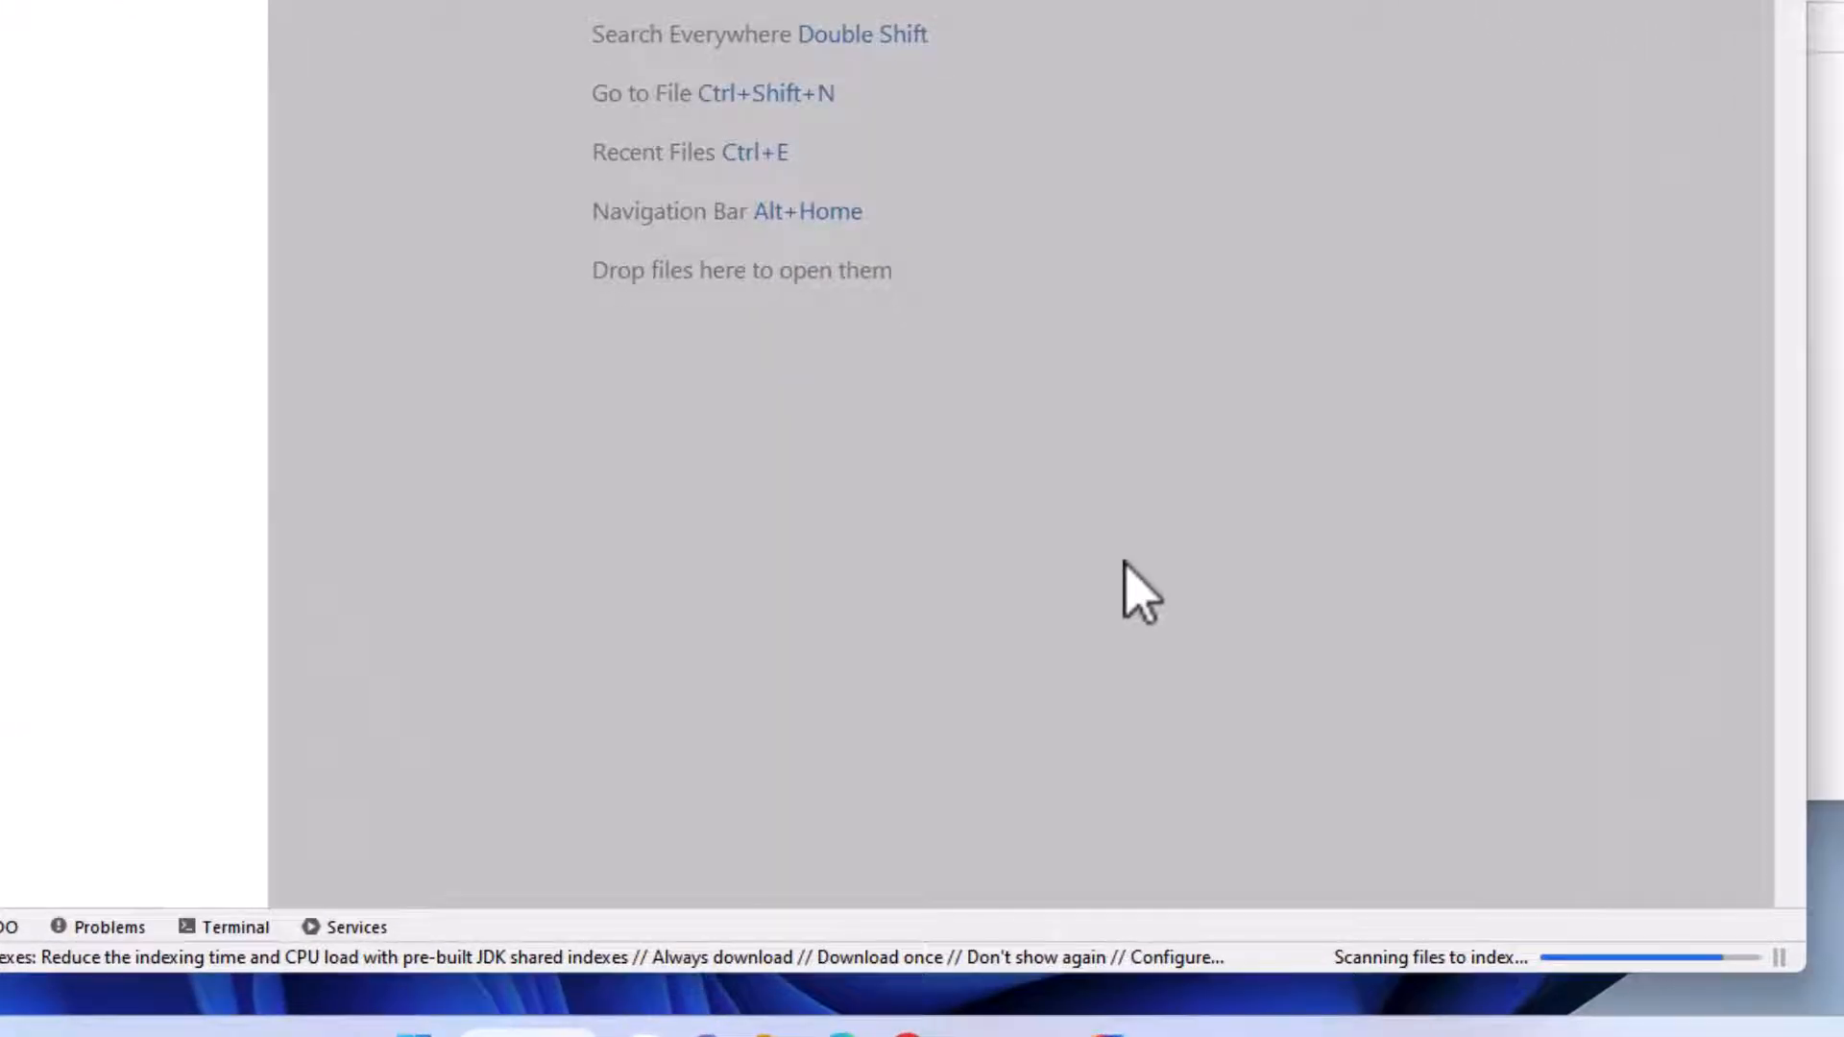
pyautogui.click(1447, 870)
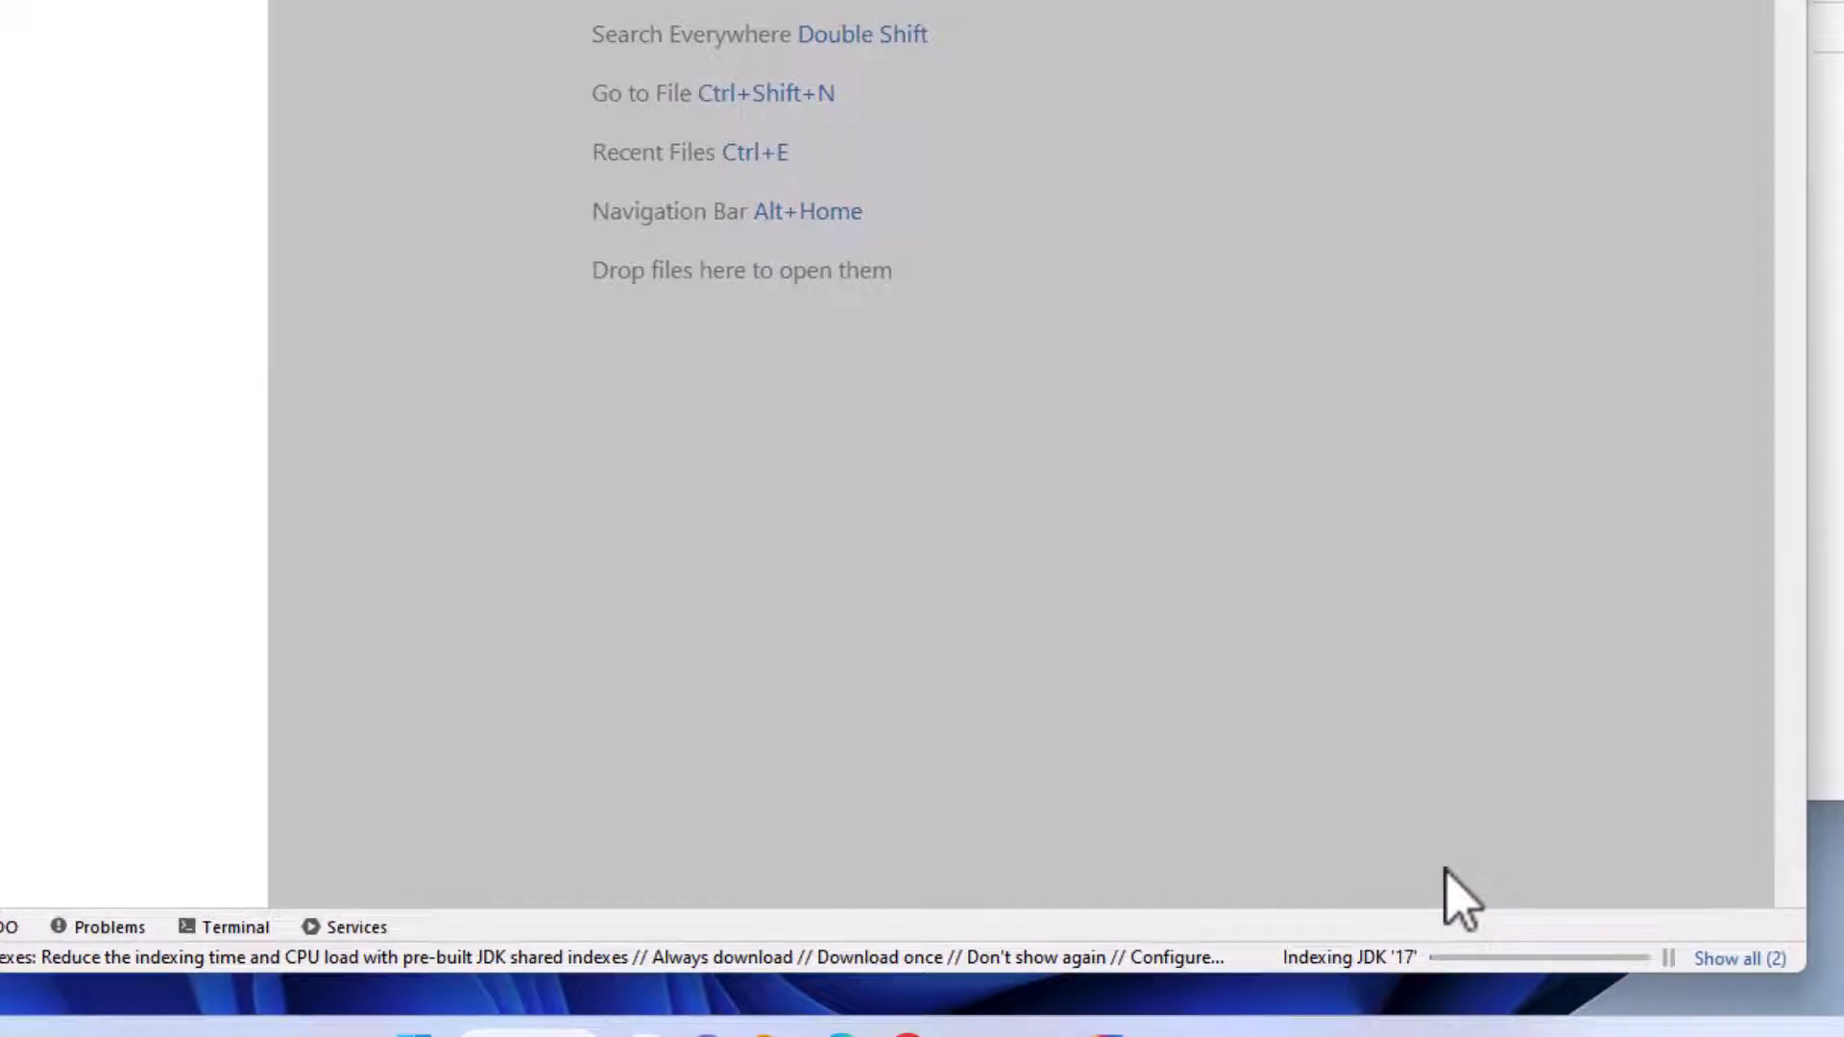
pyautogui.click(1729, 959)
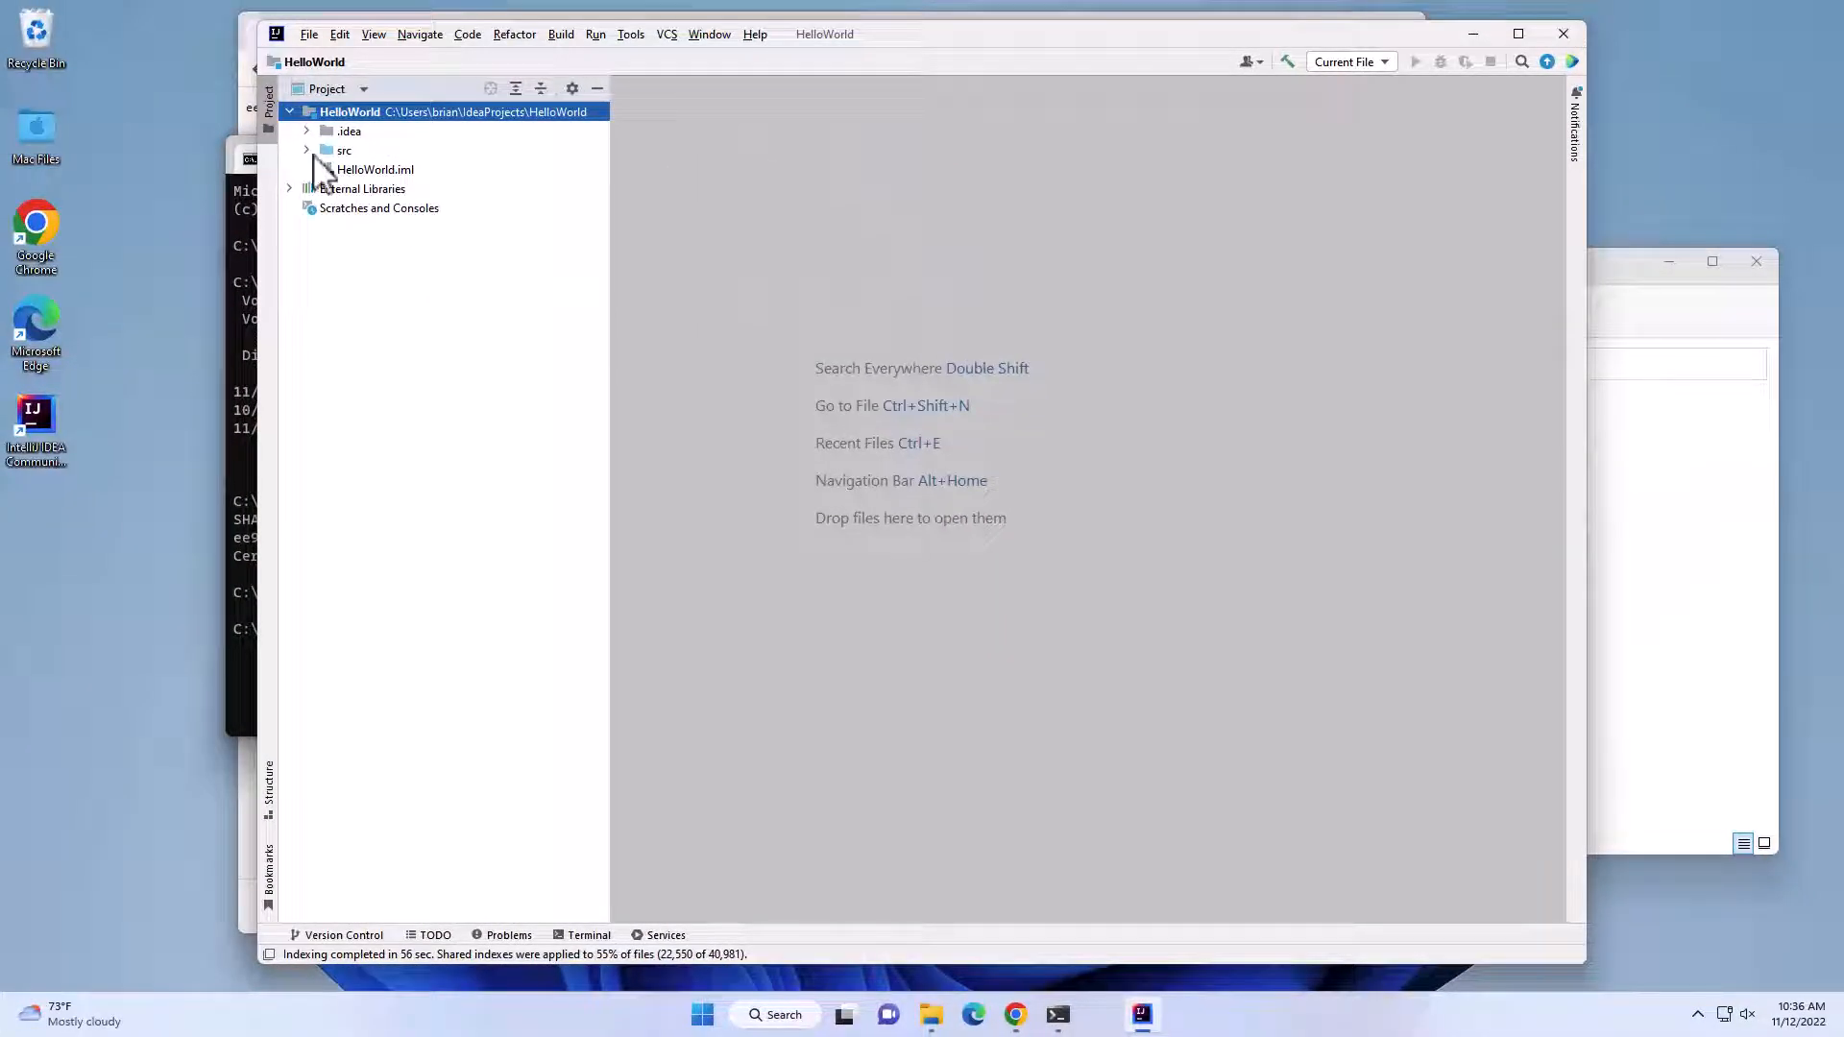
# Step: Open the Main class from the HelloWorld project's src folder and run 'Main.main()'
pyautogui.click(311, 152)
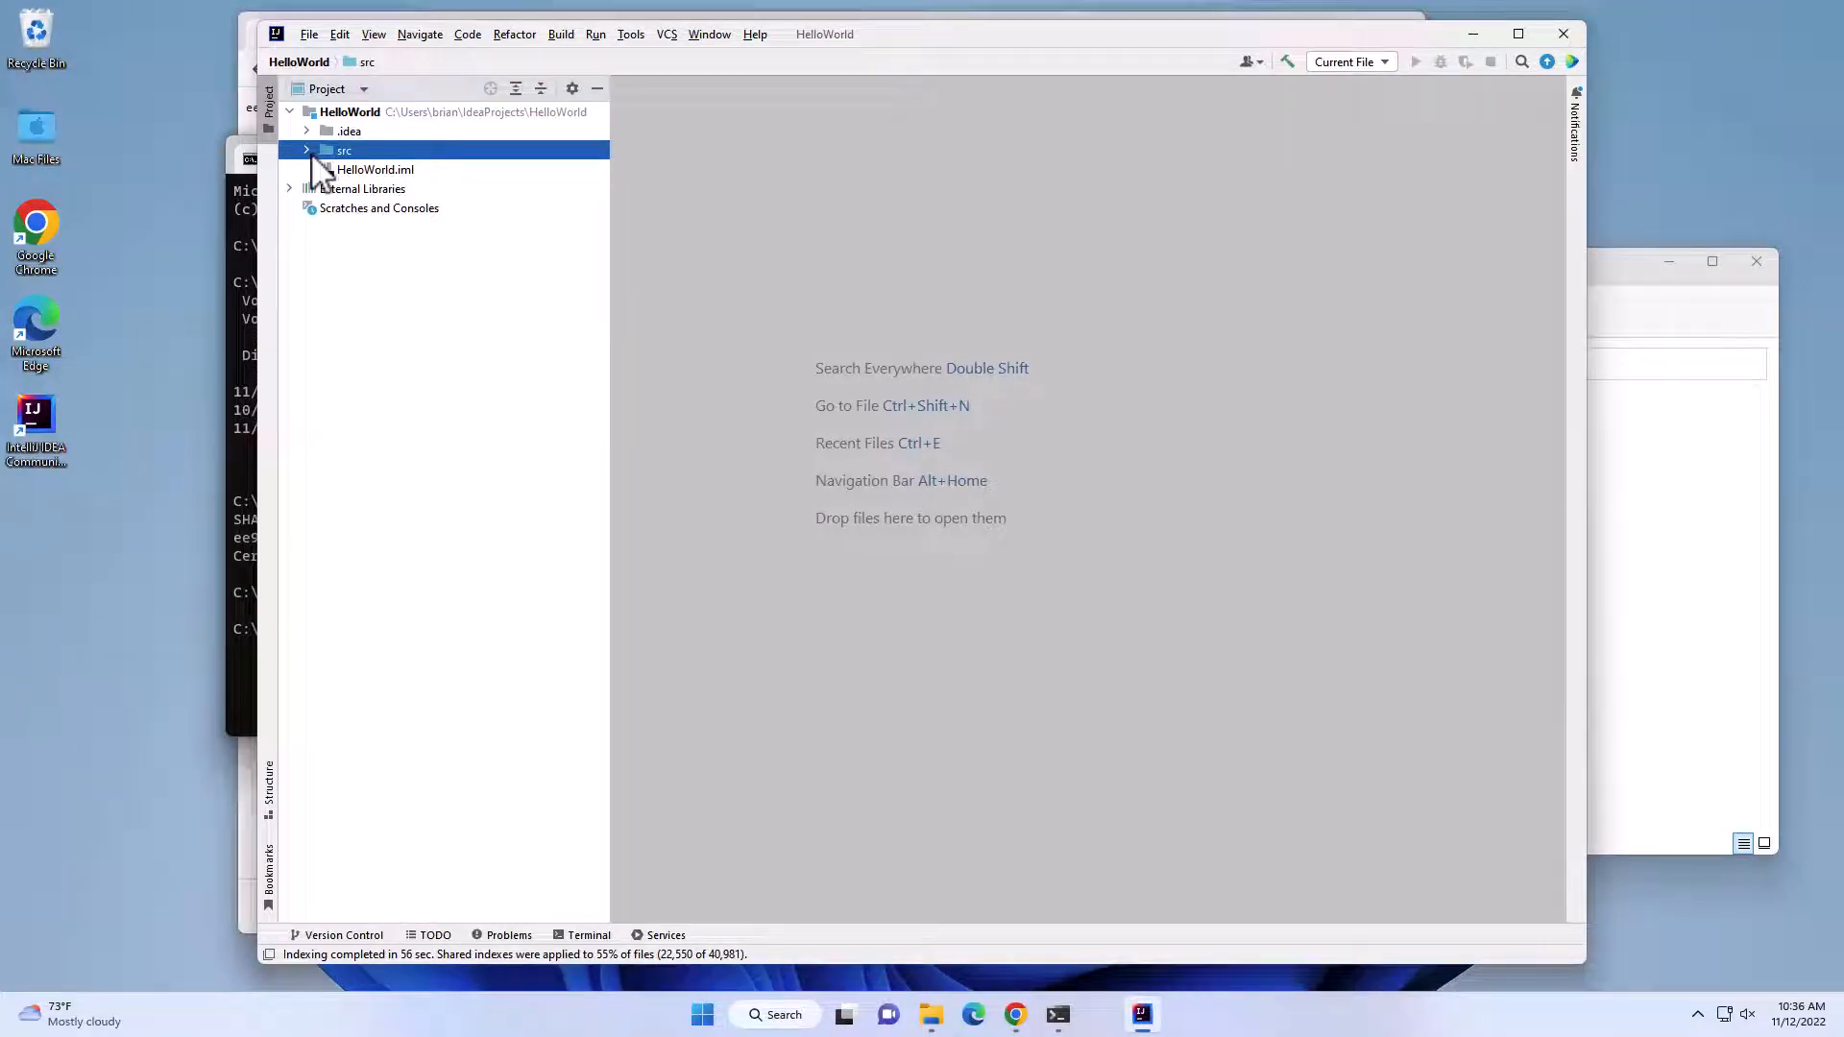
pyautogui.click(308, 151)
pyautogui.click(357, 171)
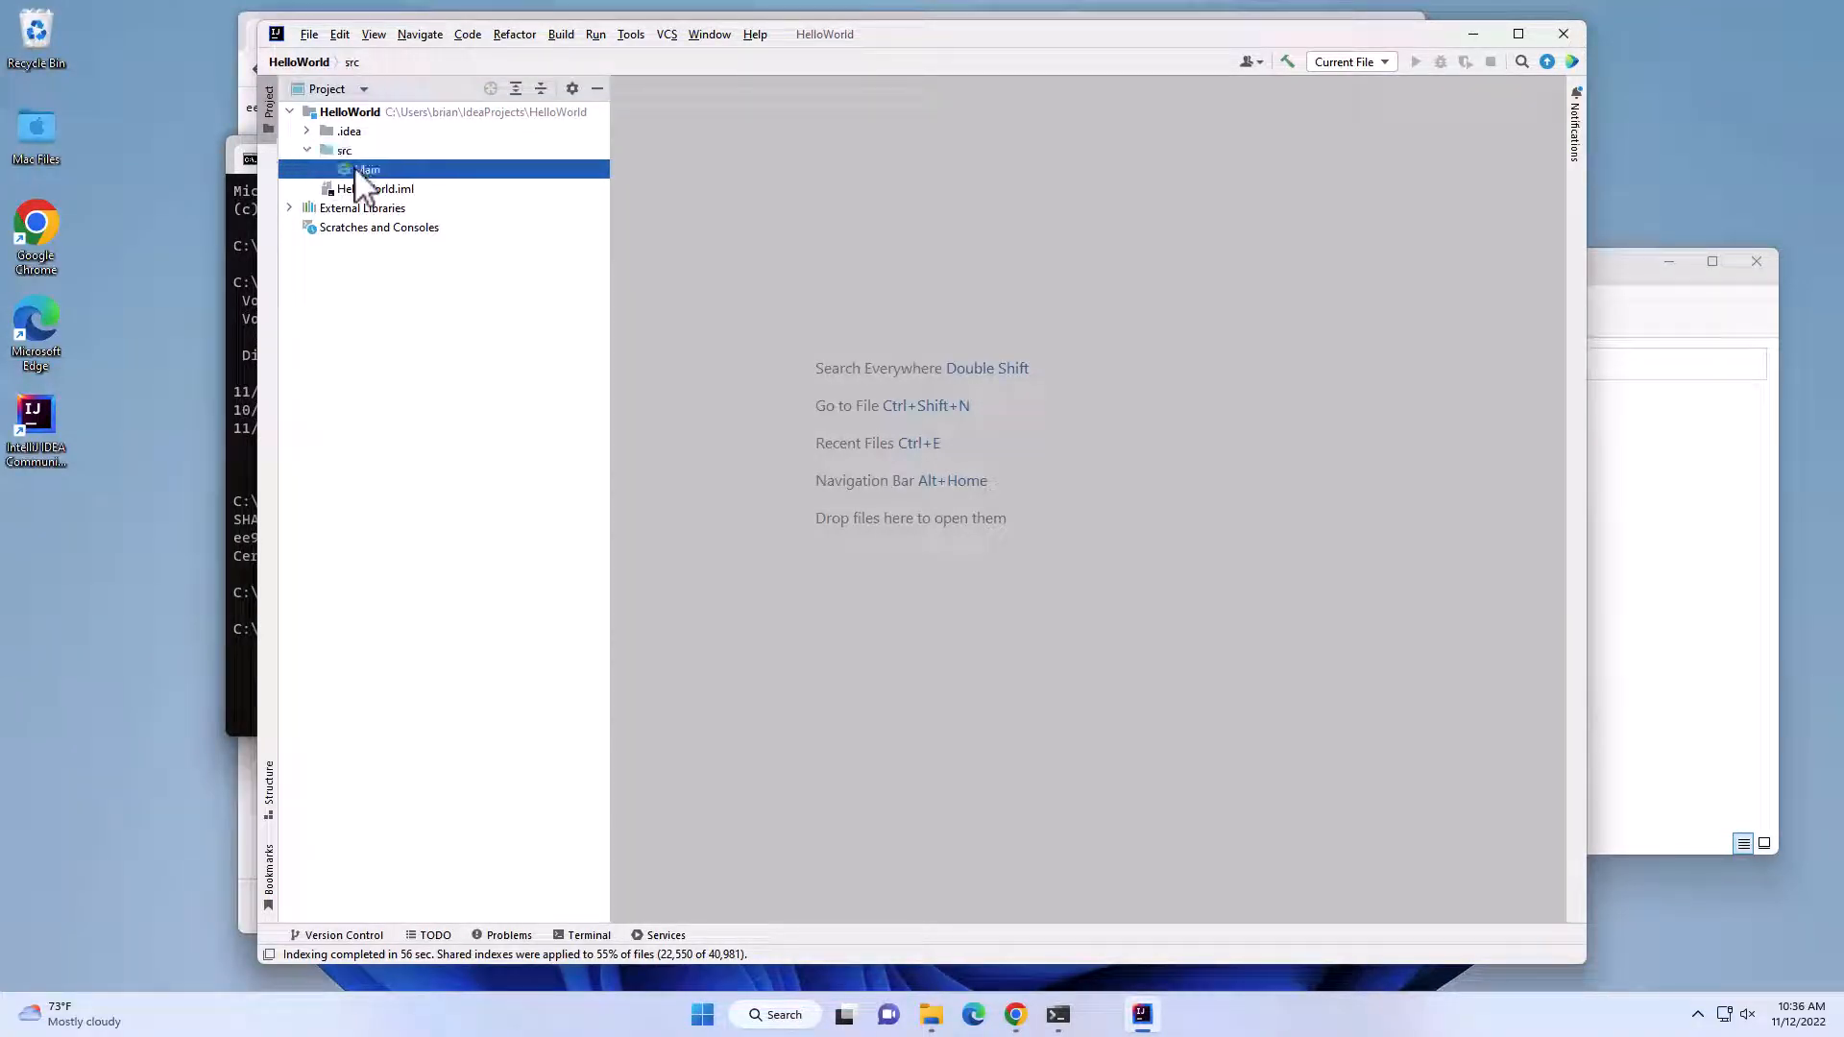
pyautogui.doubleClick(357, 170)
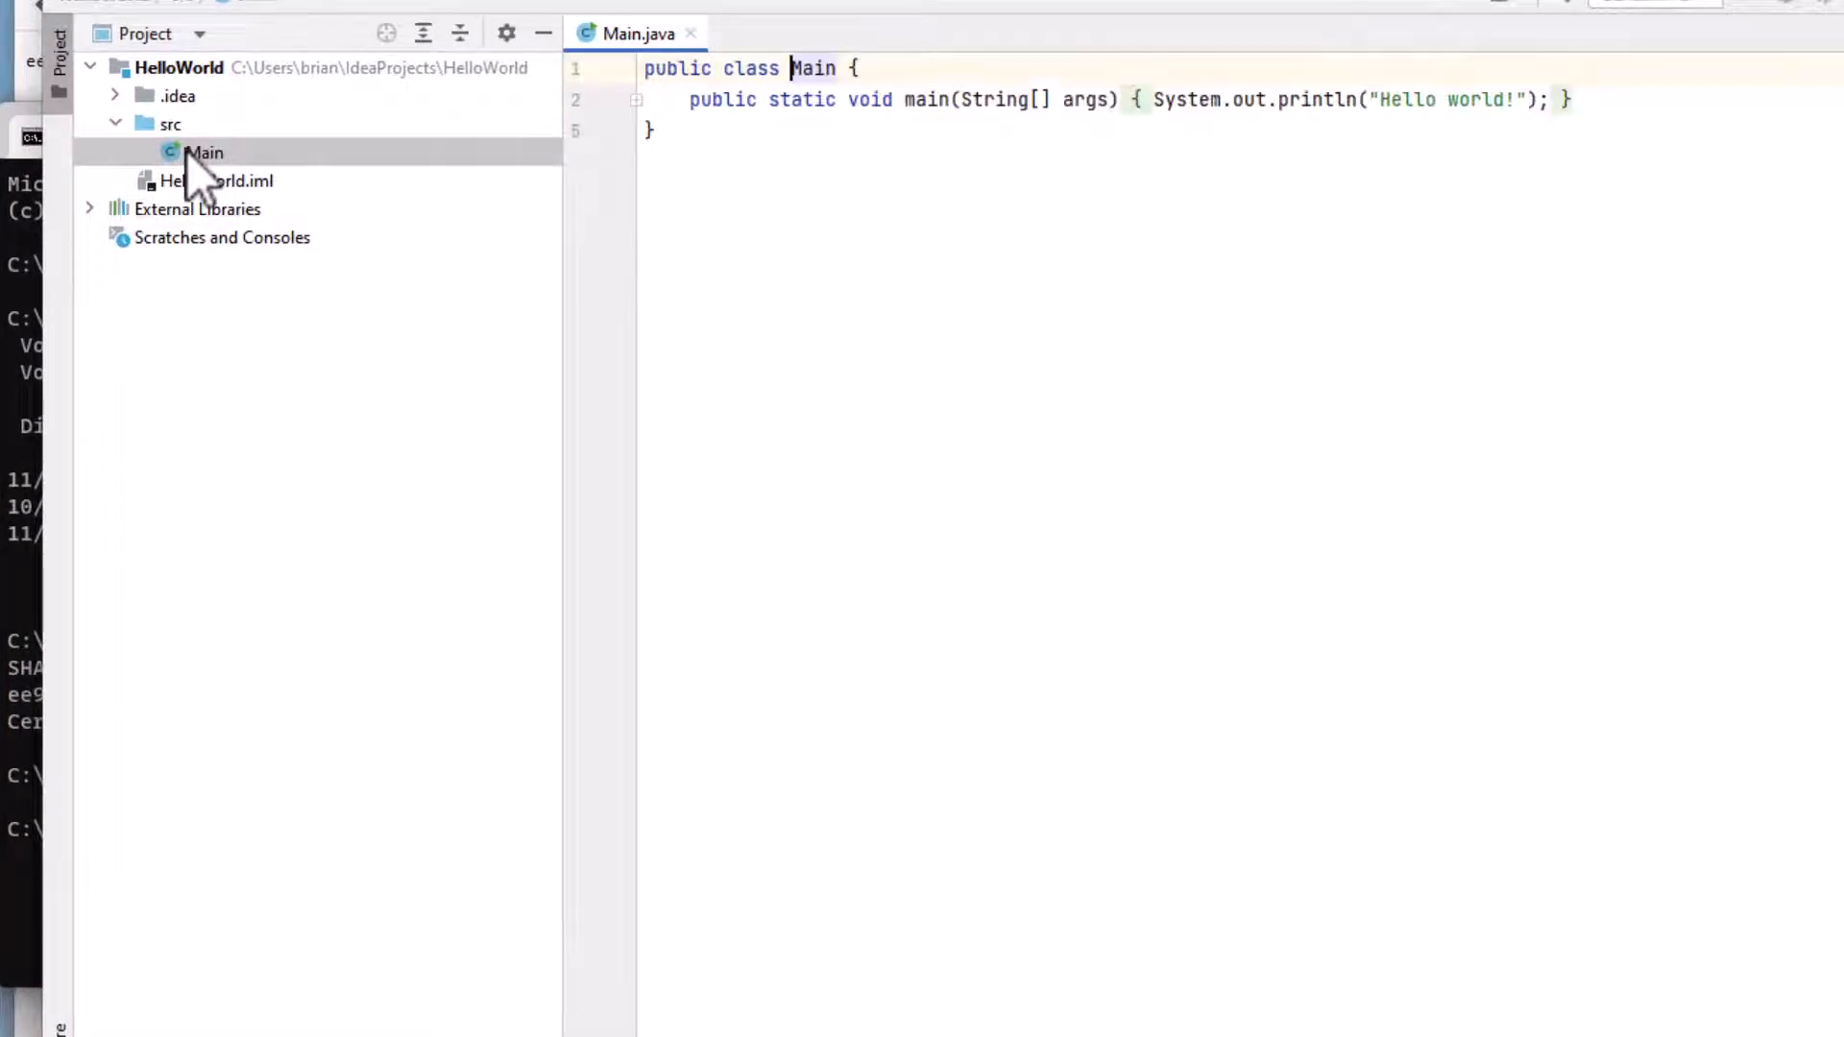
pyautogui.click(216, 157)
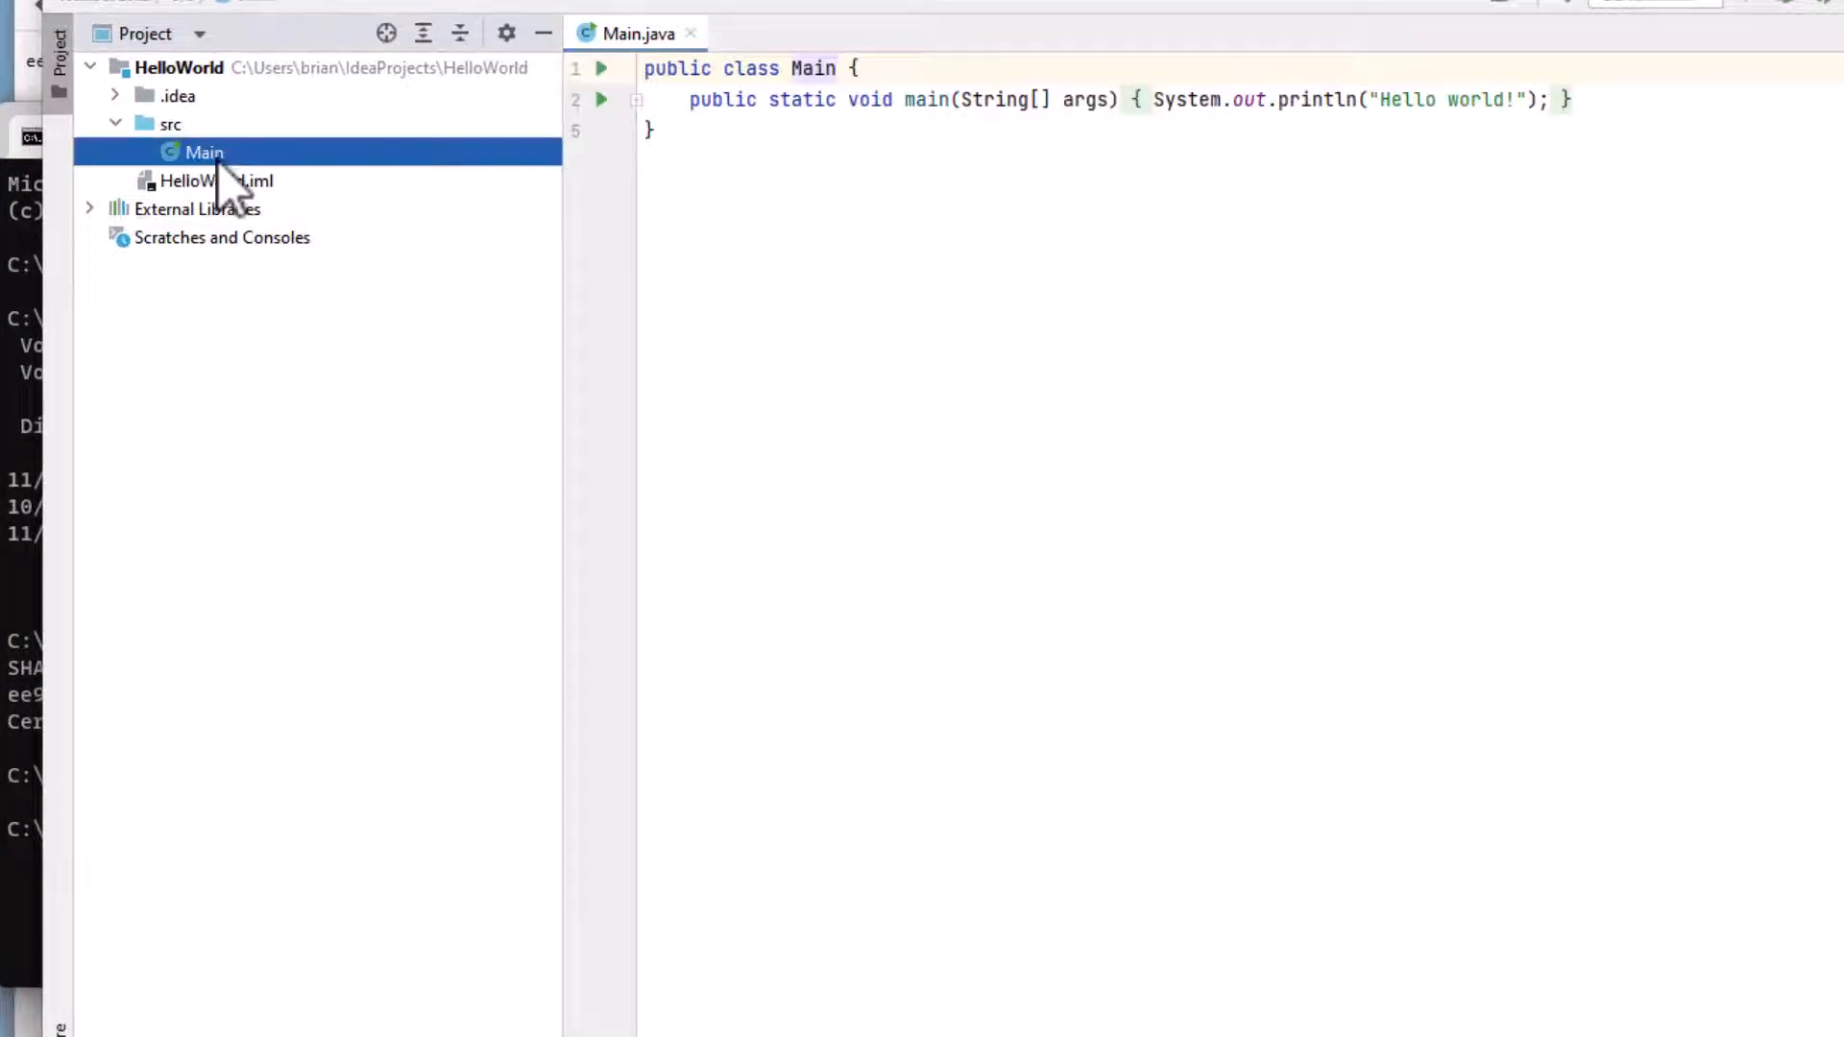
pyautogui.click(601, 100)
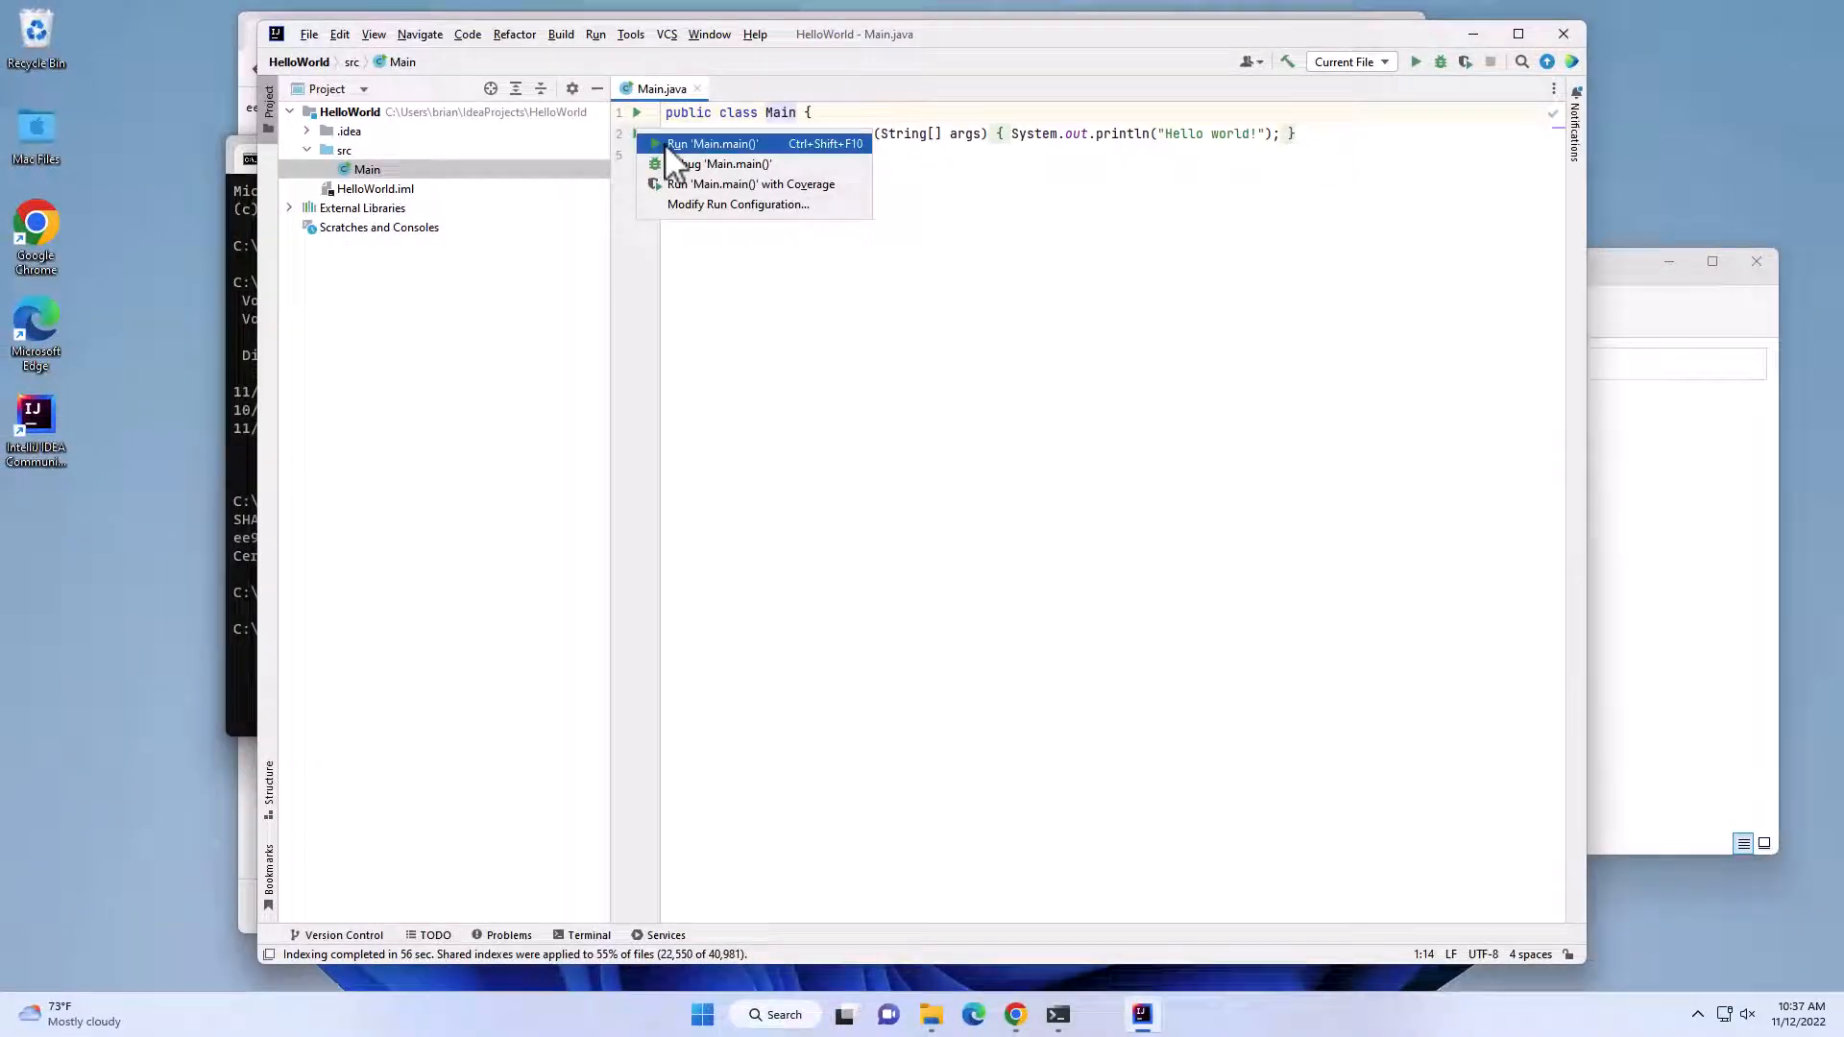
pyautogui.click(667, 143)
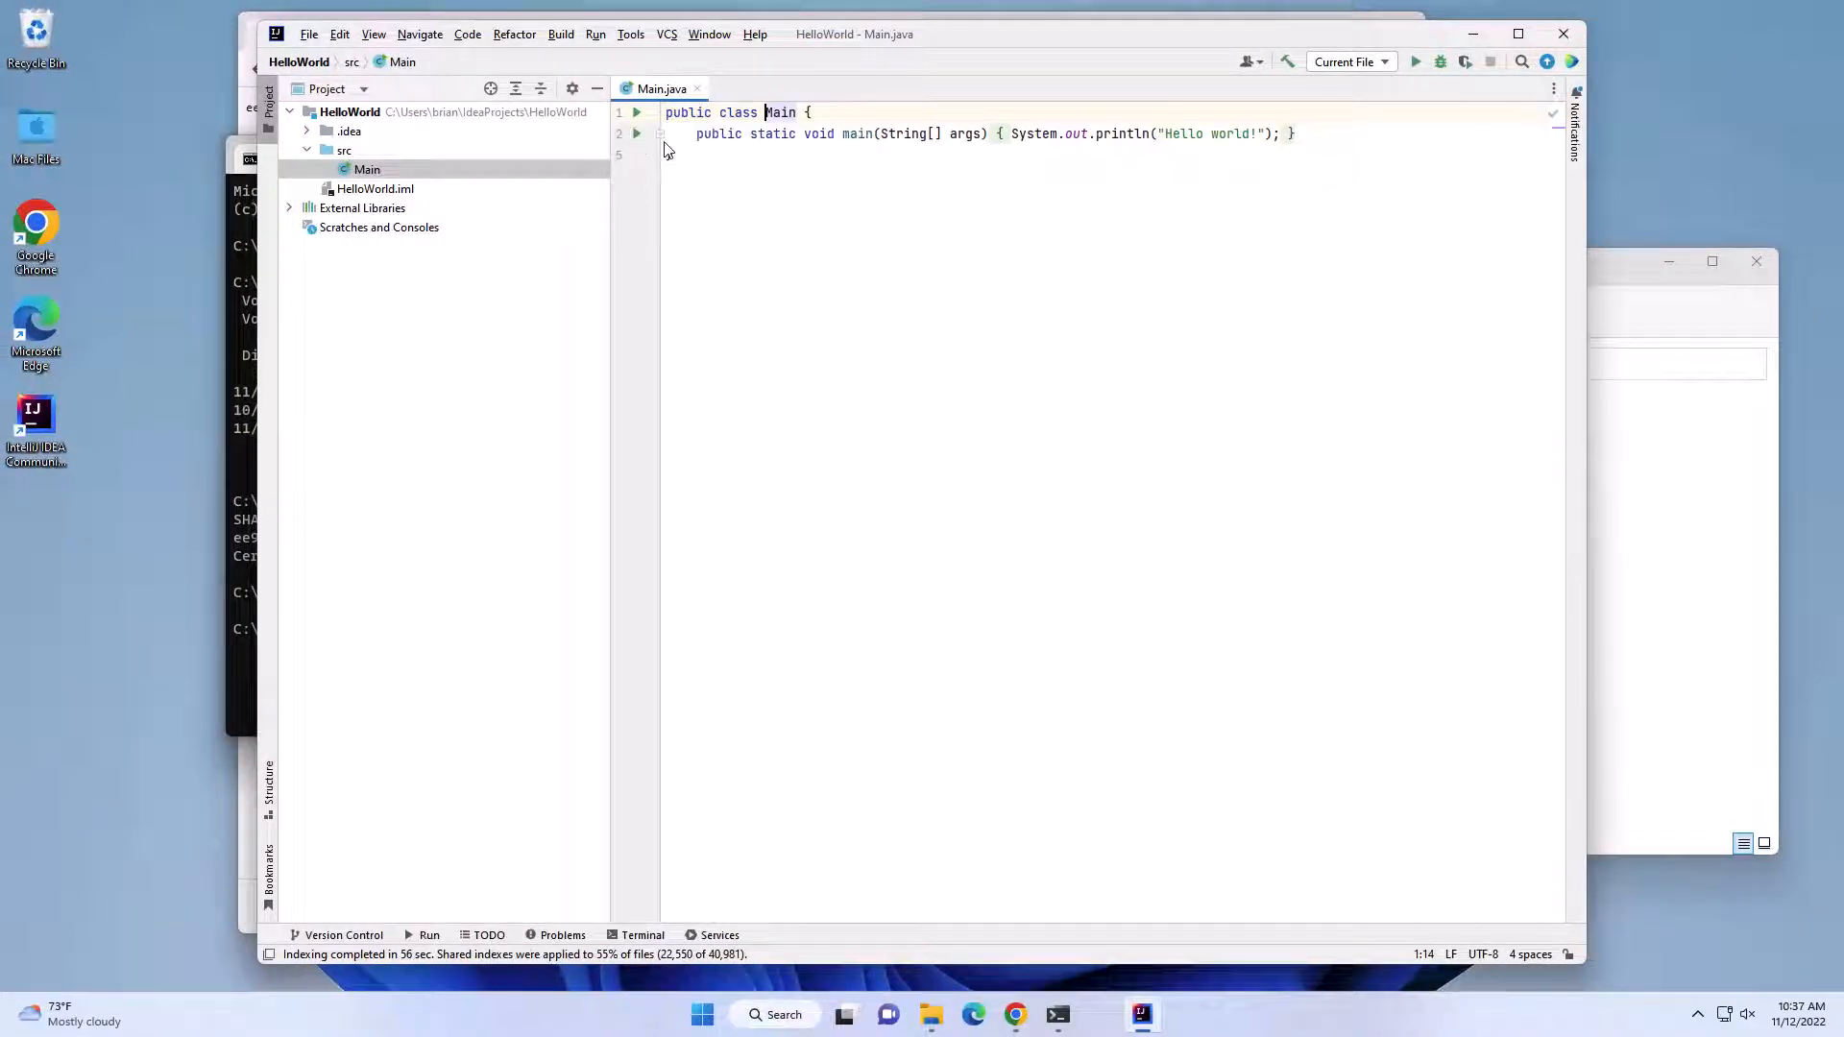